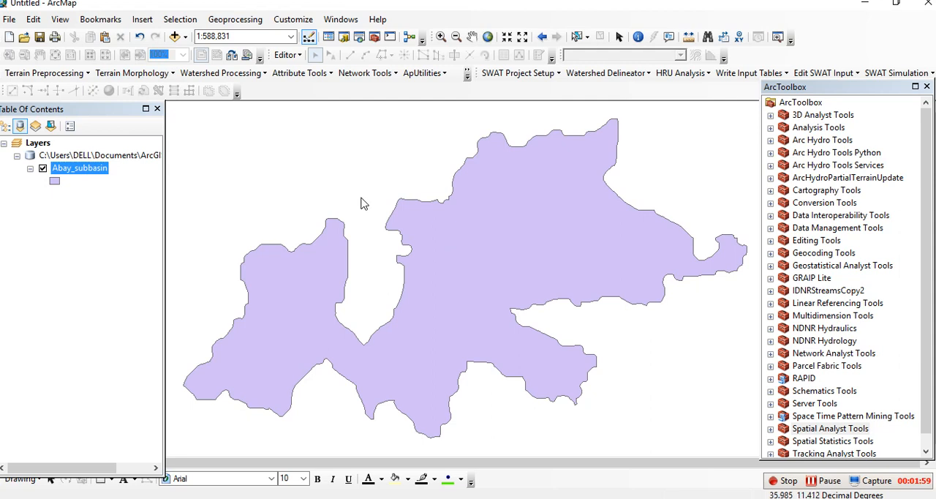
Step: Add DSMW.shp from the inner WORLD SOIL DATA FAO folder in the desktop Dataset folder to the map, dismissing the coordinate system warning
left_click(175, 36)
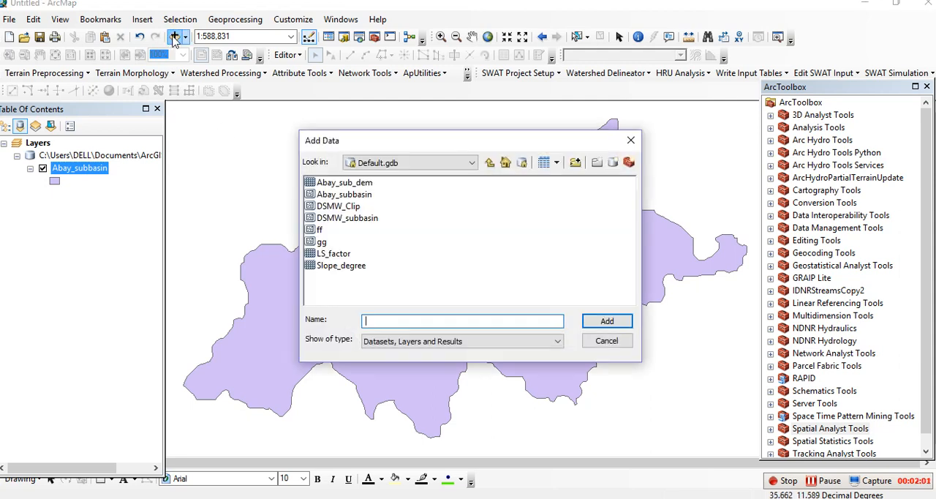
left_click(472, 163)
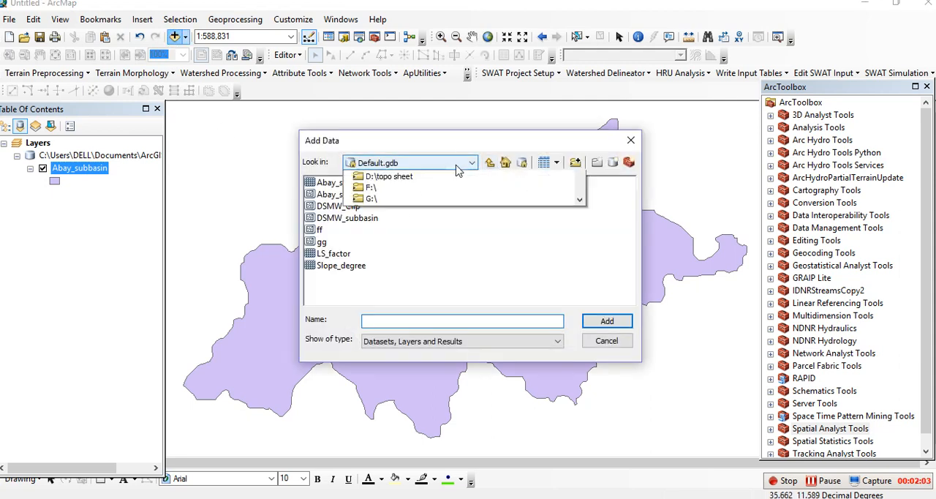
left_click(429, 211)
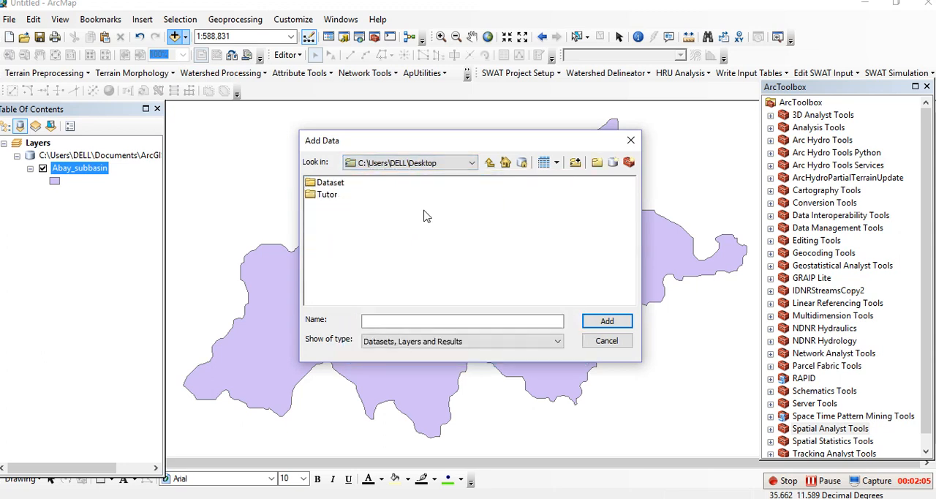
double_click(329, 185)
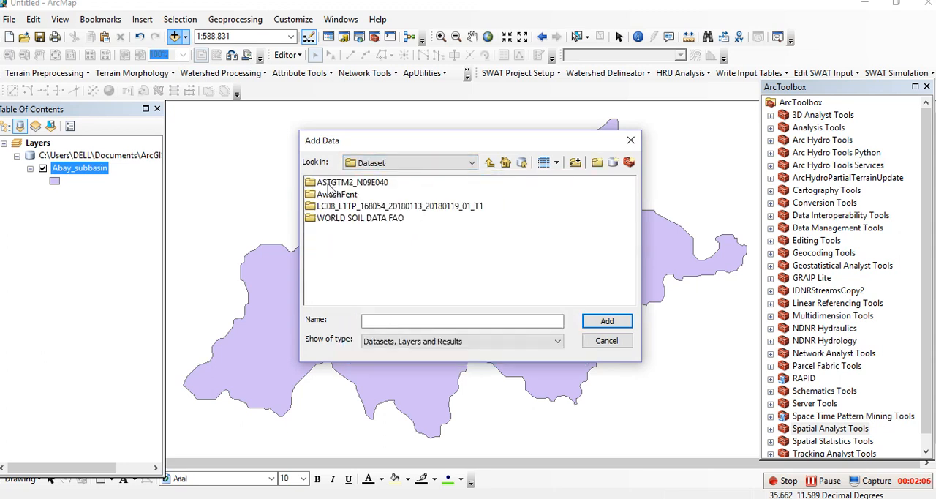
double_click(365, 220)
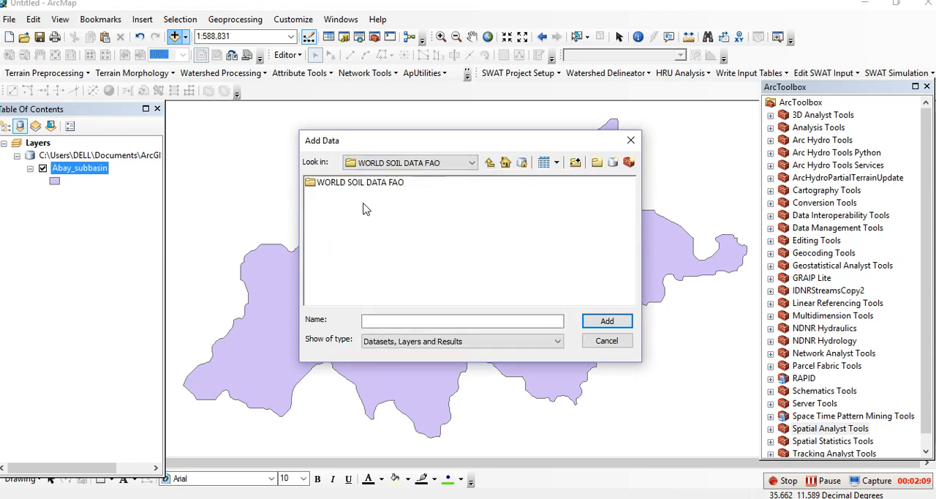
double_click(374, 185)
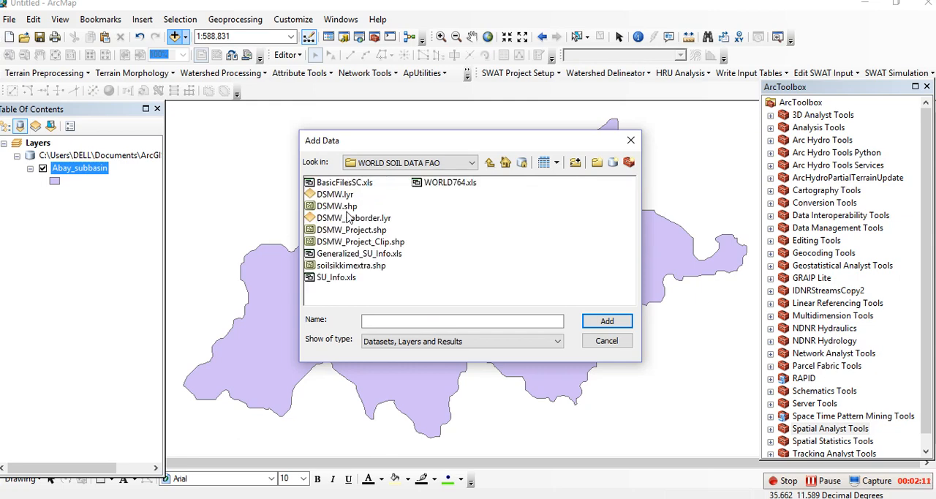
left_click(346, 208)
left_click(607, 322)
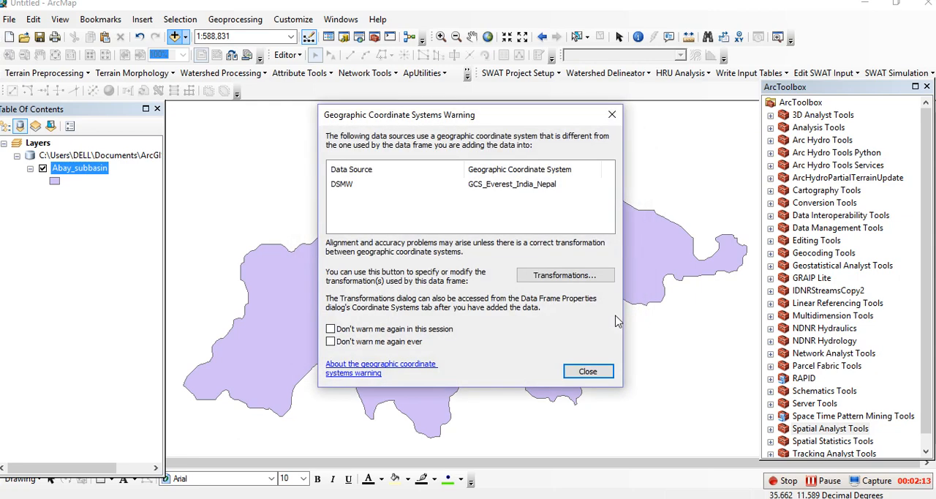
left_click(587, 371)
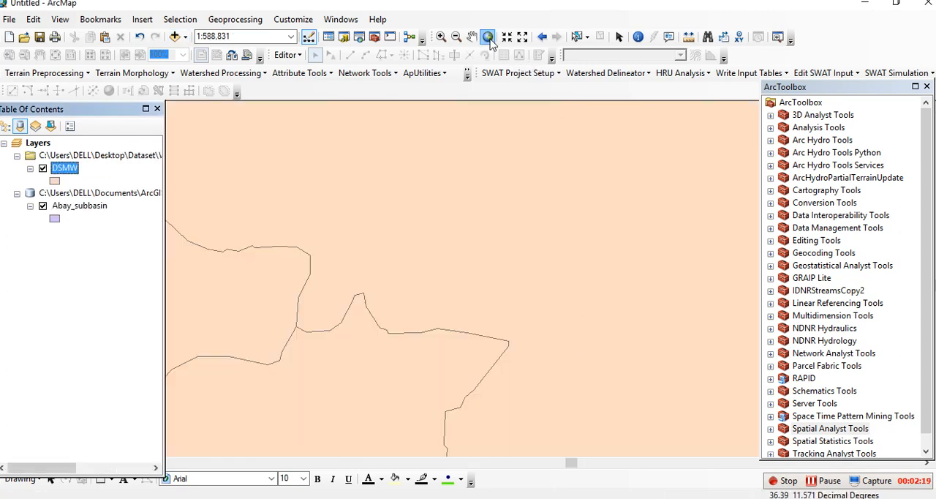
left_click(488, 37)
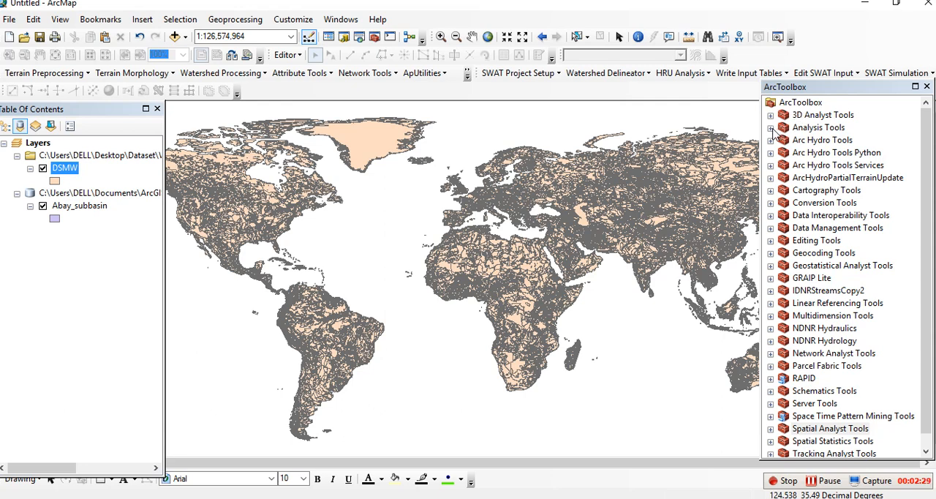
Step: Set up the Analysis Clip tool with DSMW as the input features and Abay_subbasin as the clip features
left_click(771, 128)
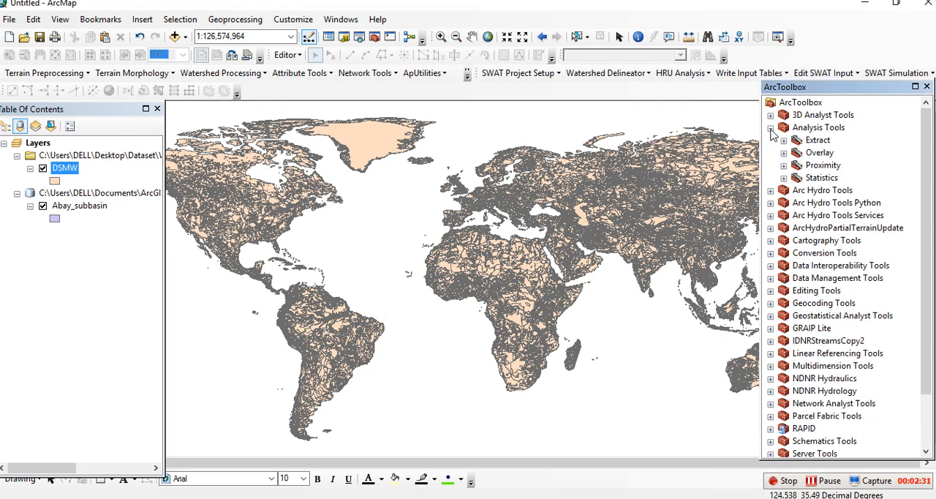
left_click(813, 141)
left_click(784, 141)
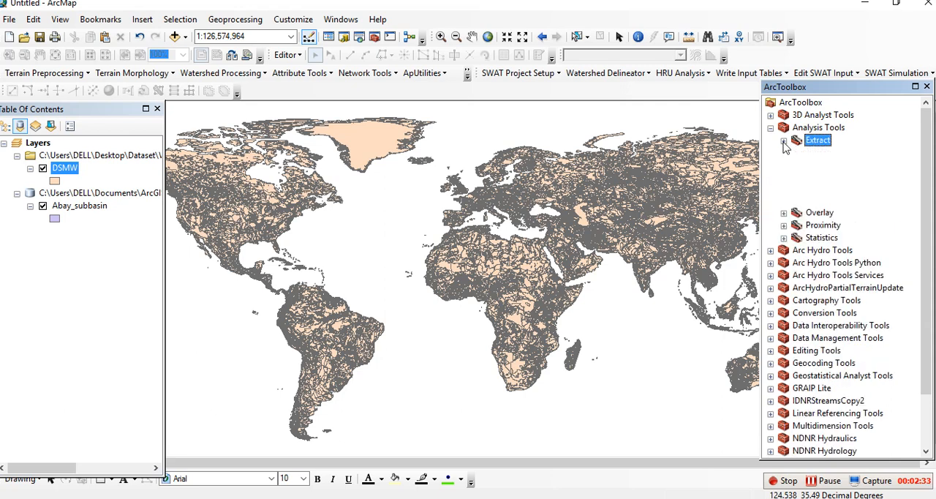
left_click(826, 152)
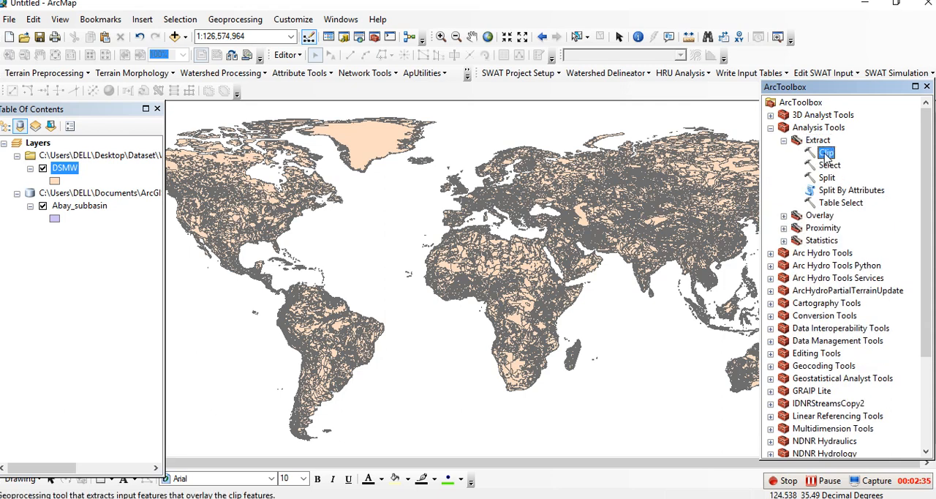
double_click(826, 153)
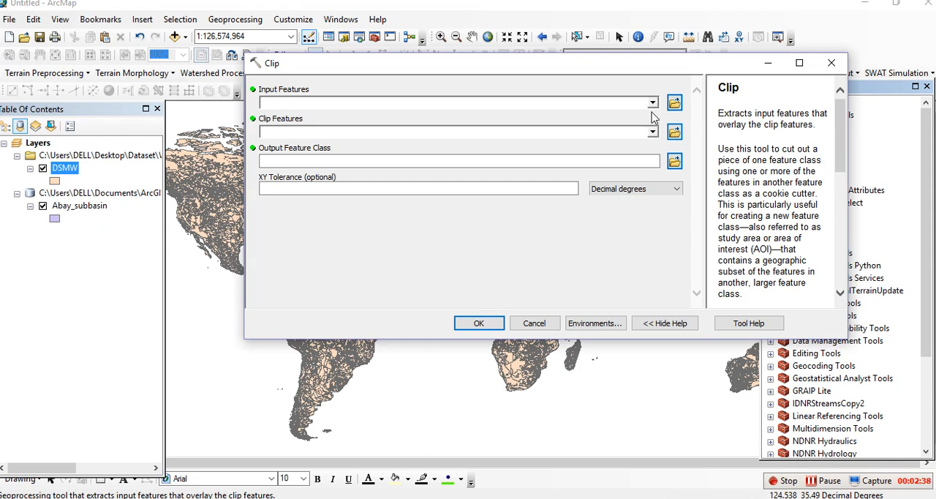
left_click(652, 102)
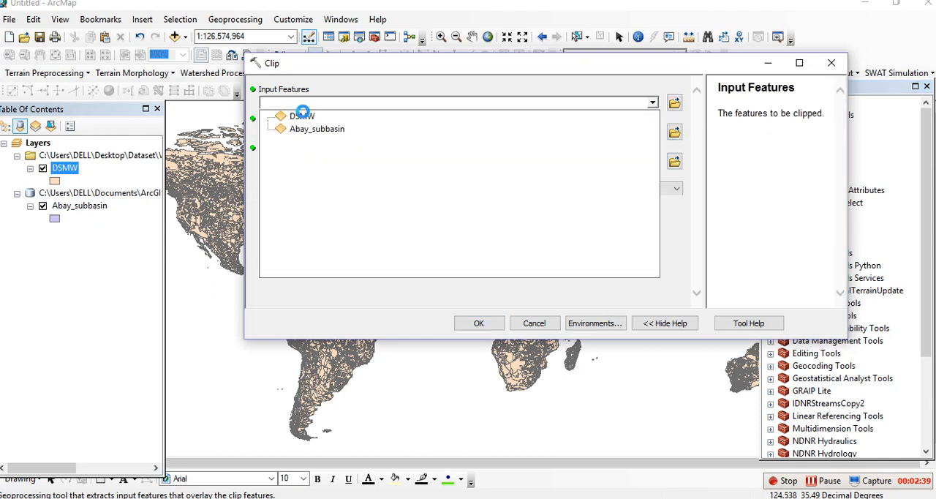
left_click(302, 116)
left_click(653, 133)
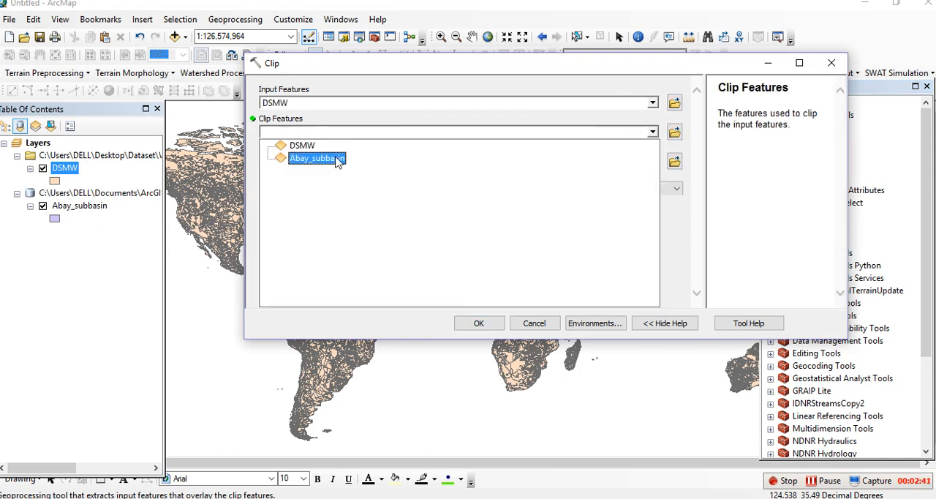
left_click(317, 158)
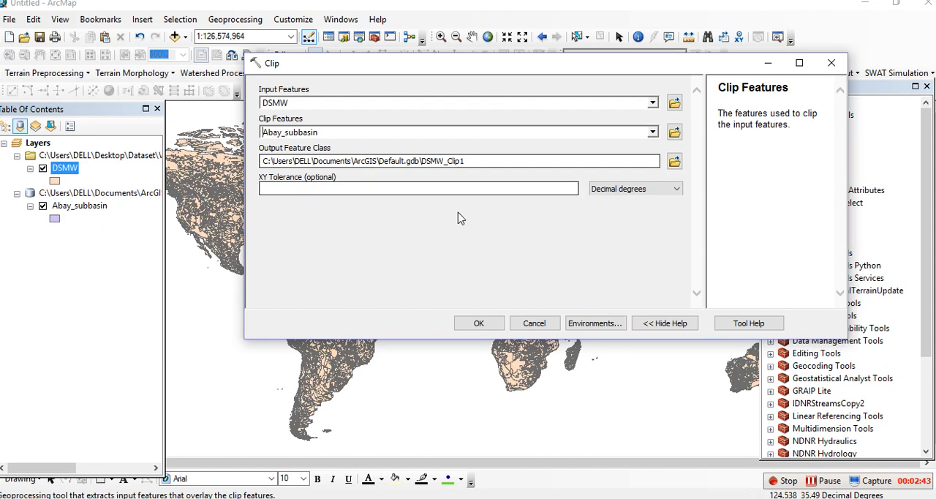
Step: Name the output feature class DSMW_Subbasina in Default.gdb and run the clip
left_click(477, 165)
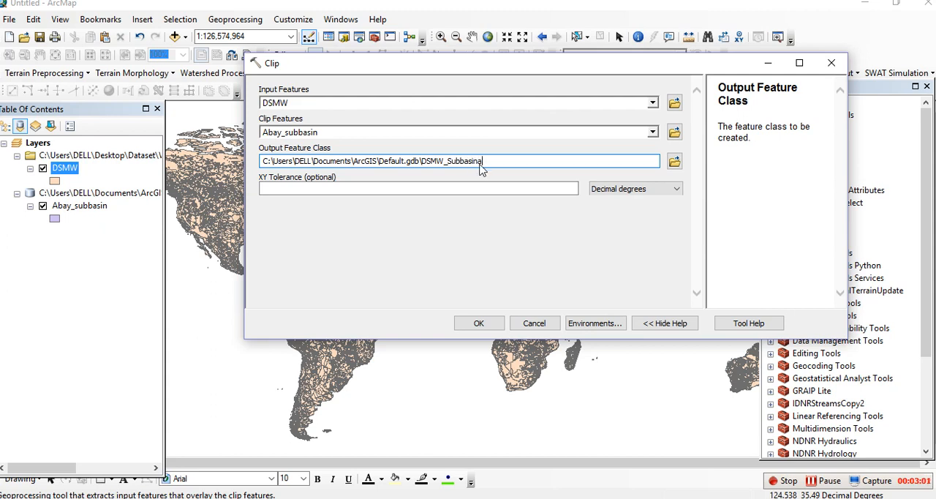
left_click(491, 267)
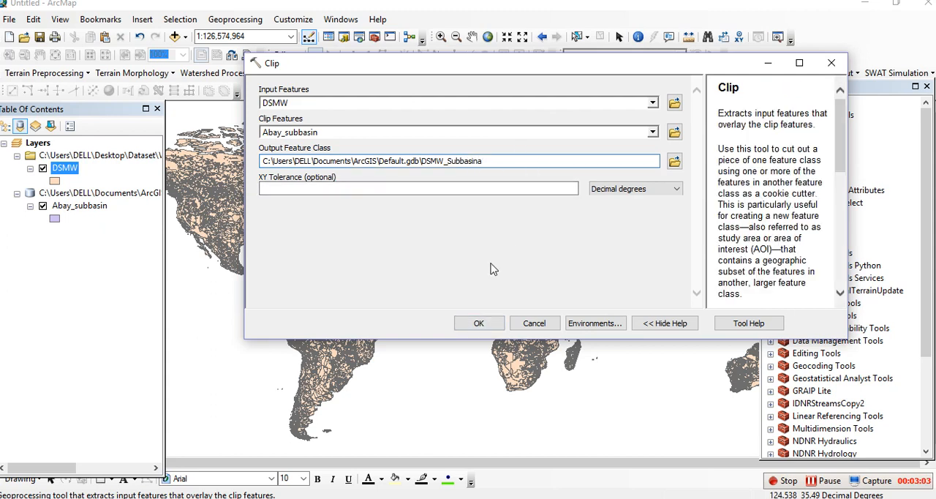
left_click(477, 323)
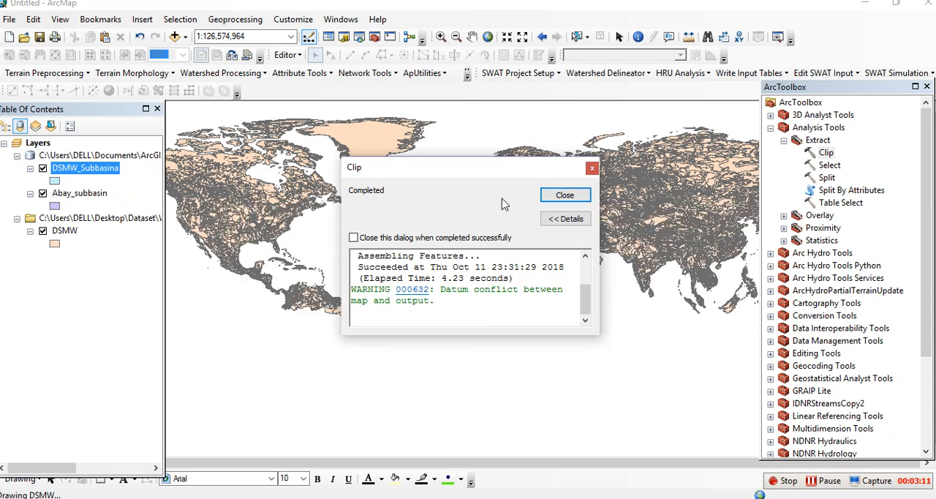
left_click(564, 195)
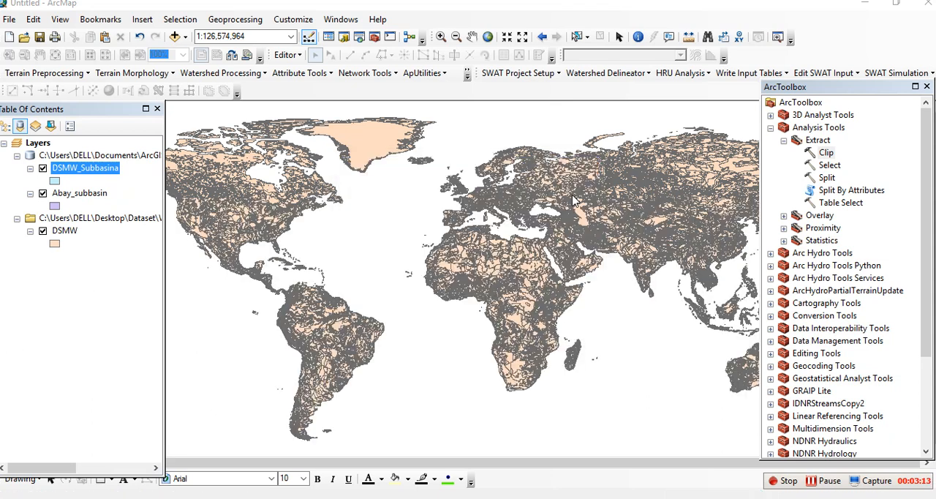
Step: Remove the world soil dataset and the Abay_subbasin layer from the map
right_click(93, 219)
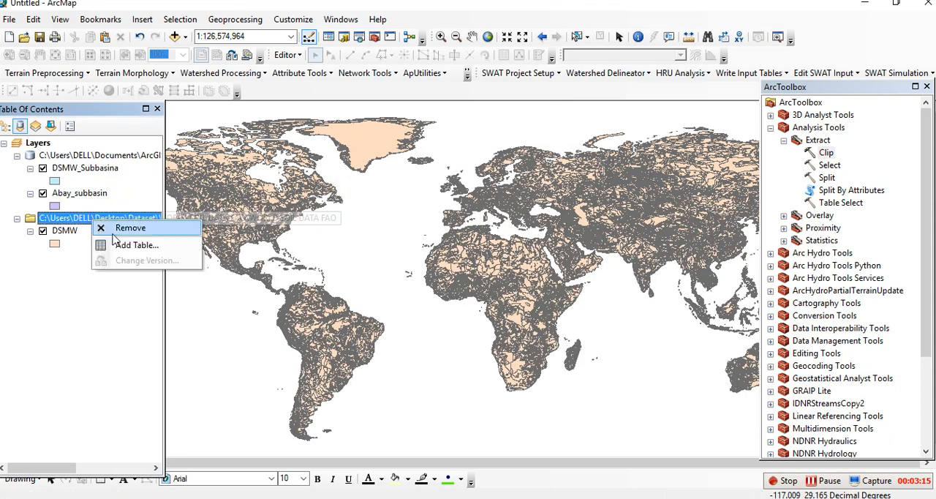
left_click(136, 230)
left_click(94, 195)
right_click(94, 194)
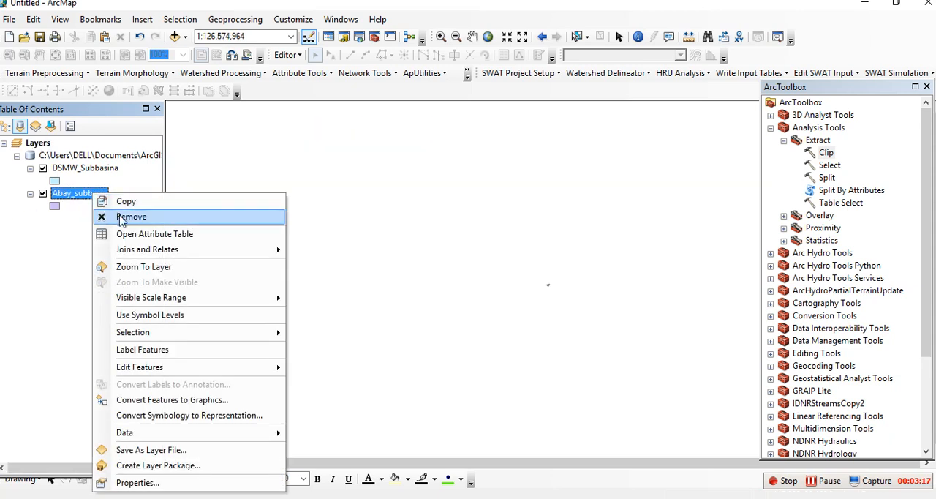
left_click(122, 216)
Step: Zoom the map to the extent of the clipped DSMW_Subbasina layer
left_click(92, 167)
right_click(92, 167)
left_click(189, 238)
scroll(442, 270, "up", 2)
scroll(442, 269, "down", 2)
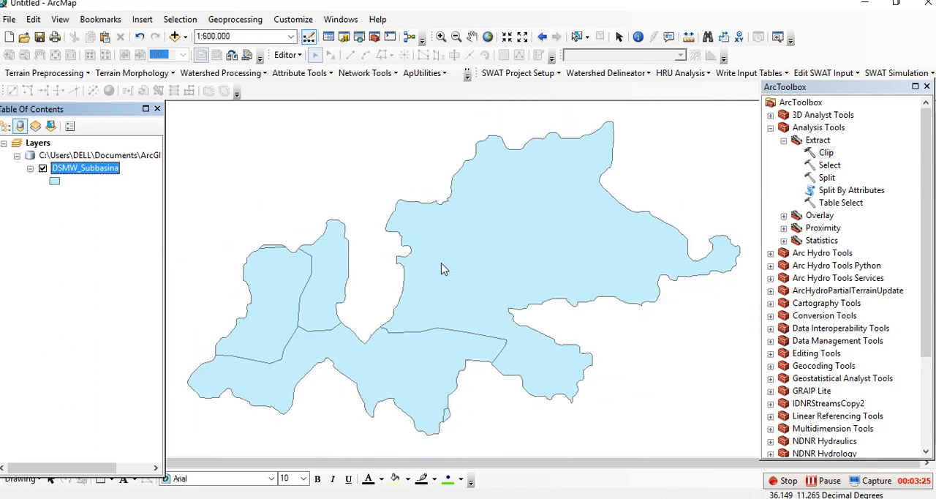
Step: Open the attribute table of DSMW_Subbasina and examine the dominant soil codes in the DOMSOI field
right_click(82, 170)
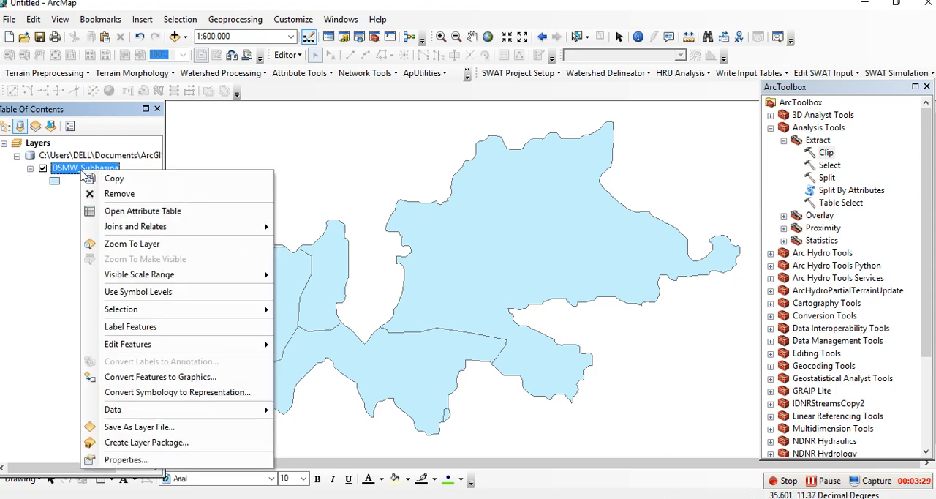
left_click(132, 211)
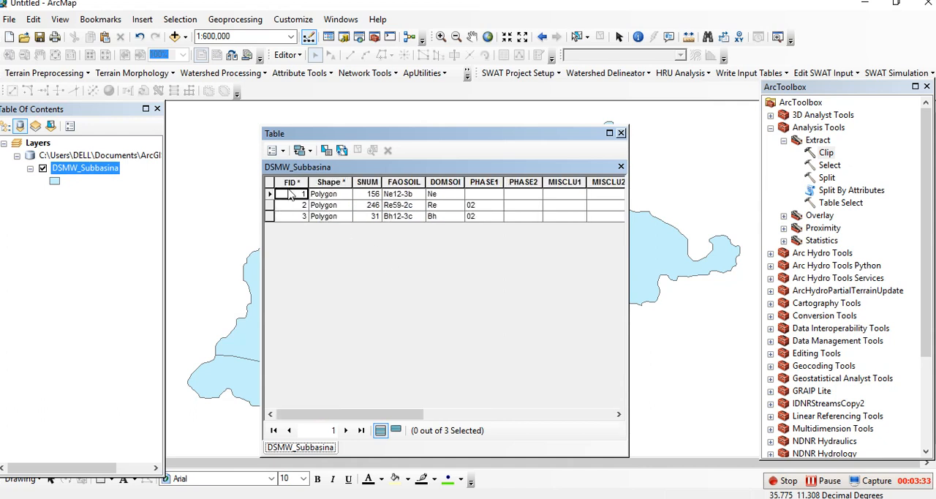
left_click(441, 181)
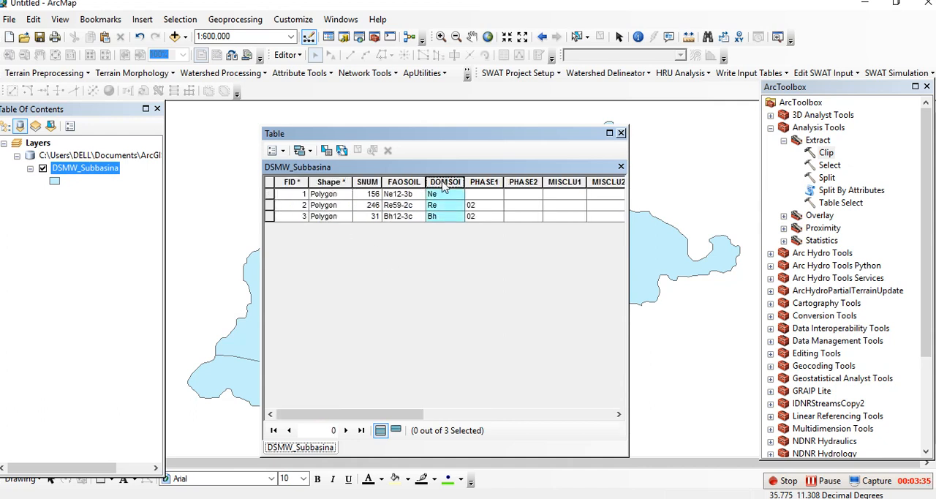
left_click(443, 198)
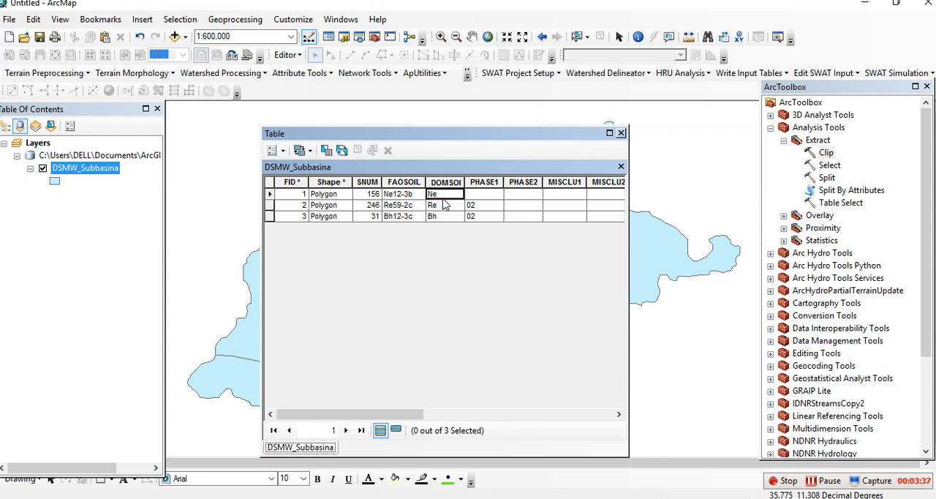
left_click(442, 207)
left_click(443, 216)
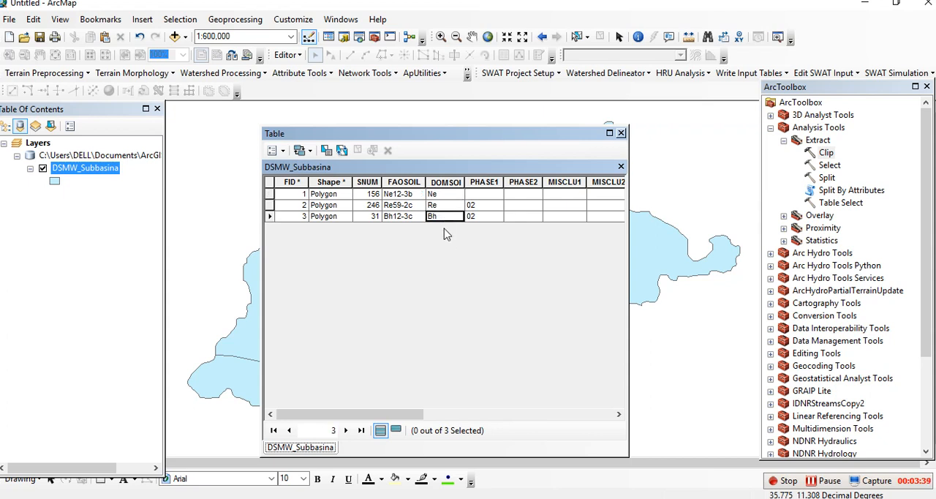
left_click(438, 186)
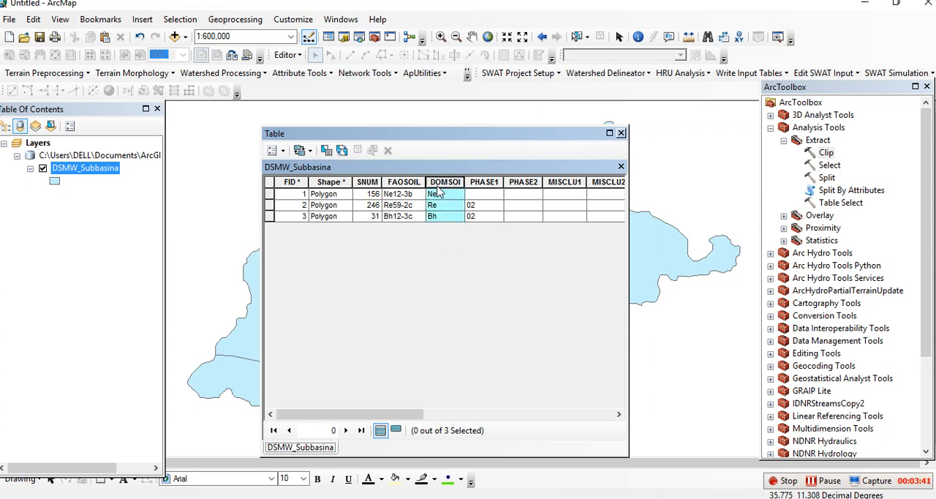
left_click(440, 194)
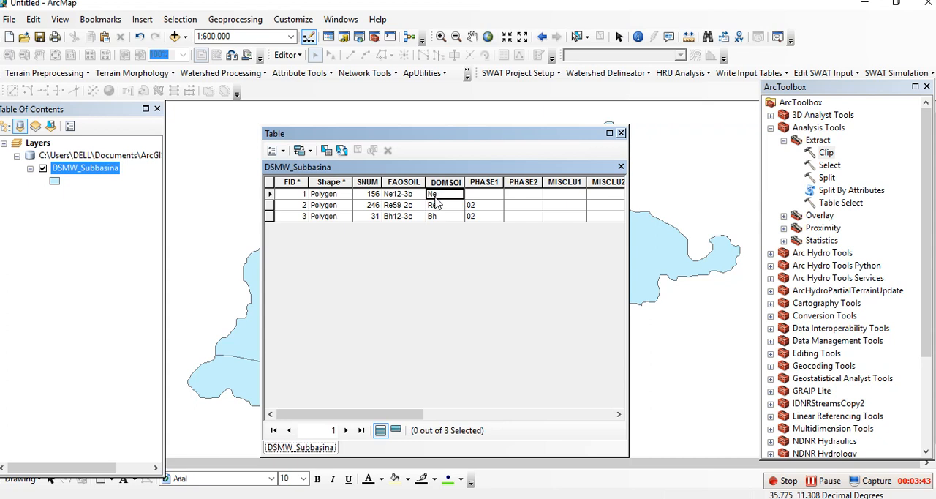
left_click(443, 209)
left_click(440, 218)
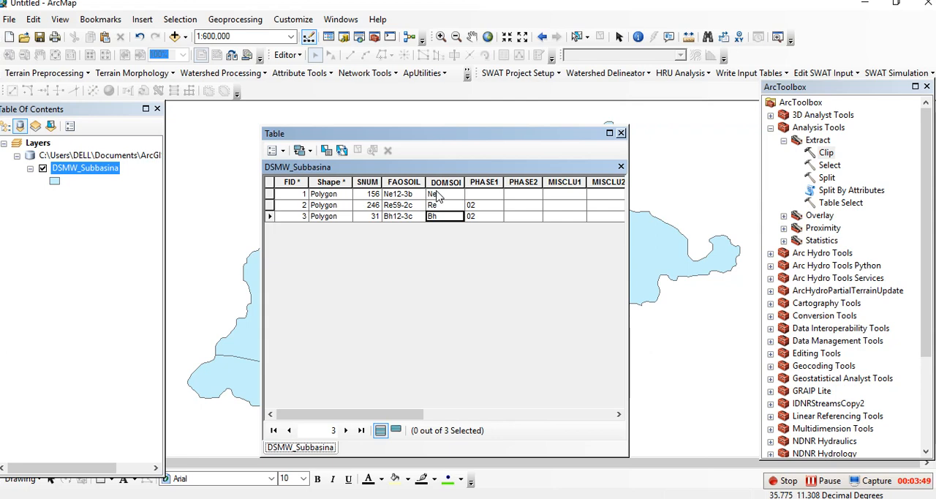
Step: Minimize the map window and open the desktop Dataset folder in File Explorer down to the inner WORLD SOIL DATA FAO folder
left_click(864, 5)
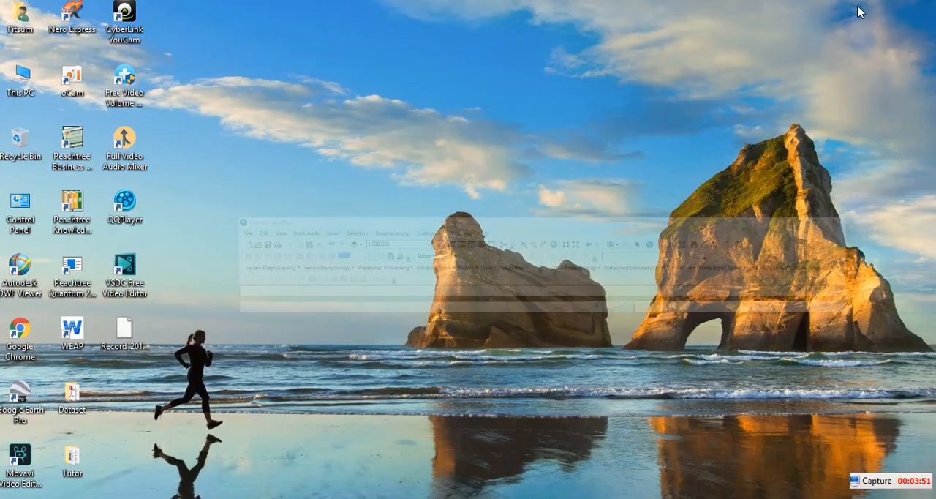
double_click(72, 395)
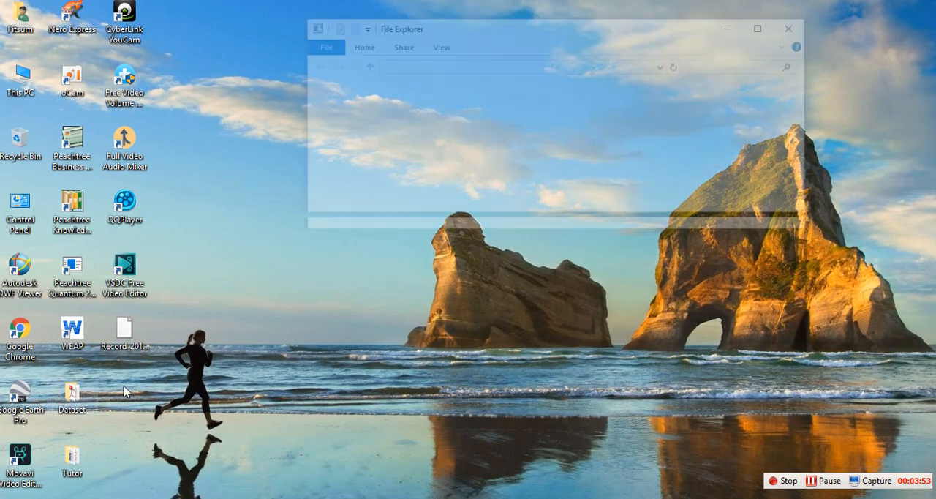
double_click(483, 149)
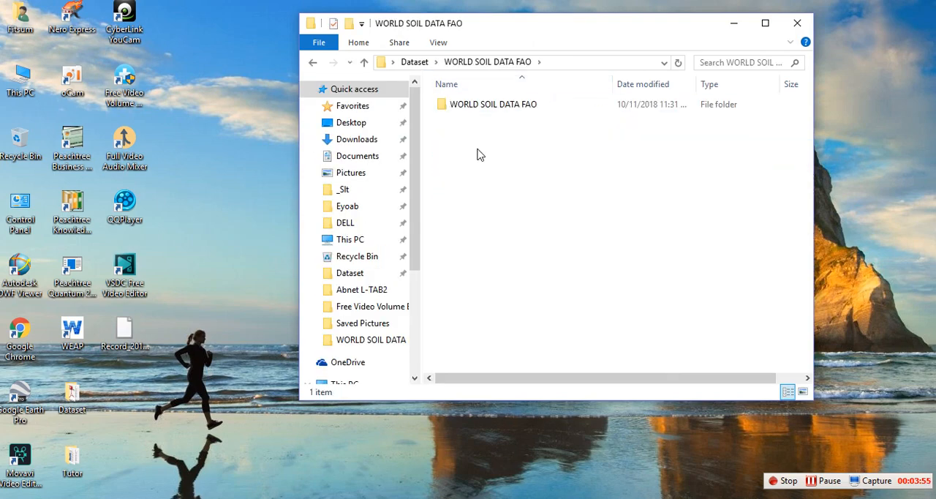
double_click(485, 110)
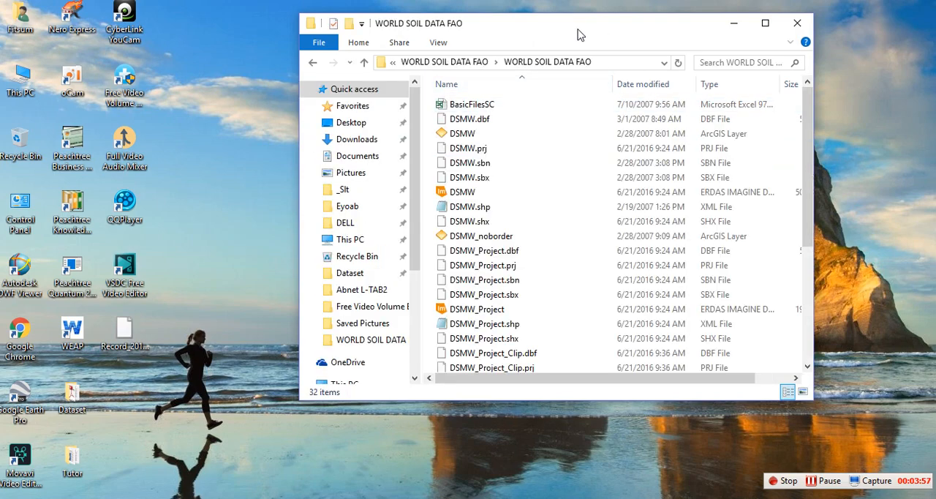
Step: Open the Generalized_SU_Info workbook from the WORLD SOIL DATA FAO folder, maximize it and dismiss the Office activation notice
left_click_drag(545, 33, 474, 33)
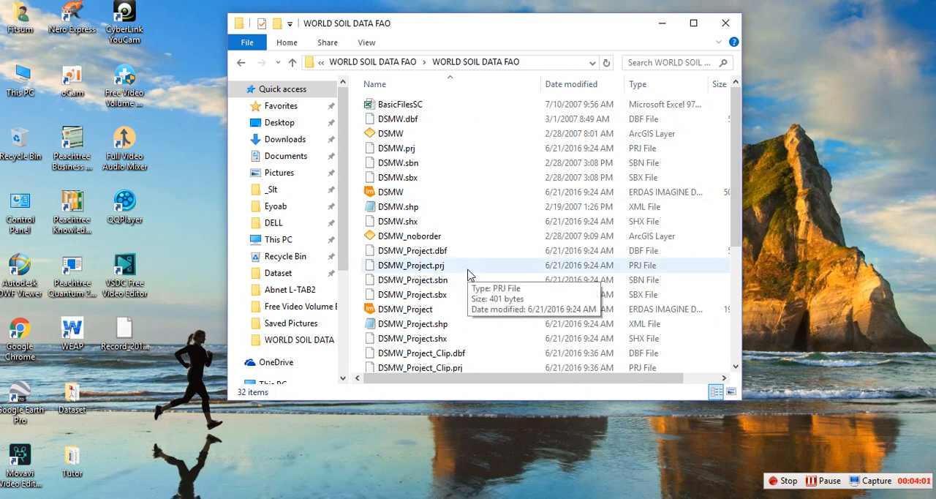
scroll(470, 274, "down", 5)
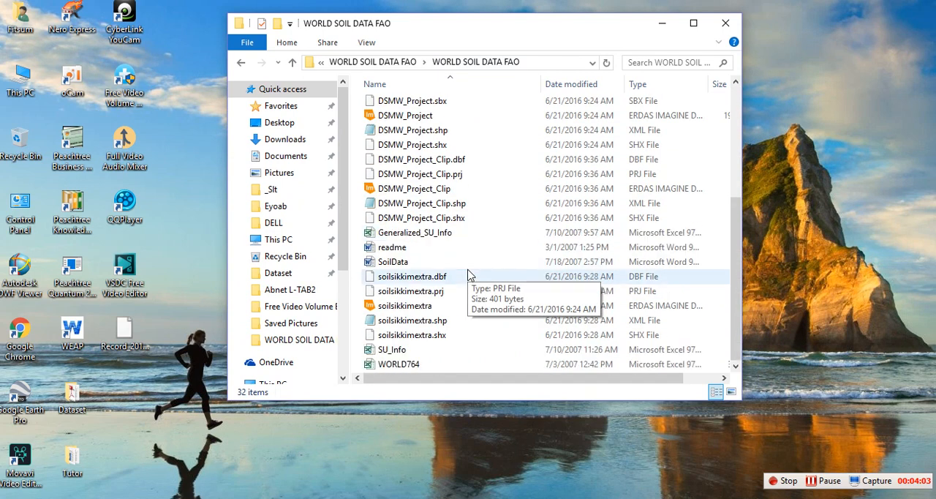
left_click(431, 234)
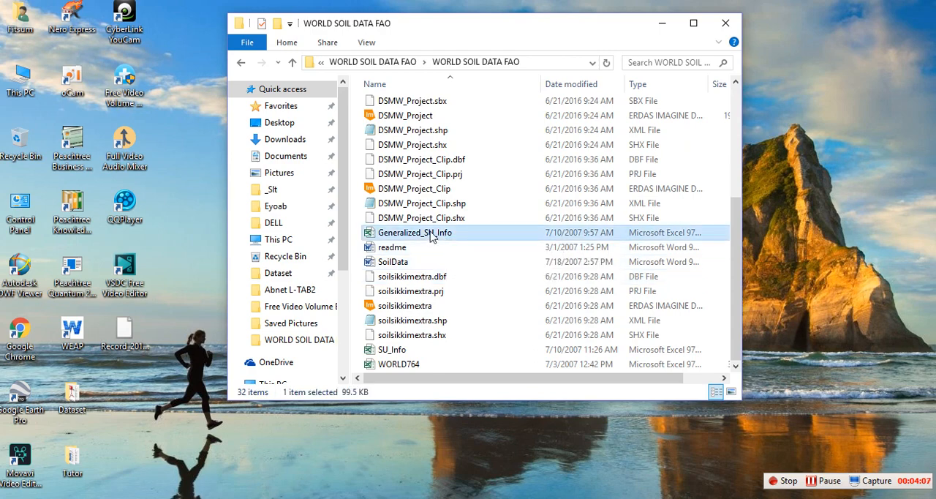
double_click(431, 234)
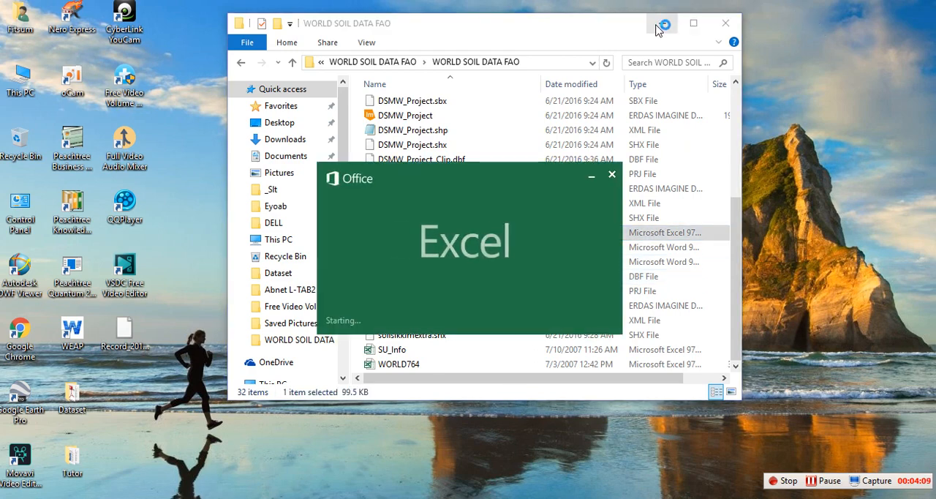
left_click(657, 27)
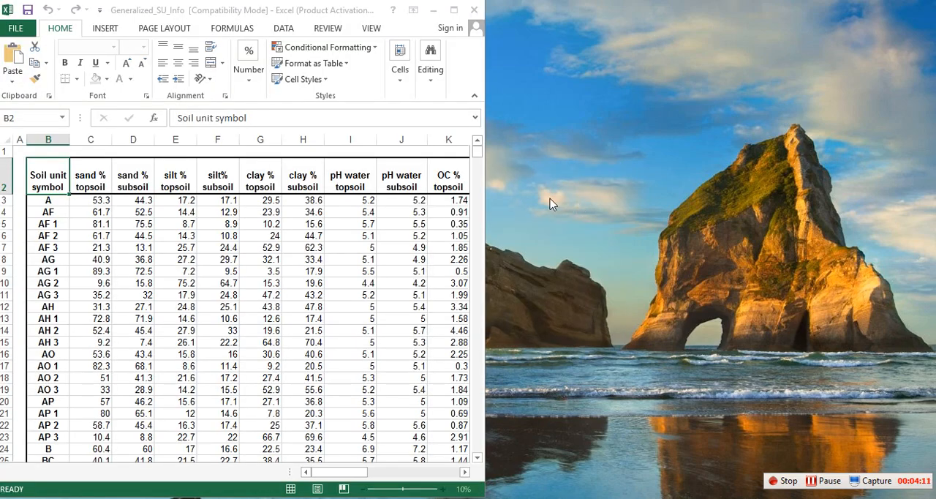
left_click(455, 10)
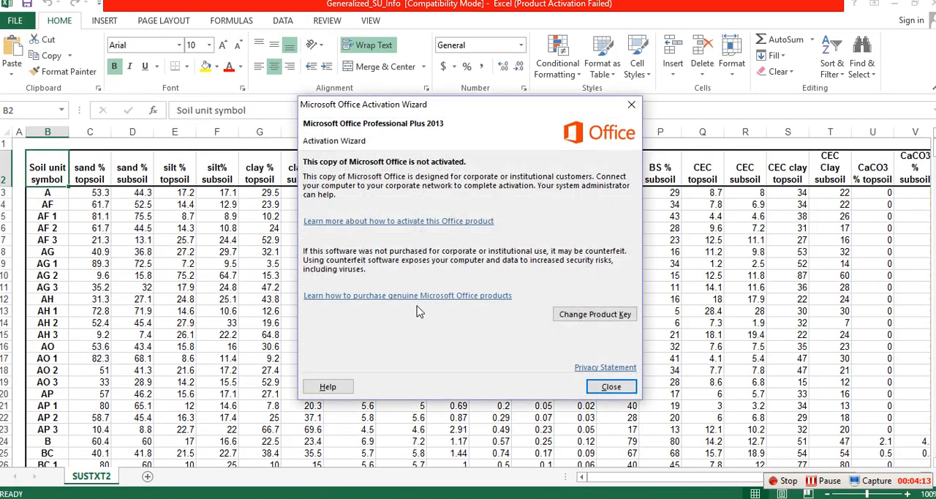
left_click(611, 387)
scroll(388, 344, "down", 6)
scroll(387, 343, "up", 6)
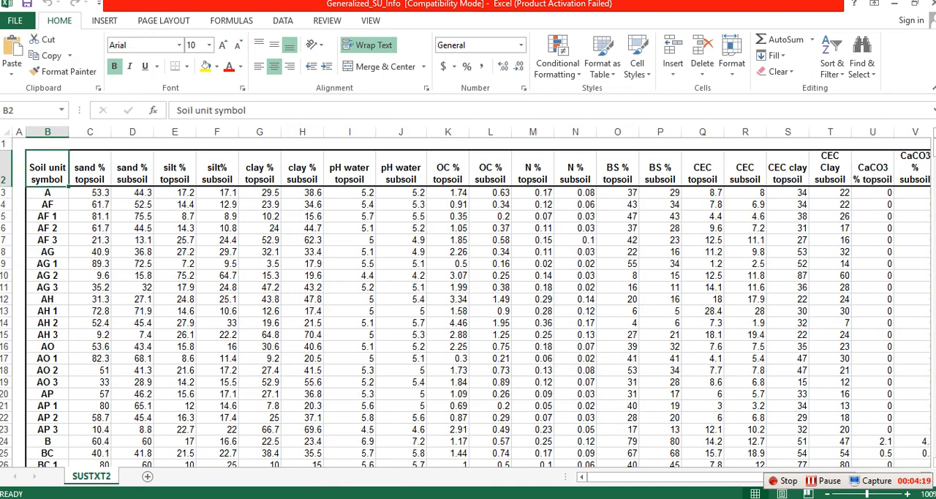
Step: Check the first DOMSOI code in the ArcMap attribute table and search the Generalized_SU_Info sheet in Excel for "ne"
left_click(547, 497)
left_click(440, 196)
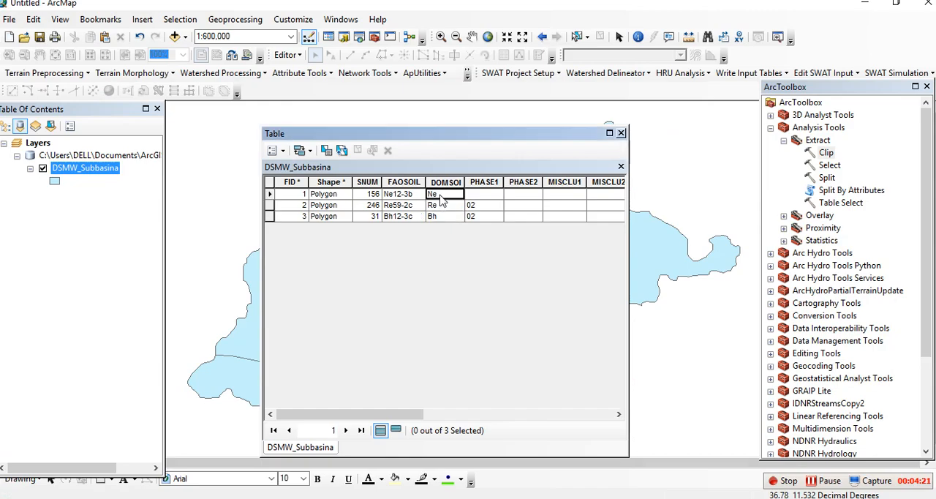
left_click(614, 497)
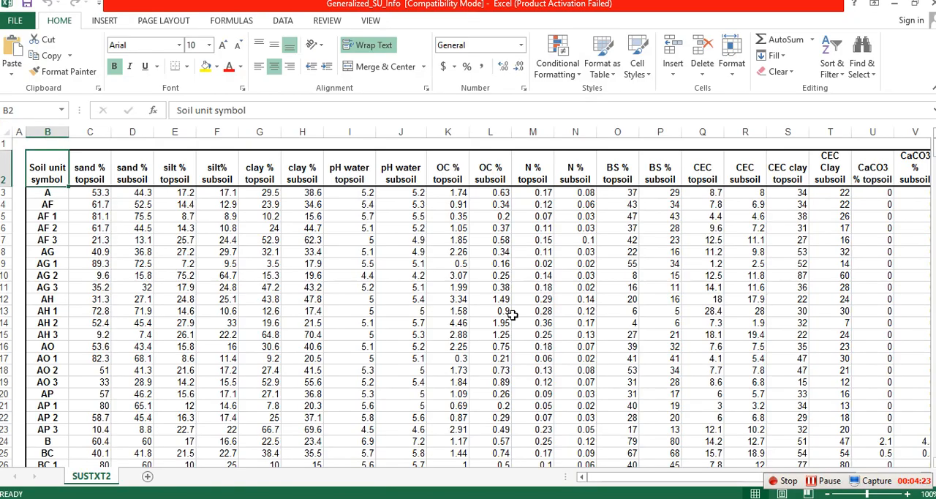
key("ctrl+f")
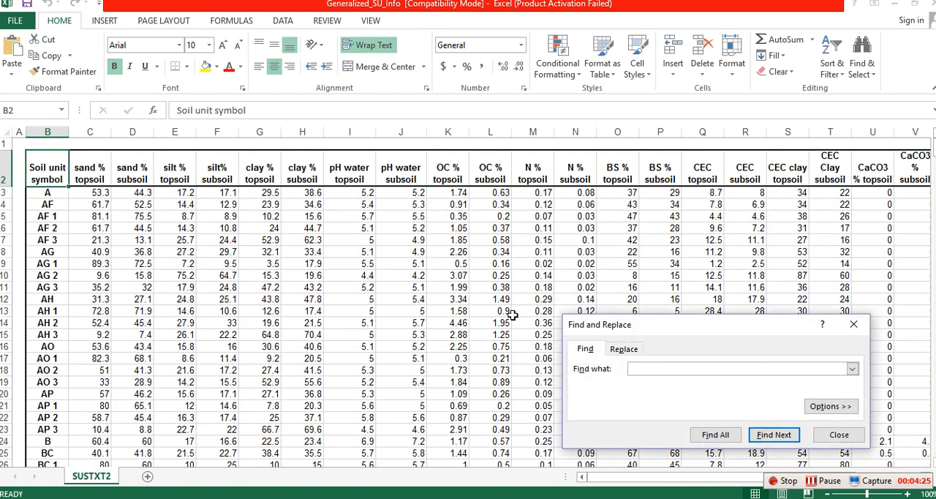
left_click(715, 435)
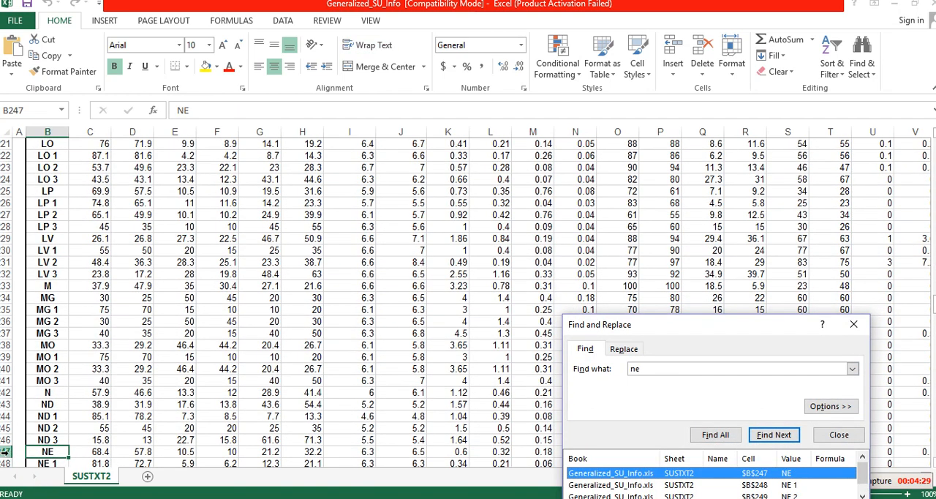
Step: Copy the entire NE soil row from Generalized_SU_Info and paste it into row 2 of a new blank workbook
left_click(7, 452)
right_click(7, 452)
left_click(40, 269)
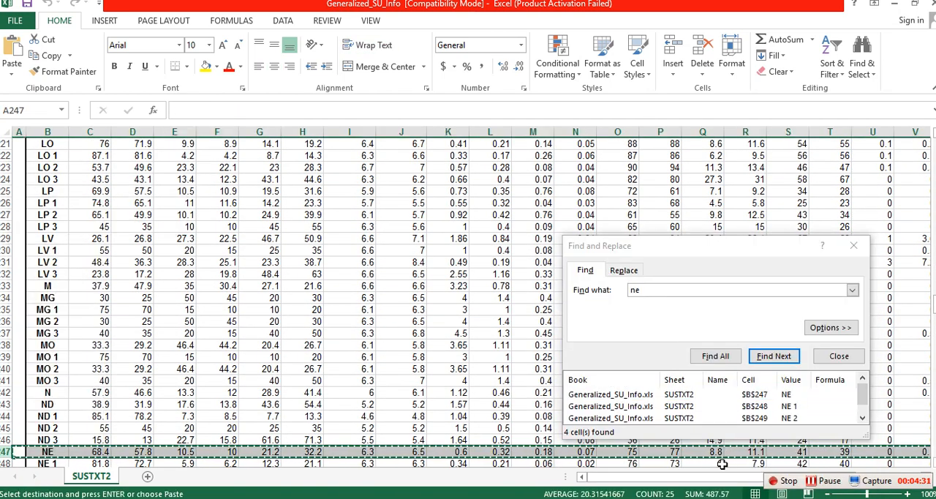
right_click(658, 497)
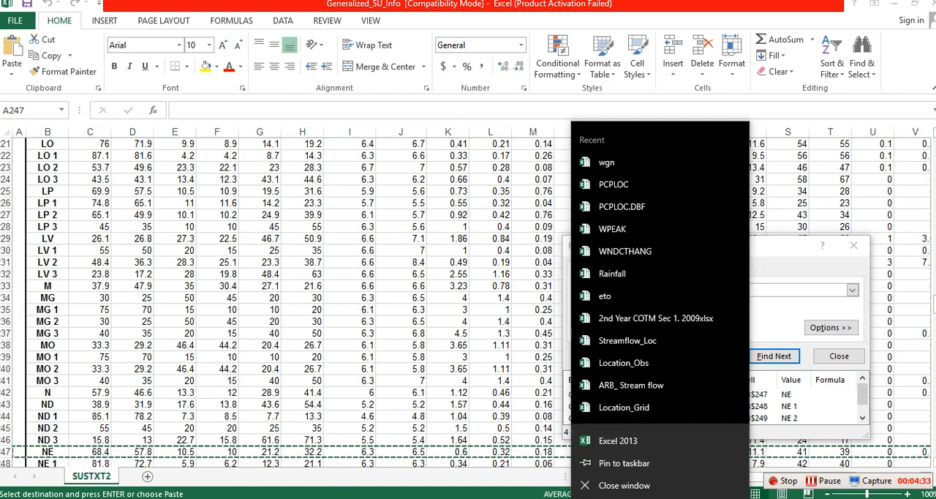
left_click(627, 442)
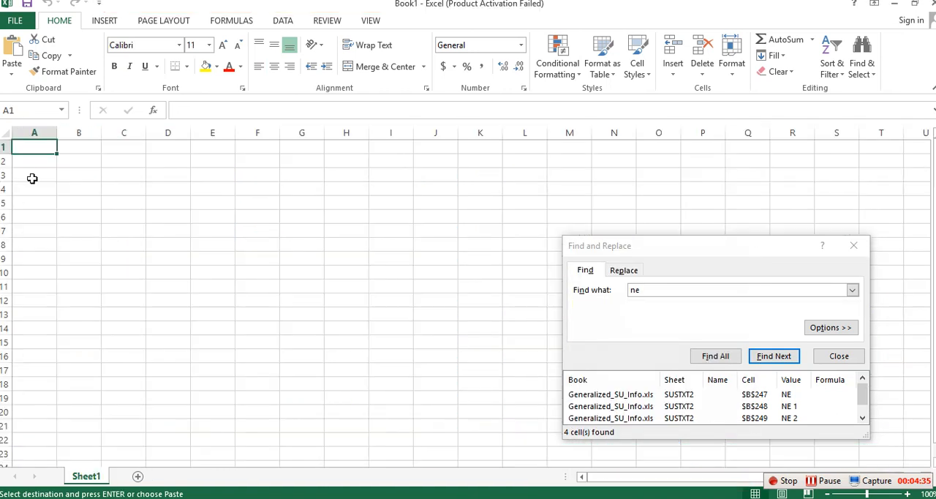
left_click(7, 160)
right_click(7, 160)
left_click(37, 227)
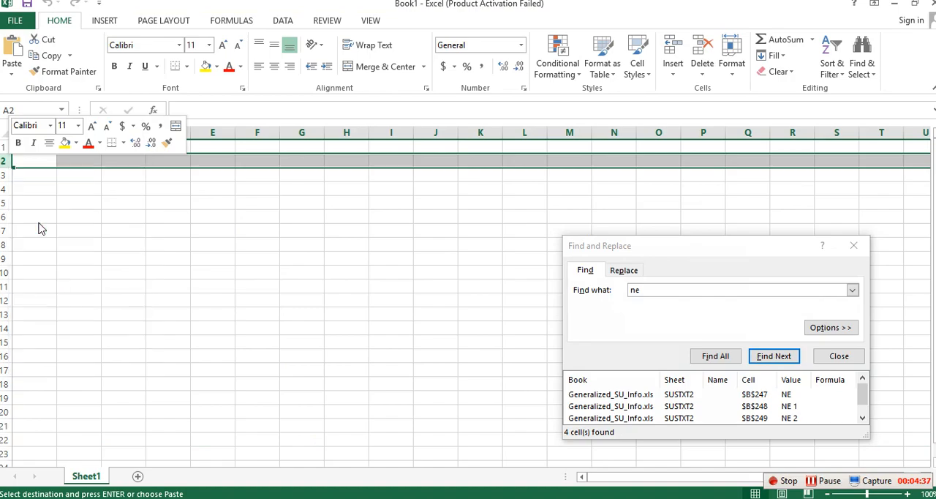
Step: Switch to ArcMap to check the second dominant soil code, and return to the Generalized_SU_Info workbook in Excel
left_click(629, 498)
left_click(673, 498)
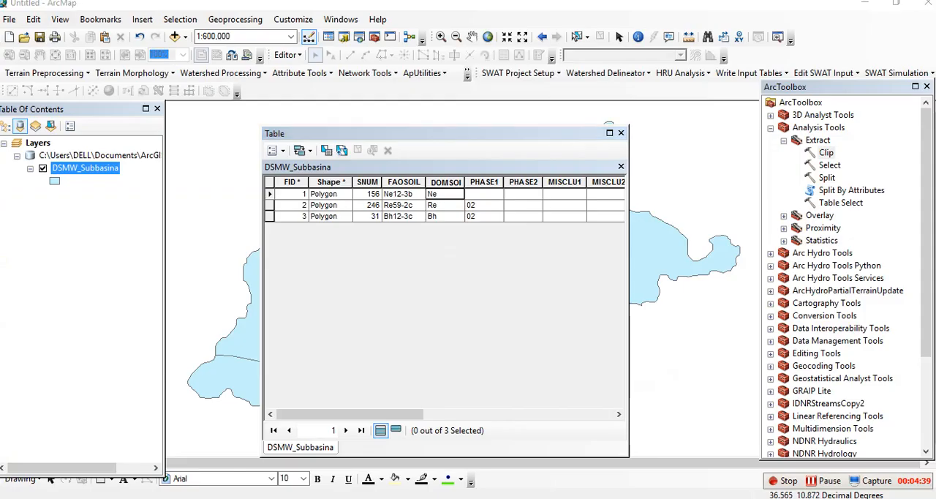
left_click(731, 461)
left_click(660, 498)
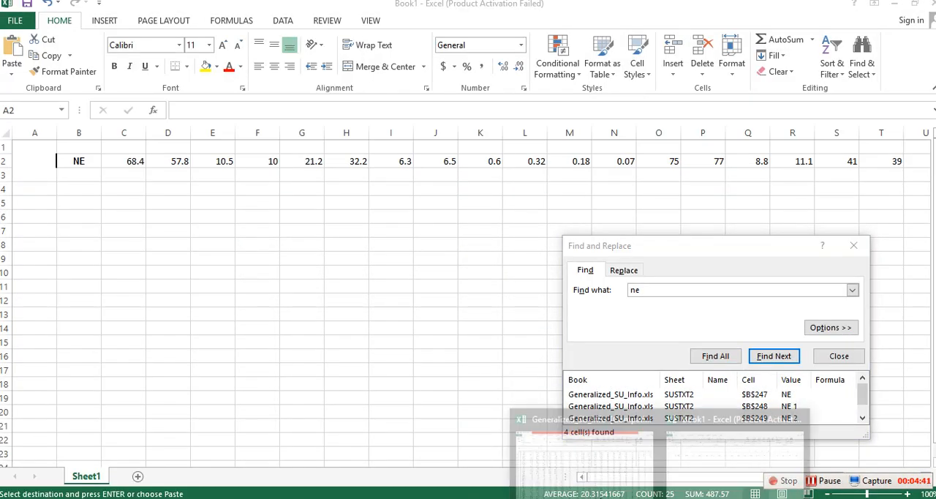
left_click(544, 453)
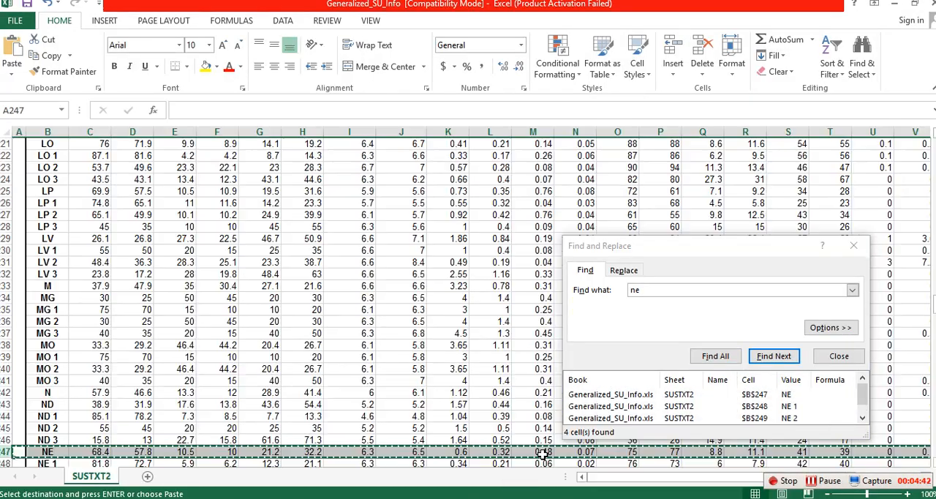
left_click(441, 311)
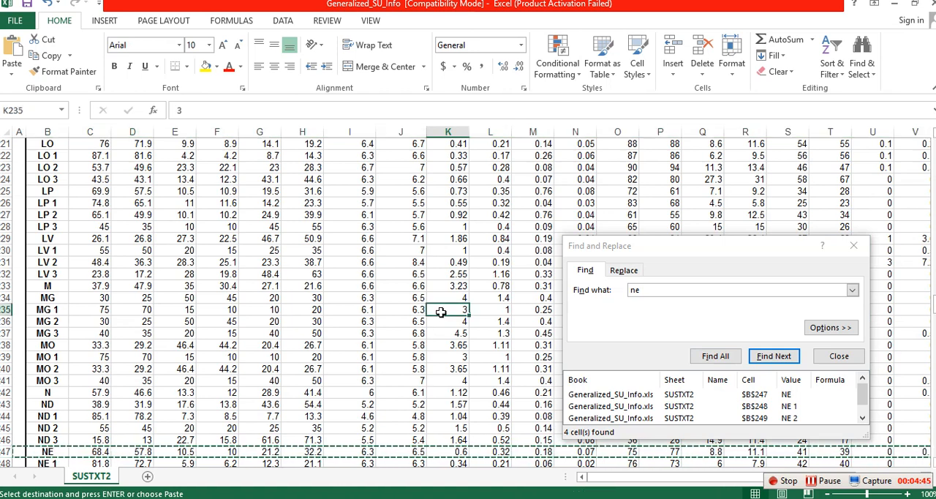
type("`")
left_click(613, 326)
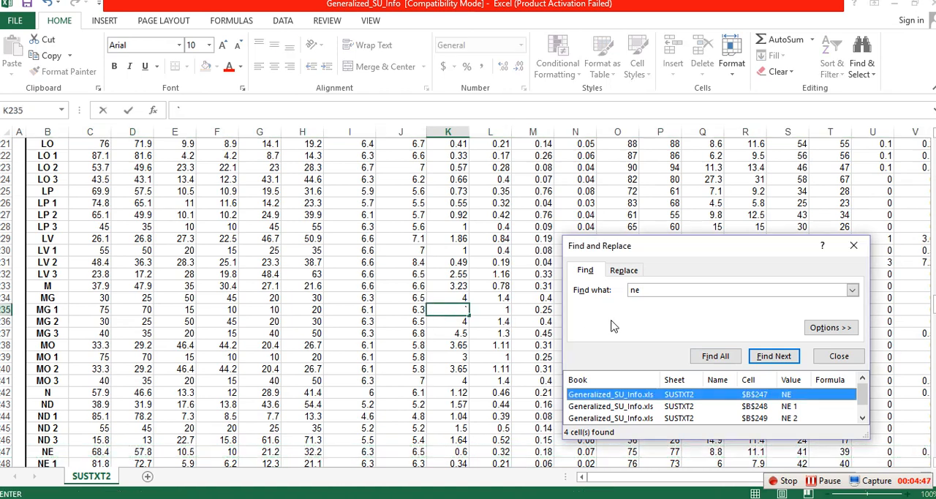
left_click(474, 276)
left_click(45, 4)
Step: Search Generalized_SU_Info for "re" and copy the entire RE soil row into row 3 of Book1
left_click(652, 290)
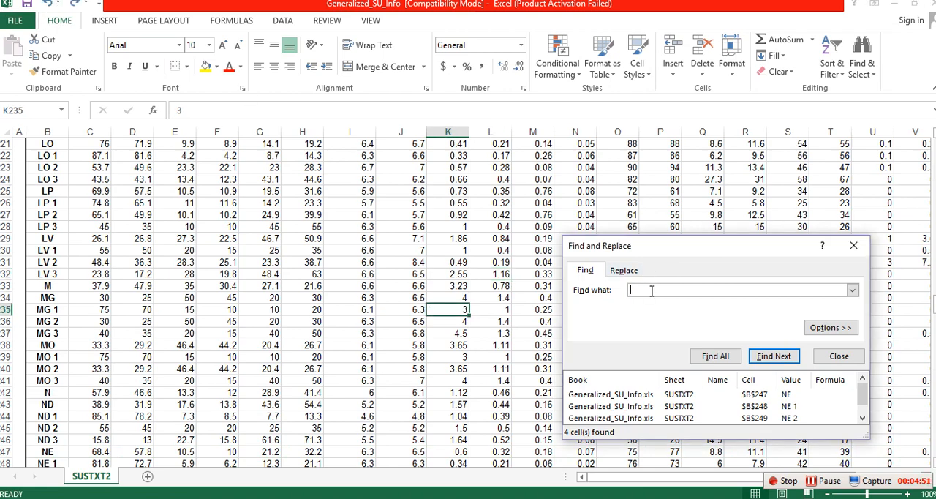
left_click(716, 356)
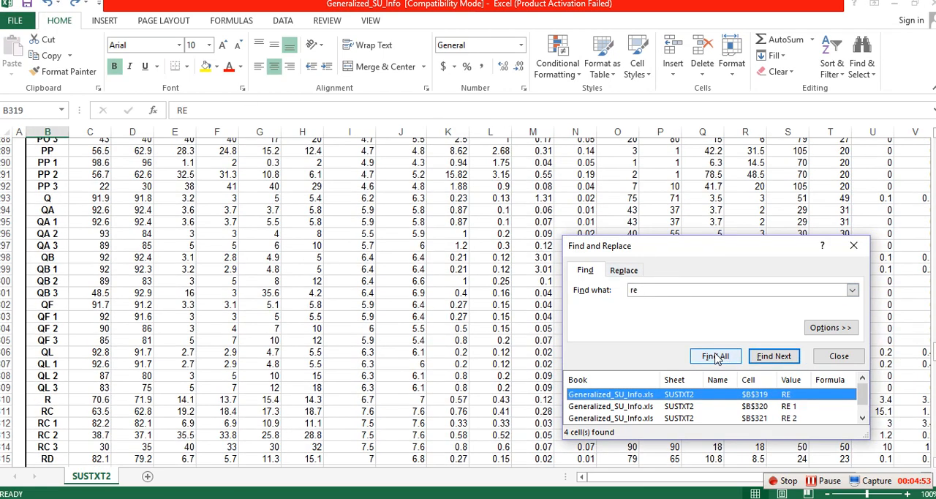
right_click(4, 451)
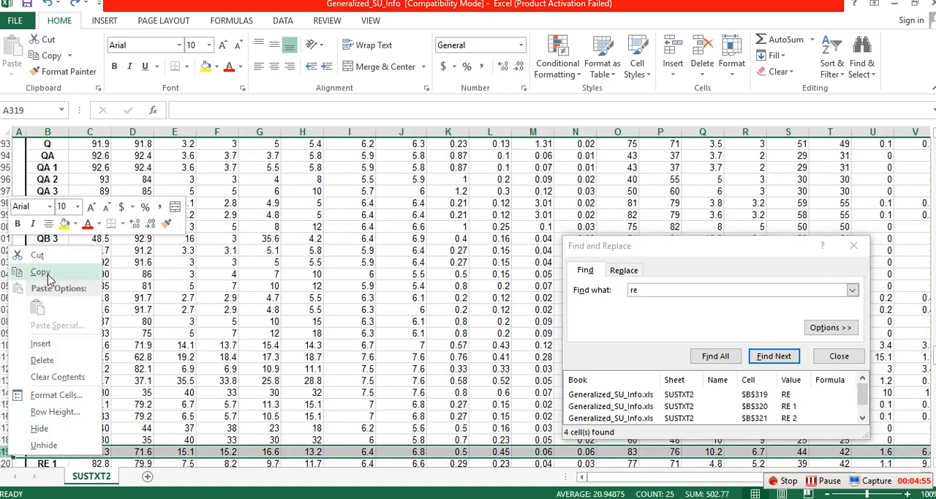
left_click(41, 272)
mouse_move(656, 497)
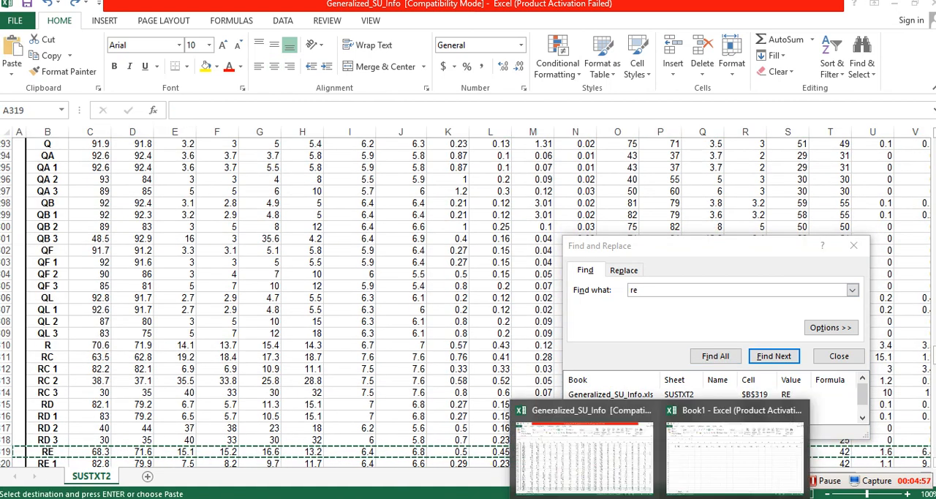
left_click(696, 470)
left_click(4, 175)
right_click(5, 175)
left_click(36, 241)
left_click(261, 296)
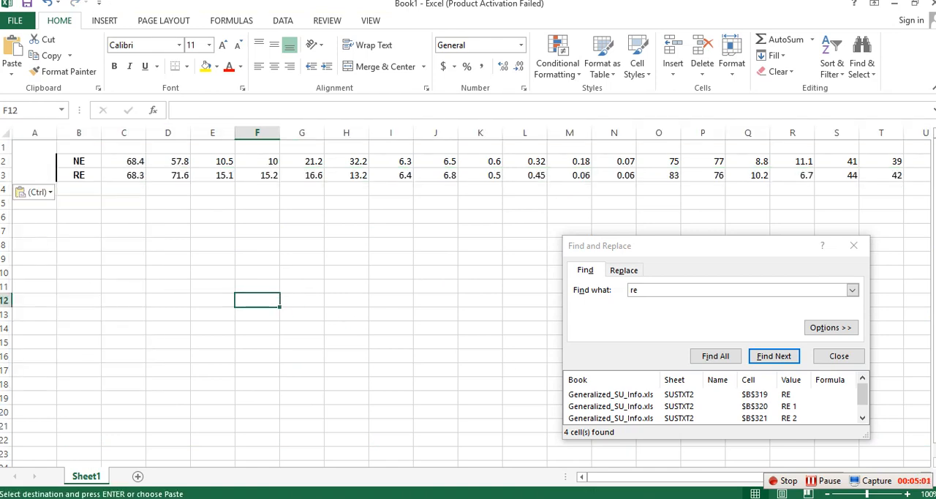
Step: Return to the Generalized_SU_Info workbook and clear the pending copy of the RE row
left_click(688, 497)
left_click(645, 497)
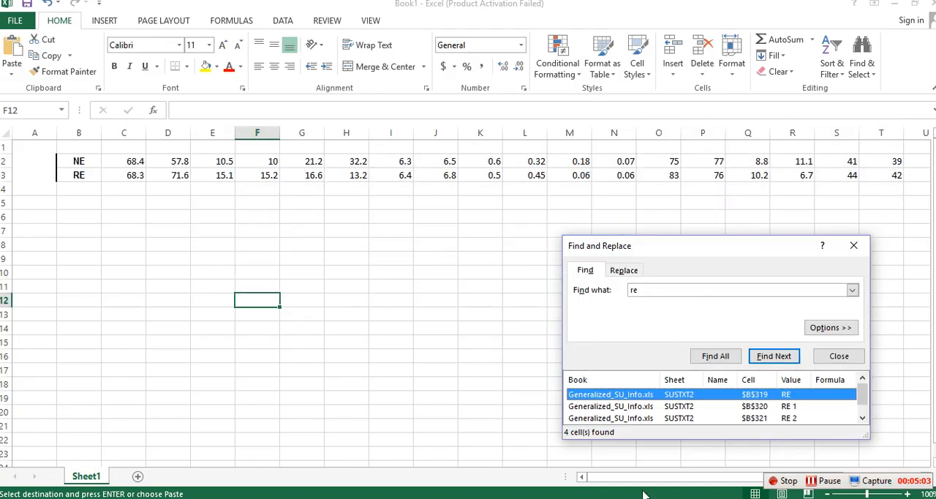
left_click(658, 498)
left_click(599, 458)
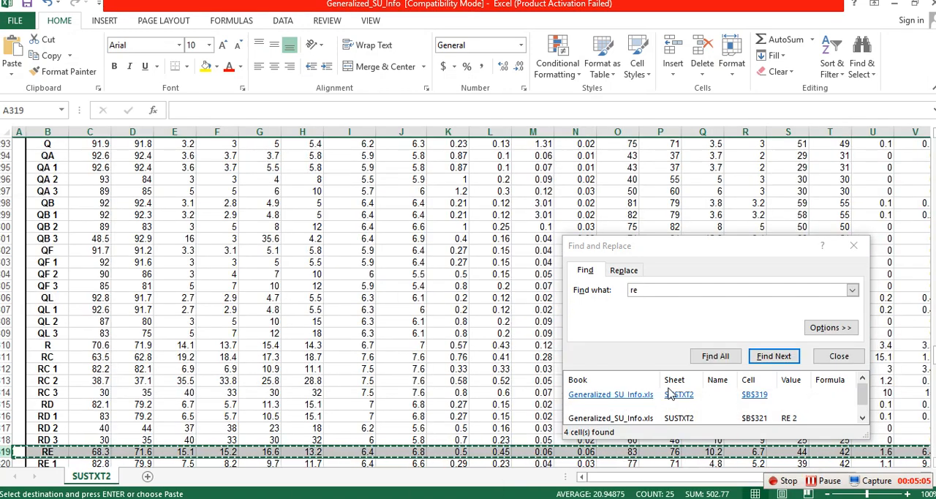
left_click_drag(401, 310, 410, 303)
key("Escape")
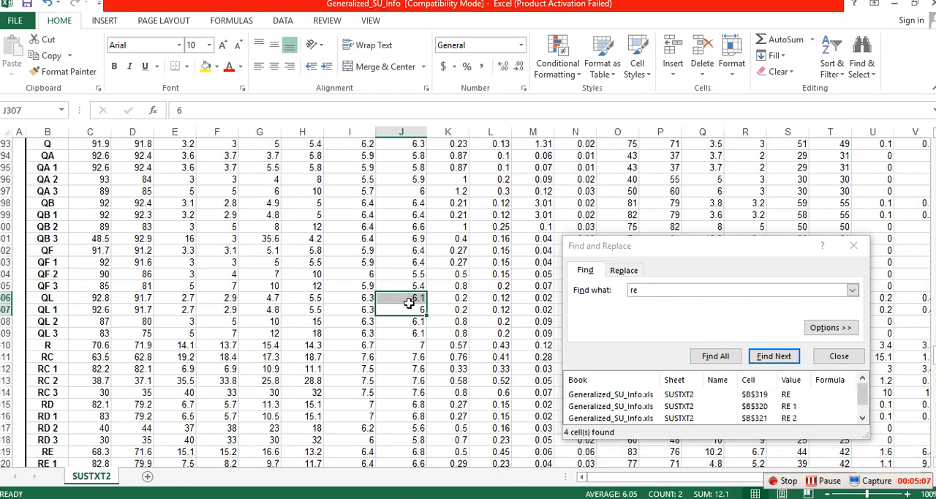
Step: Check the third dominant soil code in ArcMap and search the Generalized_SU_Info sheet for "bh" with a single cell selected
left_click(661, 290)
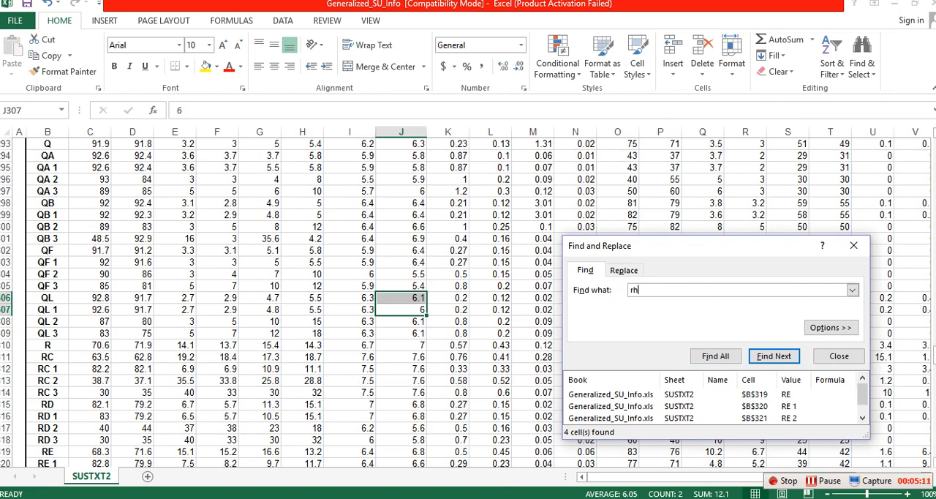
left_click(644, 498)
key("alt+Tab")
left_click(716, 355)
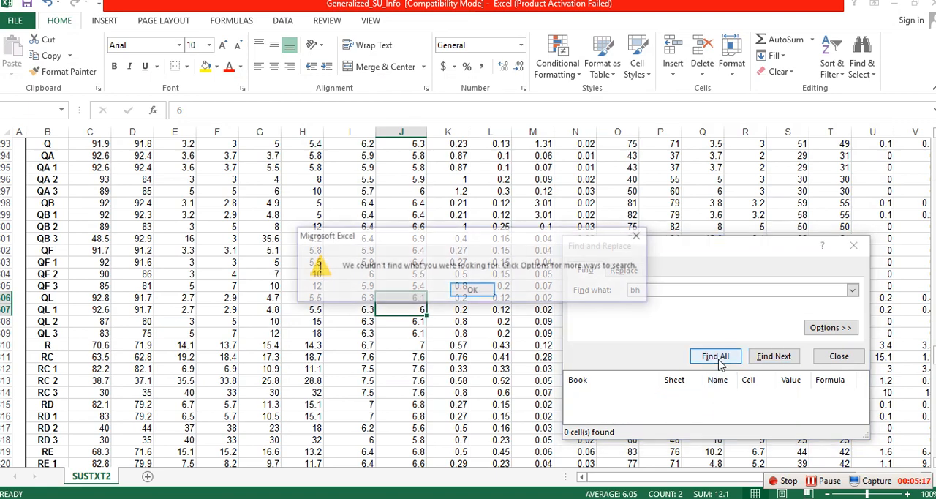
left_click(472, 290)
left_click(447, 368)
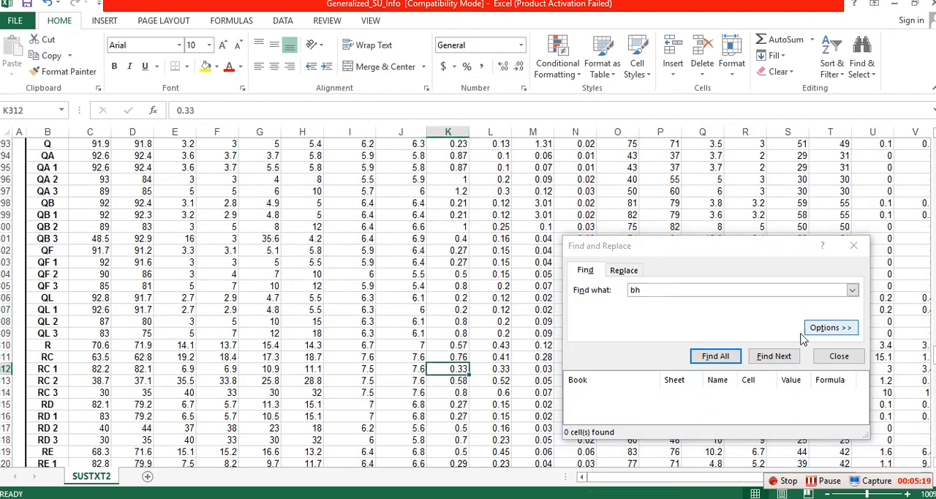
left_click(715, 356)
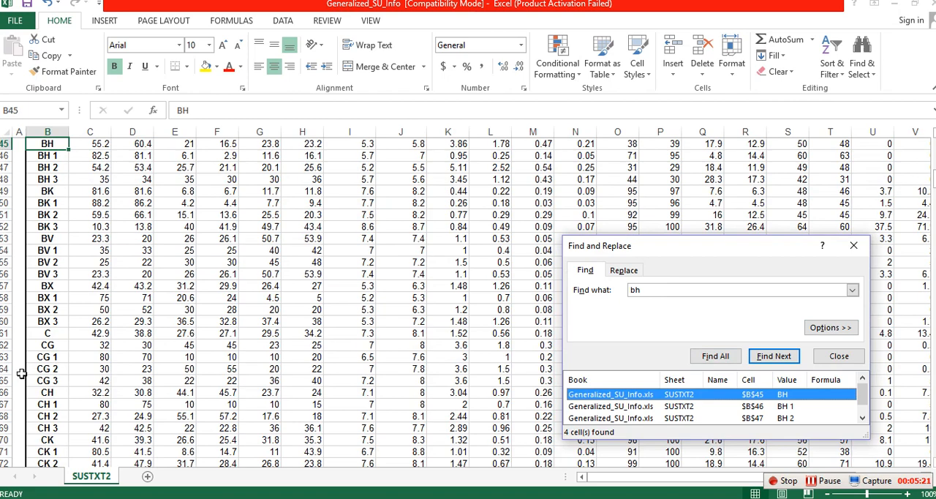
Step: Copy the entire BH soil row from Generalized_SU_Info into row 4 of Book1 and close the search dialog
left_click(6, 145)
right_click(6, 145)
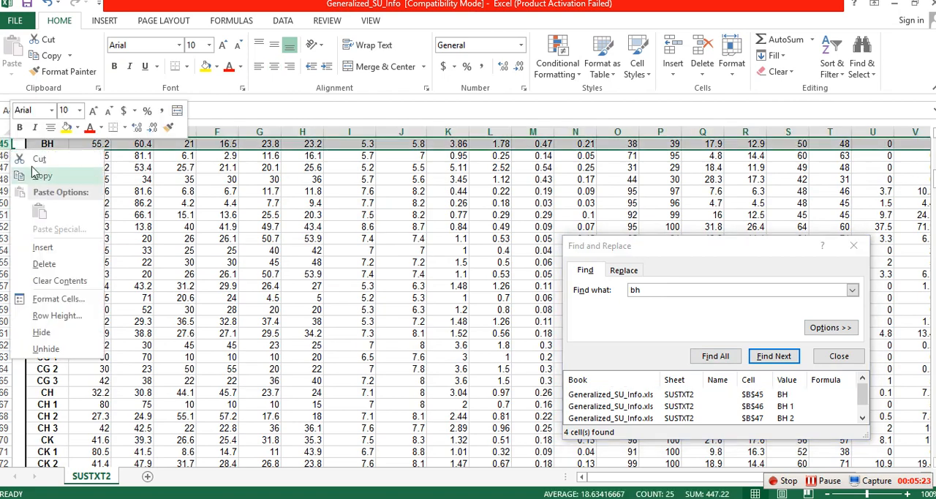
left_click(45, 178)
left_click(661, 497)
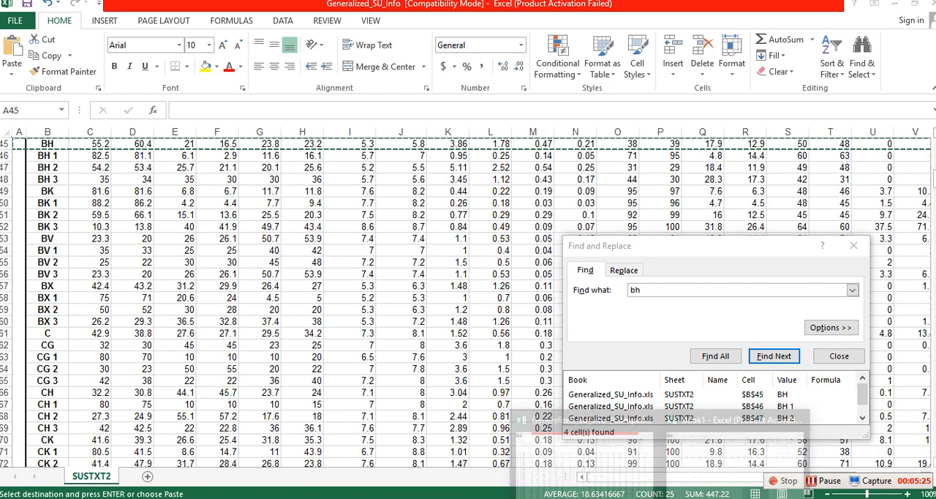
left_click(735, 458)
right_click(3, 188)
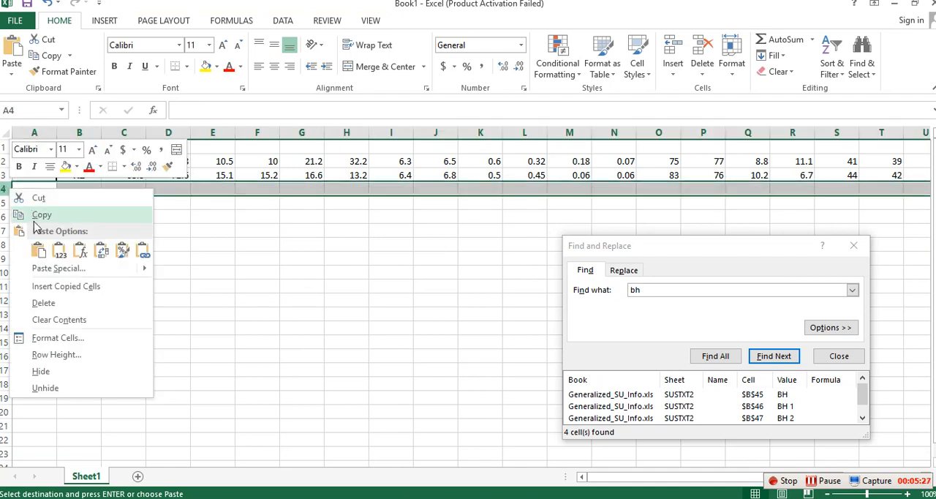
left_click(37, 250)
left_click(342, 359)
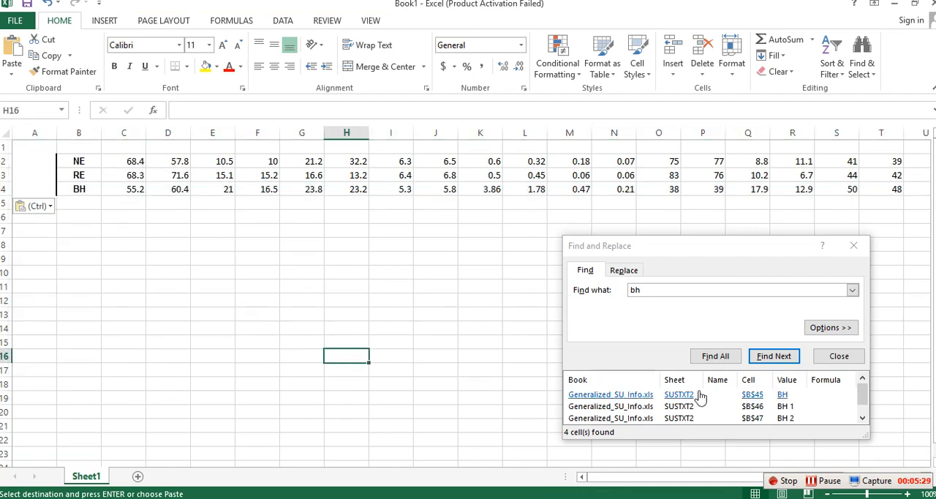
left_click(853, 245)
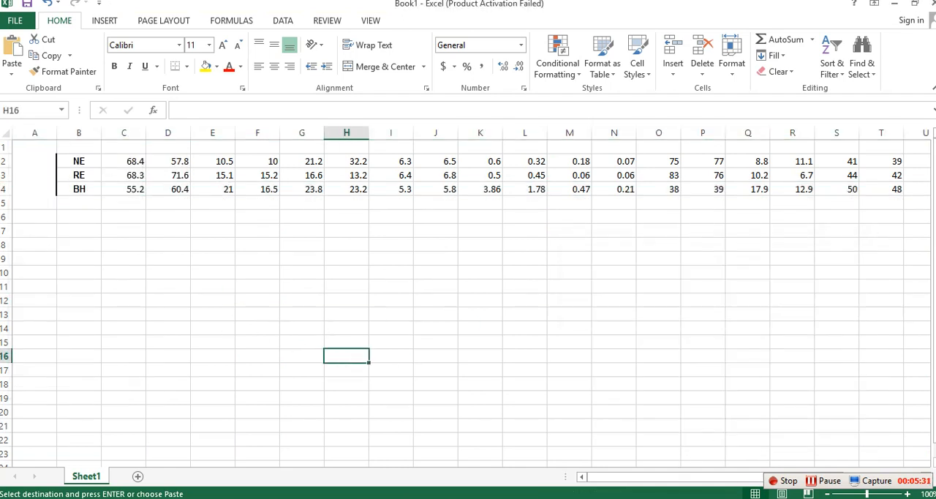
Step: Copy the column header row of the Generalized_SU_Info sheet into row 1 of Book1
left_click(614, 472)
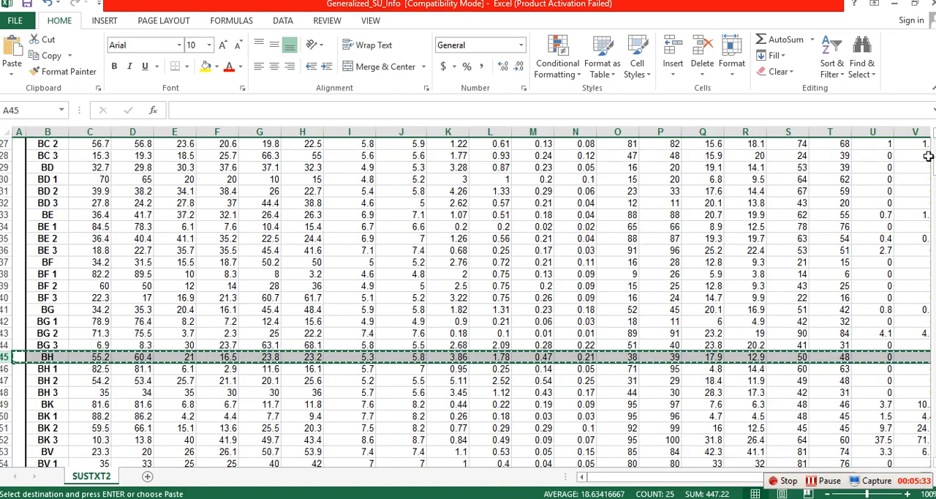
left_click_drag(932, 169, 934, 146)
right_click(3, 168)
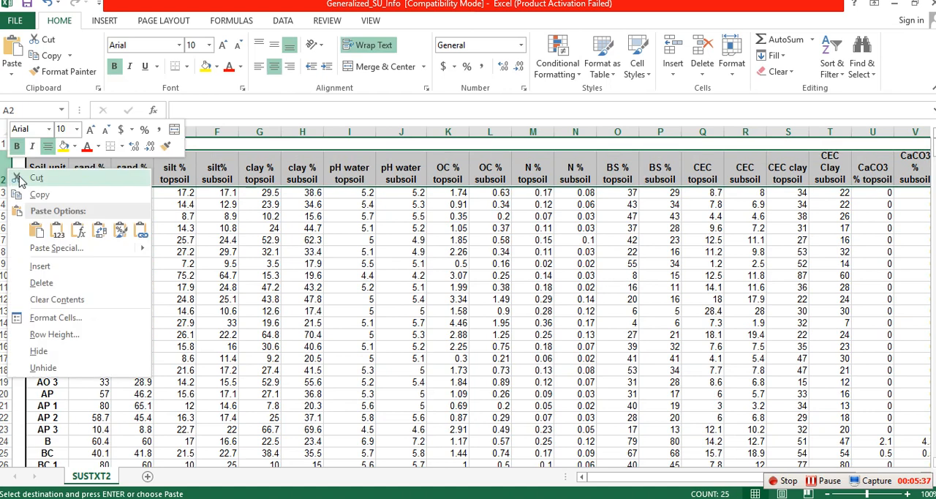
left_click(42, 199)
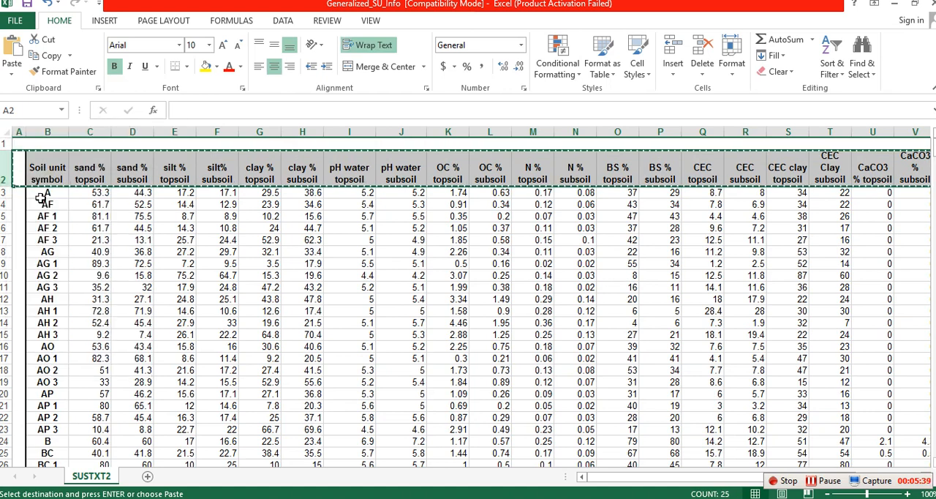
mouse_move(662, 498)
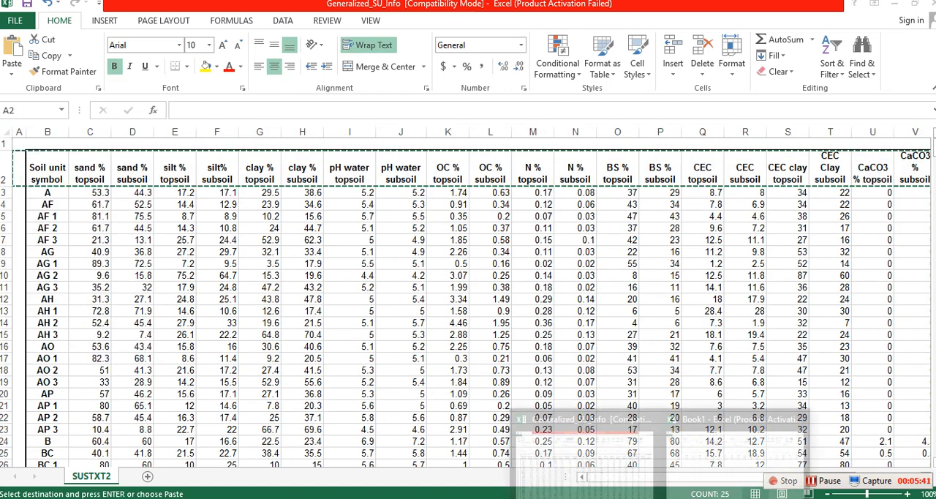
left_click(738, 457)
right_click(6, 146)
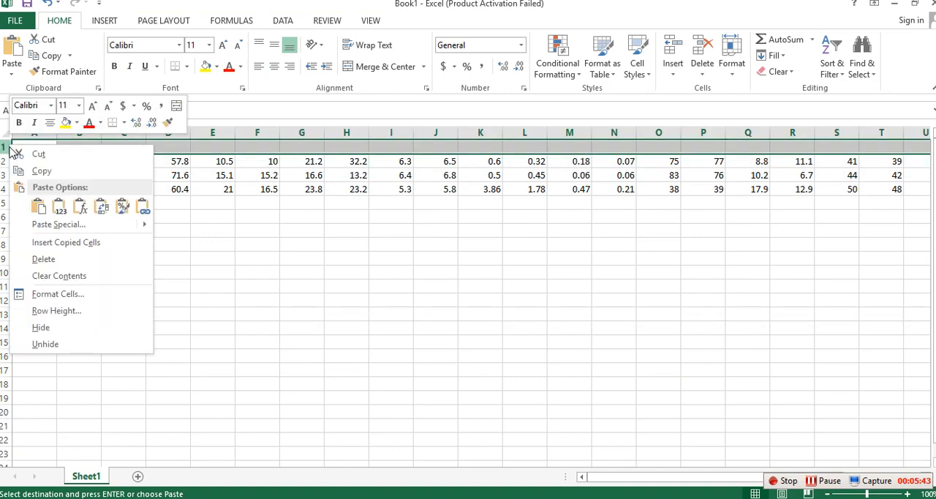
left_click(35, 201)
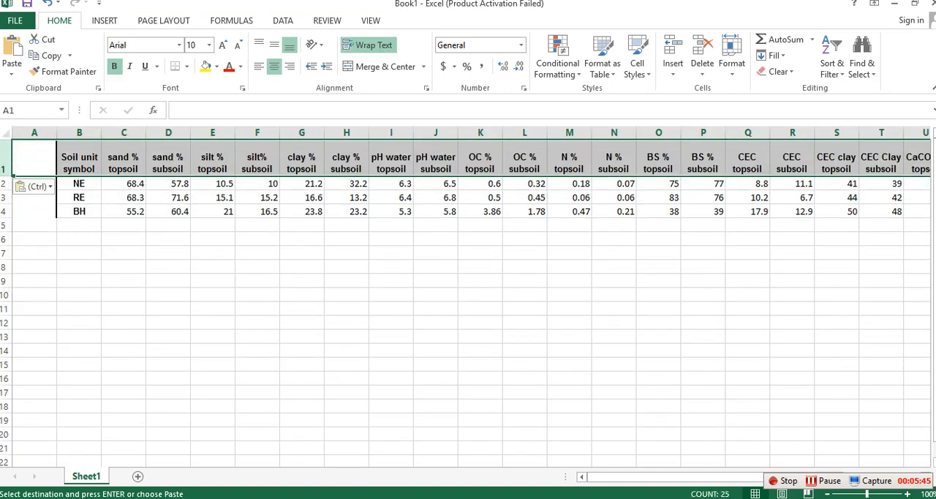
Step: Close the Generalized_SU_Info workbook, discarding the clipboard contents, and return to Book1
mouse_move(662, 498)
left_click(581, 447)
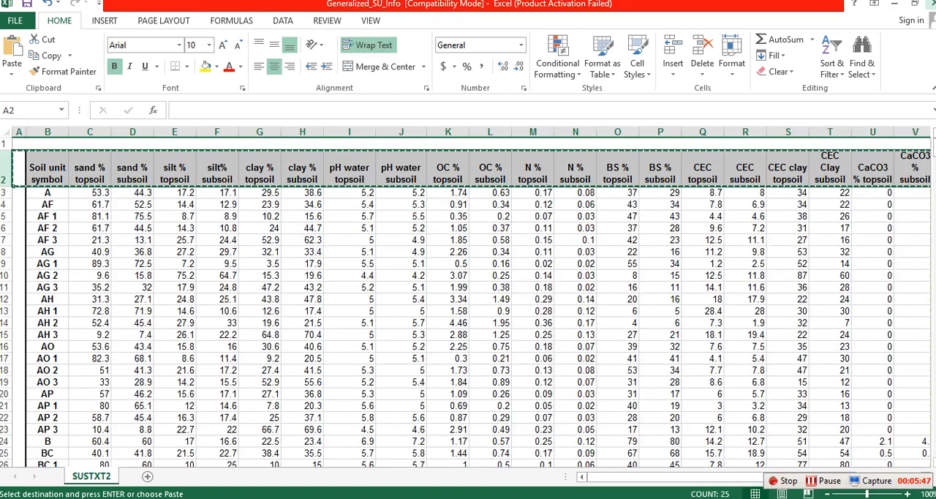
left_click(927, 3)
left_click(470, 272)
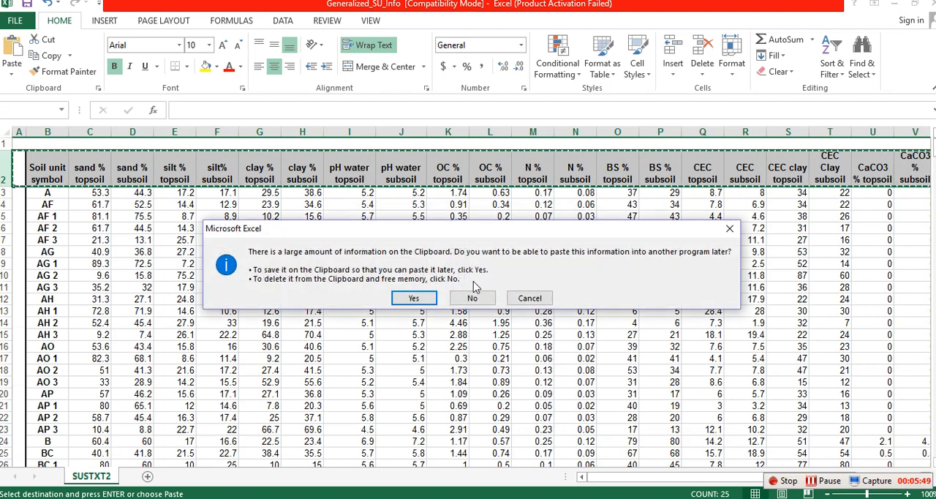
left_click(471, 300)
left_click(242, 279)
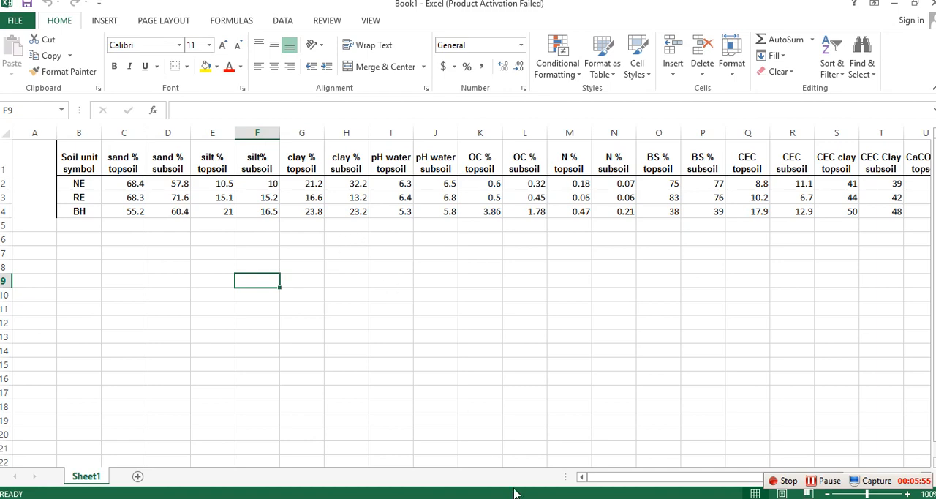
Step: Switch to K Factor.pdf in Adobe Reader and read the note on which soil layer the sand, clay, silt and organic carbon fractions represent
key("alt+Tab")
scroll(487, 326, "down", 4)
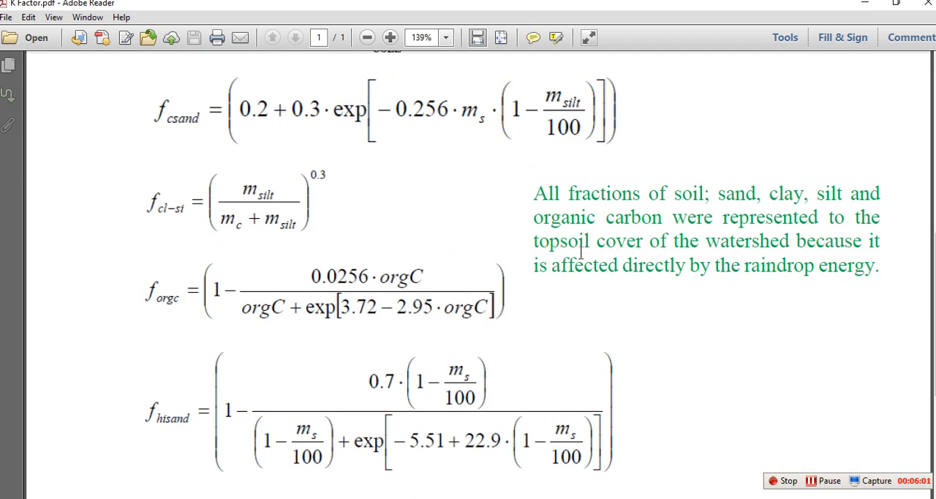
left_click_drag(535, 241, 627, 254)
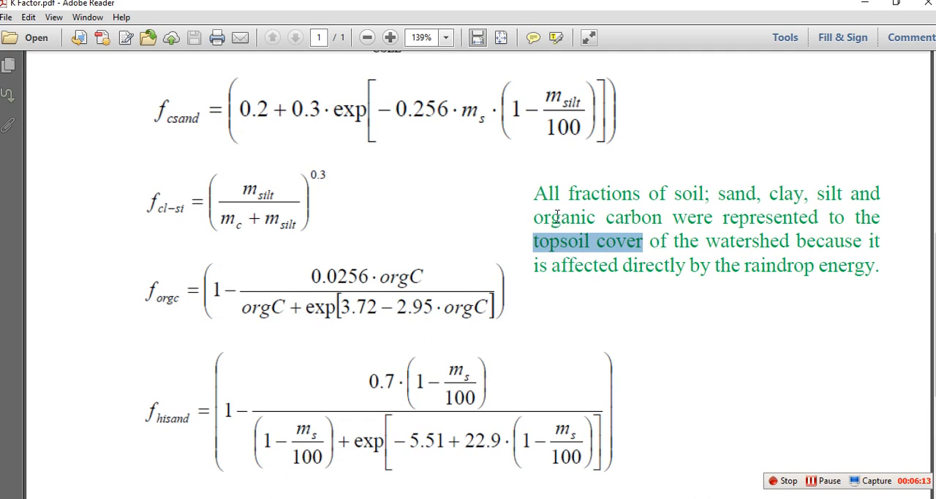
left_click_drag(537, 192, 610, 193)
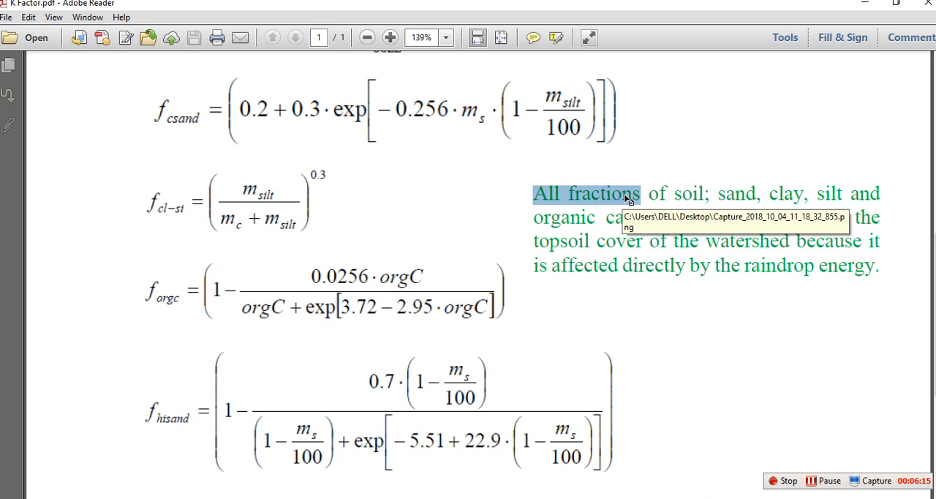
left_click_drag(517, 235, 610, 248)
left_click(690, 326)
left_click_drag(534, 243, 686, 264)
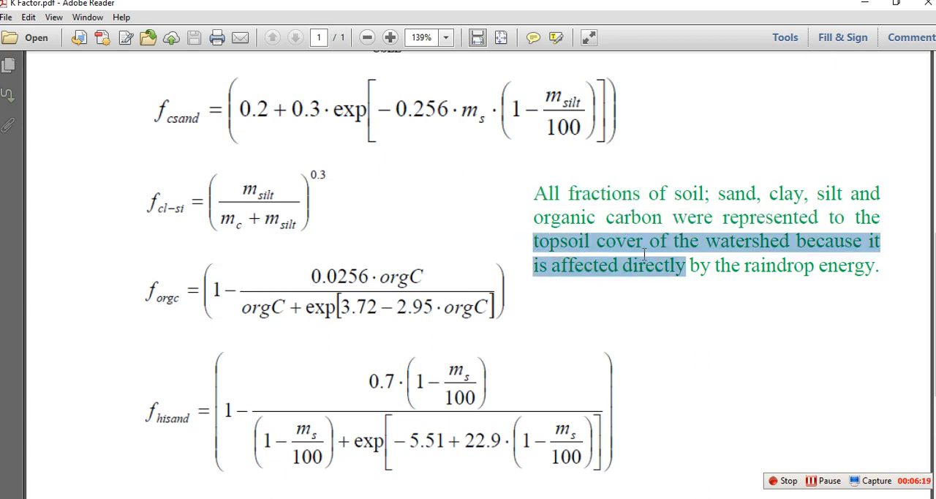
left_click(744, 367)
Step: Return to Book1 in Excel and compare the topsoil and subsoil sand column headers
left_click(866, 6)
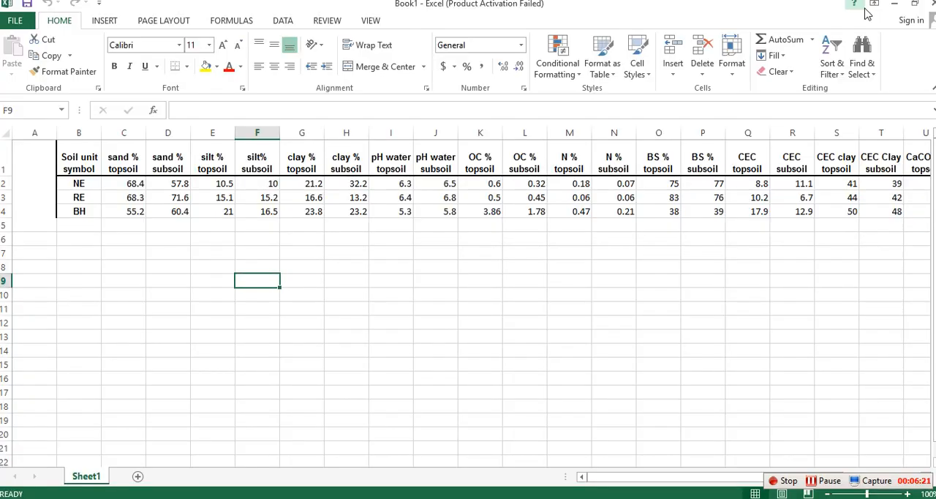
left_click(491, 278)
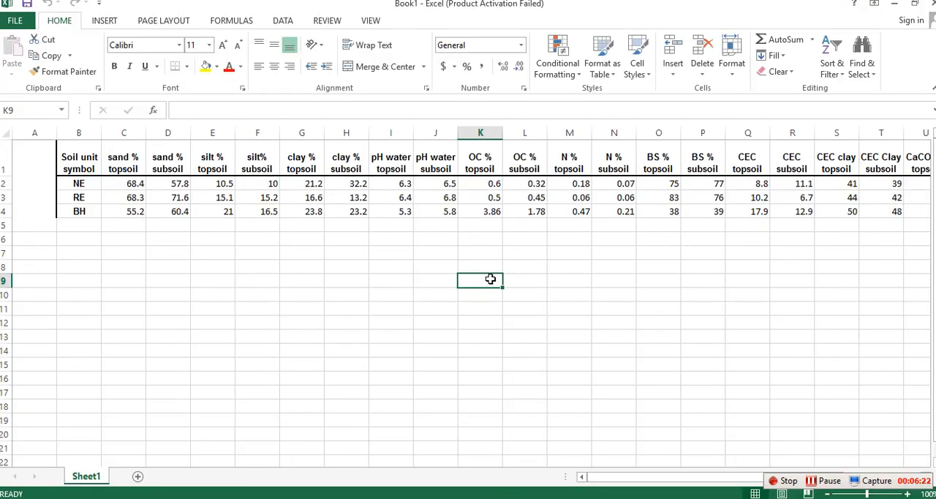
left_click(117, 167)
left_click(165, 169)
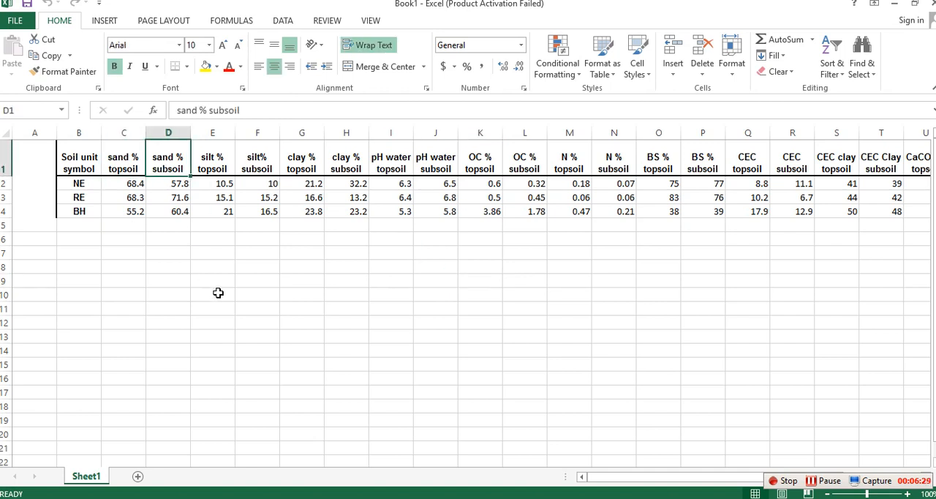
left_click_drag(196, 289, 193, 278)
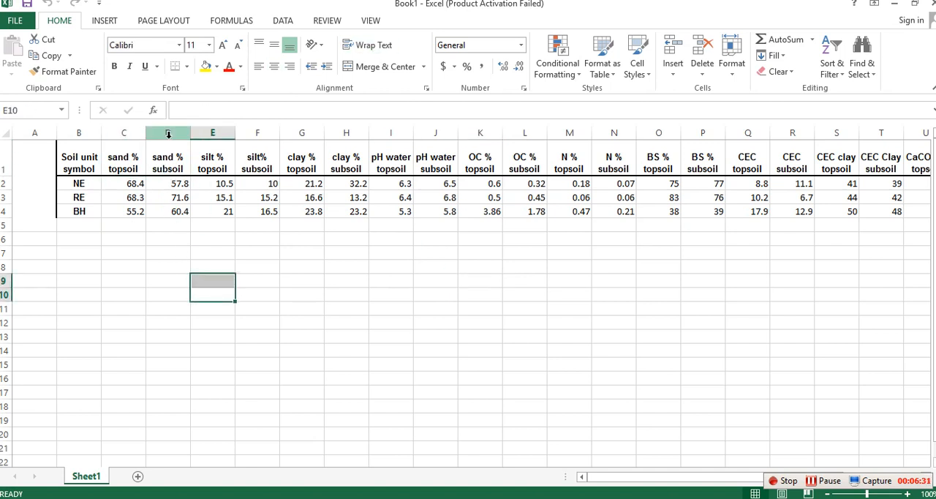
left_click(361, 294)
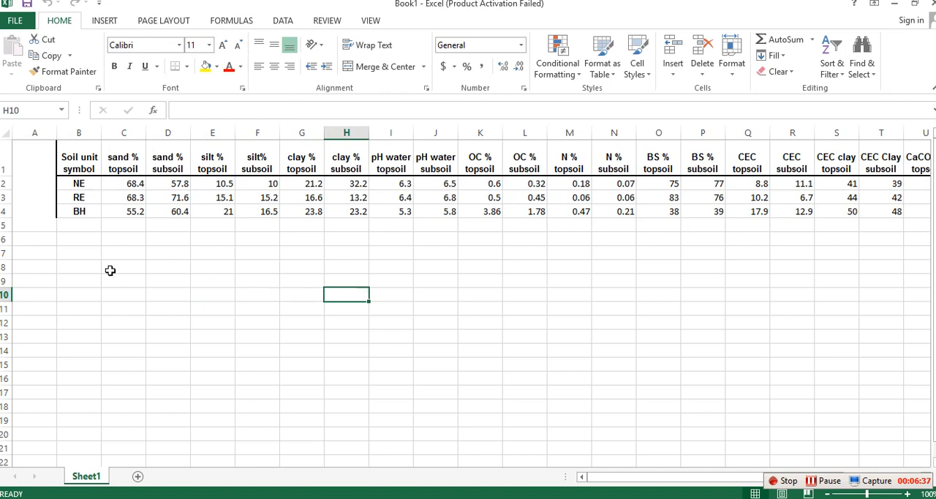
Step: Fill the topsoil columns for sand %, silt %, clay % and OC % with yellow, from the header through the BH row
left_click_drag(122, 169, 129, 212)
left_click(206, 66)
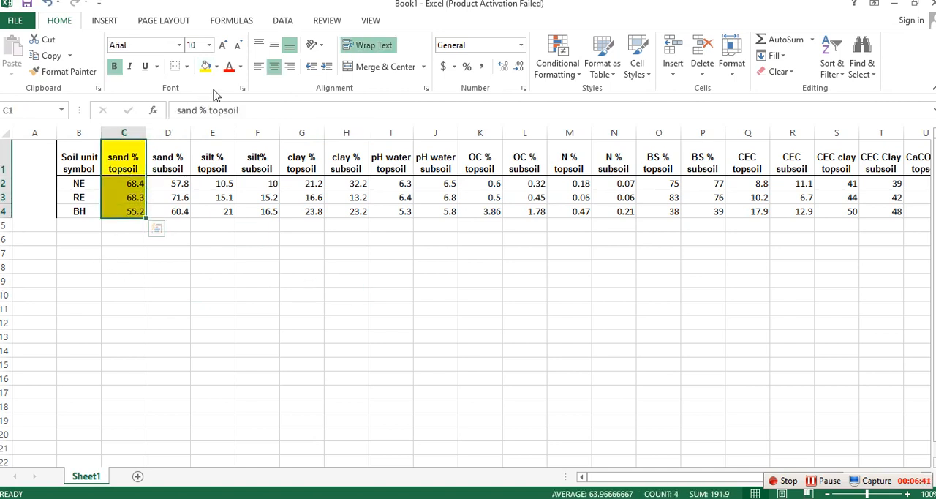
left_click_drag(216, 158, 218, 206)
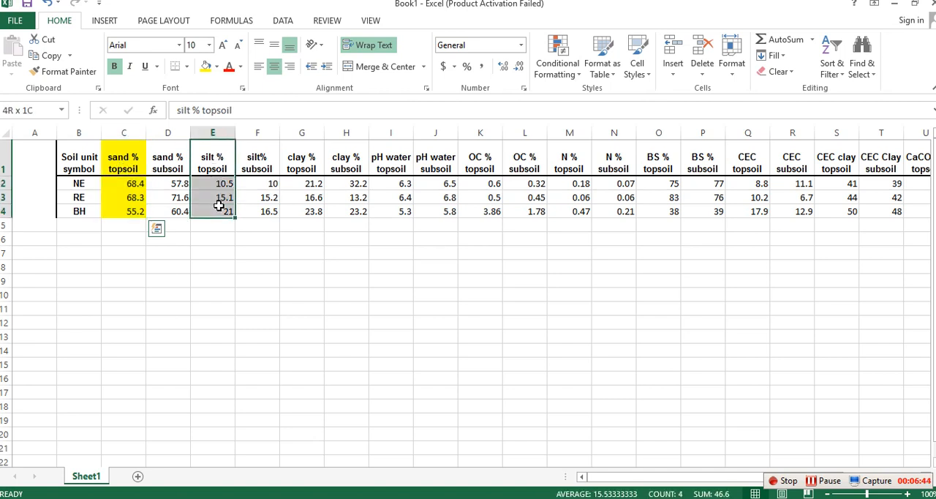
left_click(206, 67)
left_click_drag(304, 168, 309, 209)
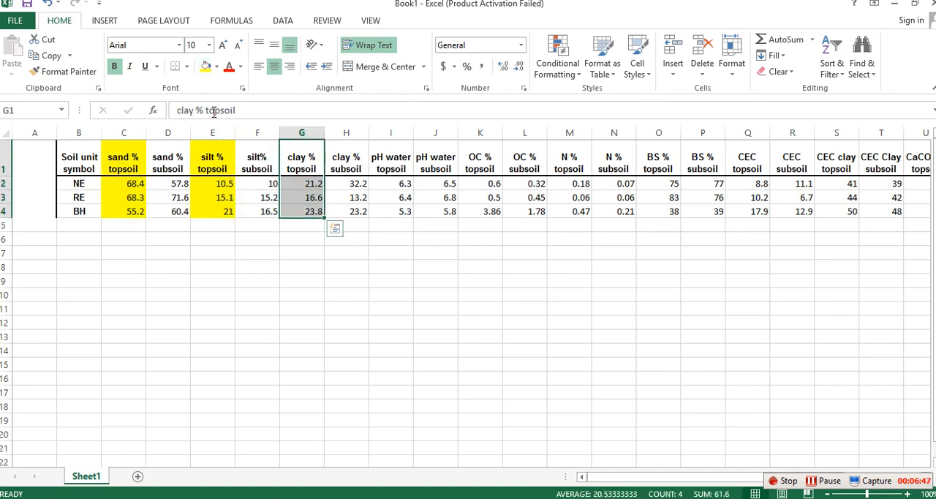
left_click(206, 67)
left_click_drag(485, 158, 490, 207)
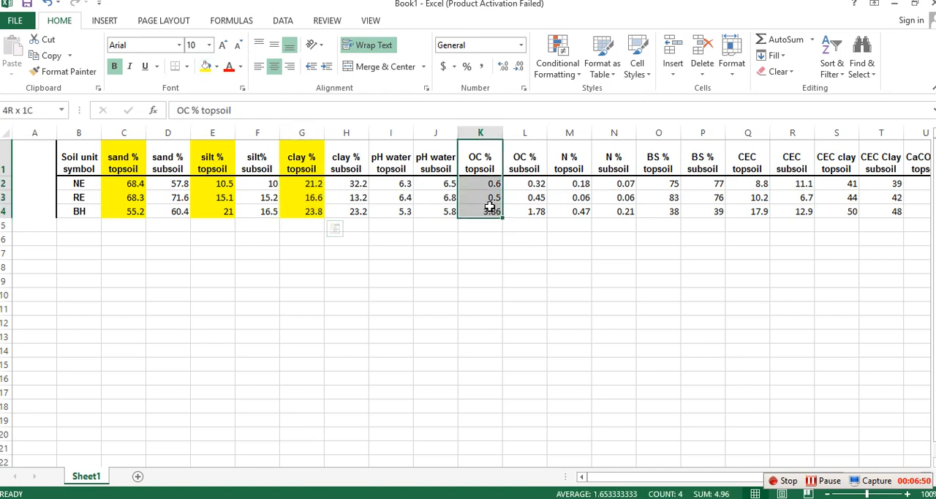
left_click(206, 67)
Step: Delete columns L through Z and columns H through J, removing the unneeded properties on both sides of OC % topsoil
left_click_drag(516, 129, 899, 185)
right_click(899, 185)
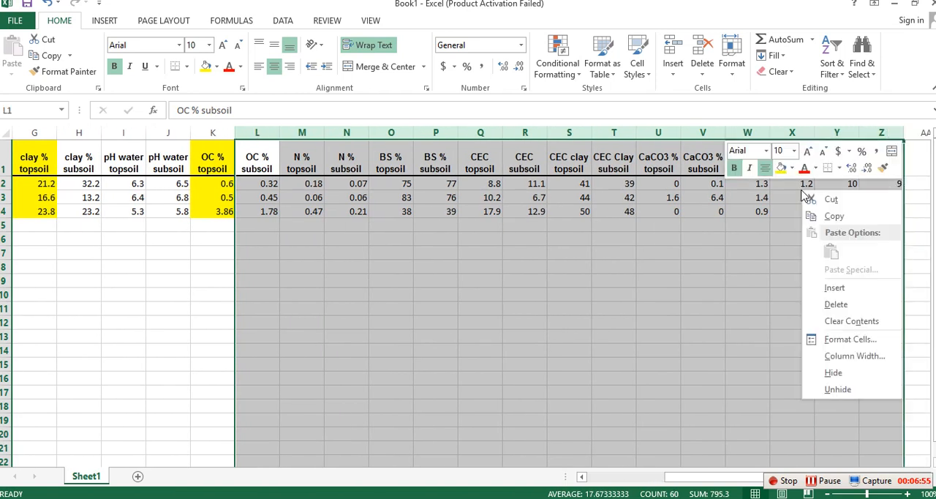
left_click(842, 317)
left_click_drag(89, 134, 172, 141)
right_click(171, 163)
left_click(207, 277)
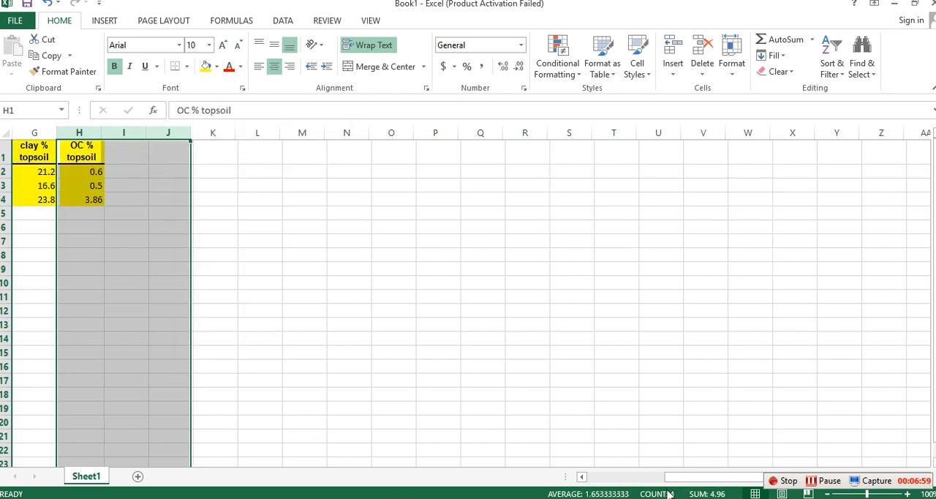
Step: Delete the silt % subsoil and sand % subsoil columns from the Book1 table
left_click_drag(666, 477, 549, 458)
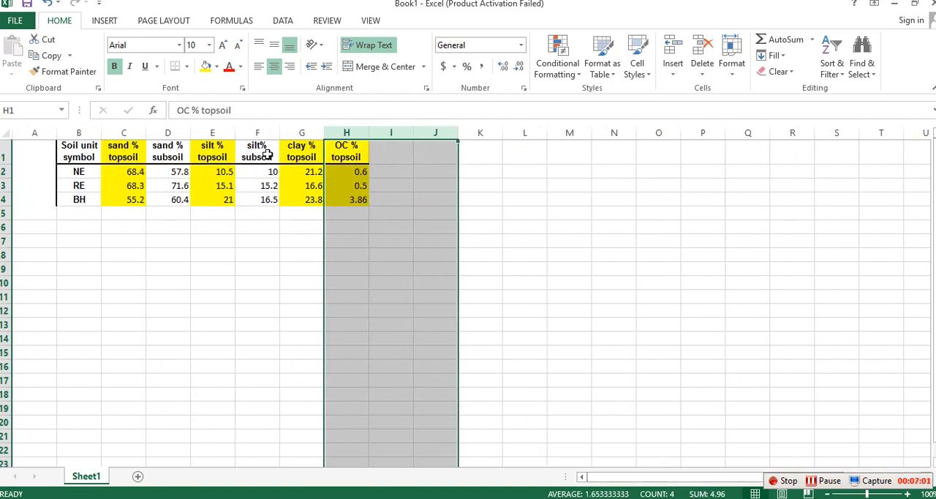
left_click(256, 133)
right_click(262, 139)
left_click(296, 251)
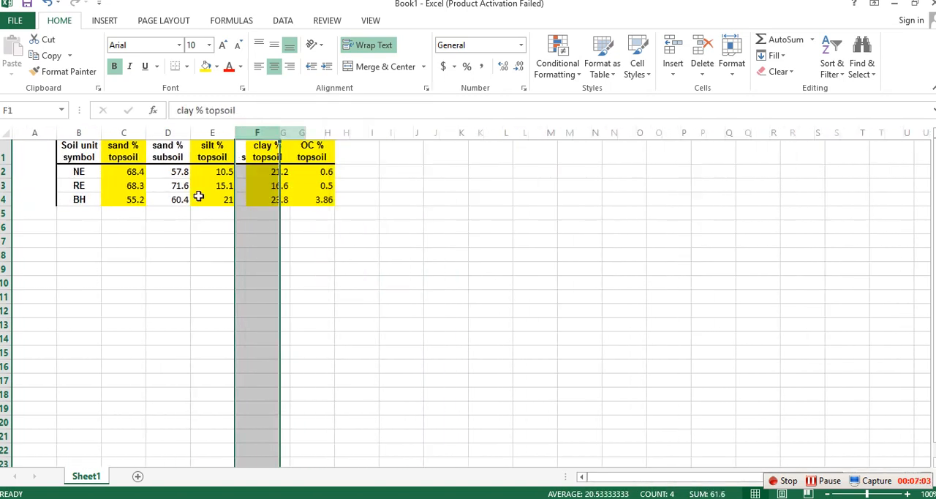
left_click(169, 133)
right_click(173, 138)
left_click(206, 251)
left_click(390, 297)
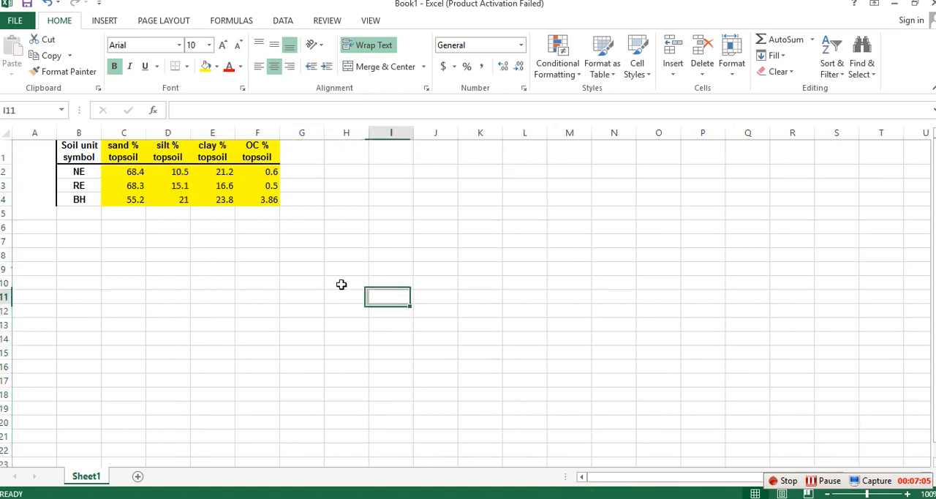
left_click(127, 152)
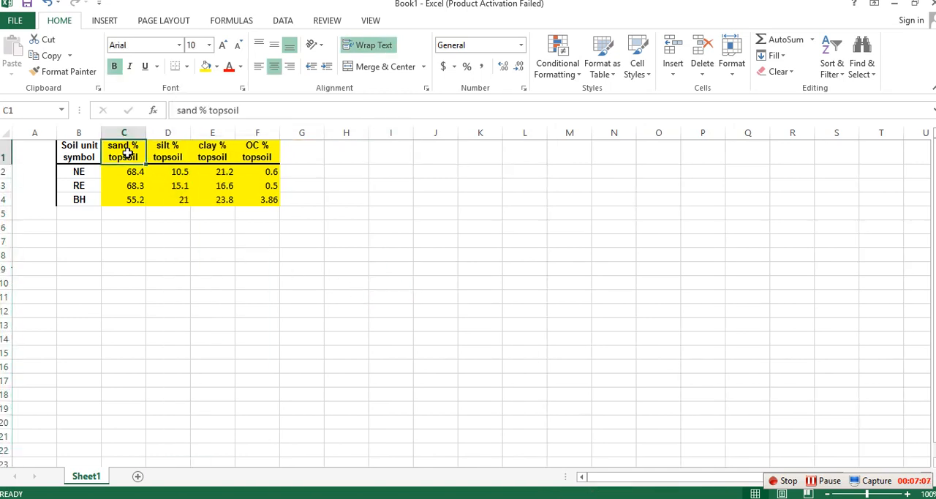
left_click(168, 155)
left_click(223, 153)
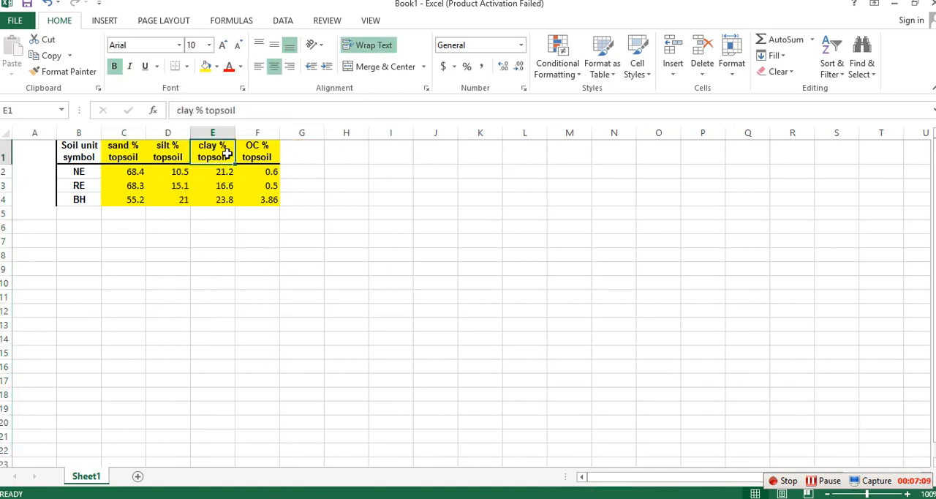
left_click(252, 150)
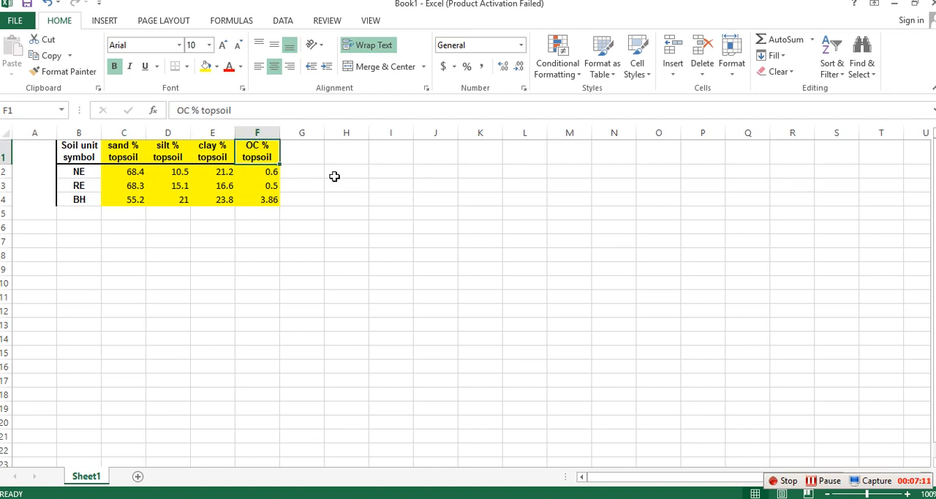
Step: Switch to K Factor.pdf in Adobe Reader and review the highlighted variable definitions together with the factor equations
left_click(395, 211)
key("alt+Tab")
left_click_drag(670, 401, 135, 260)
scroll(394, 212, "up", 5)
scroll(393, 212, "up", 3)
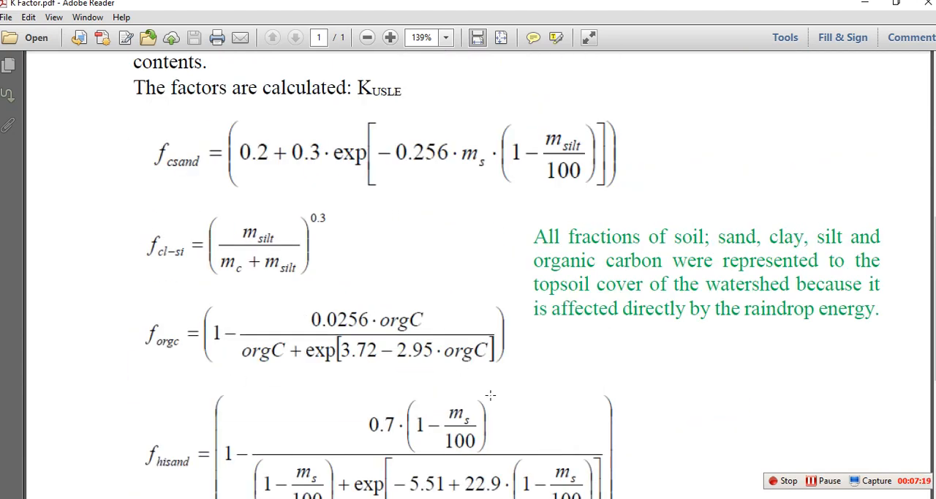
scroll(490, 395, "up", 3)
left_click(866, 4)
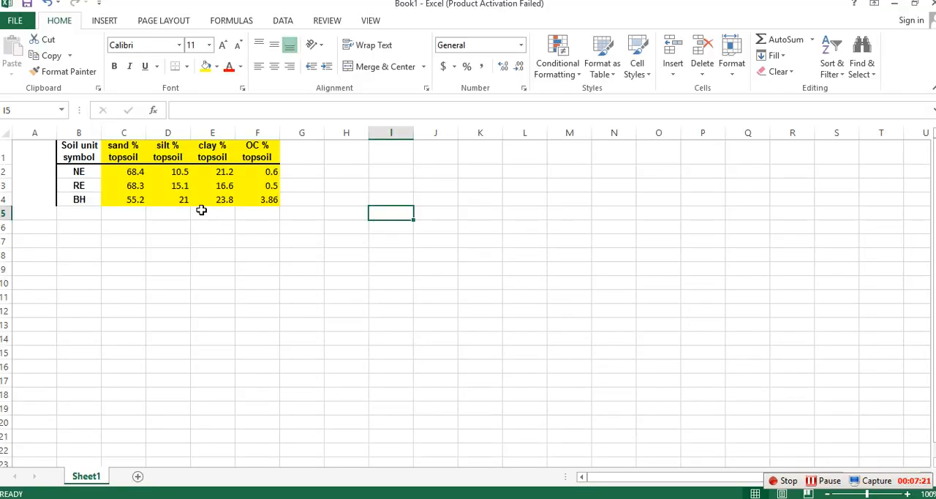
Step: Arrange the Book1 window and the K Factor.pdf window in Adobe Reader side by side so table and equations show together
left_click(264, 340)
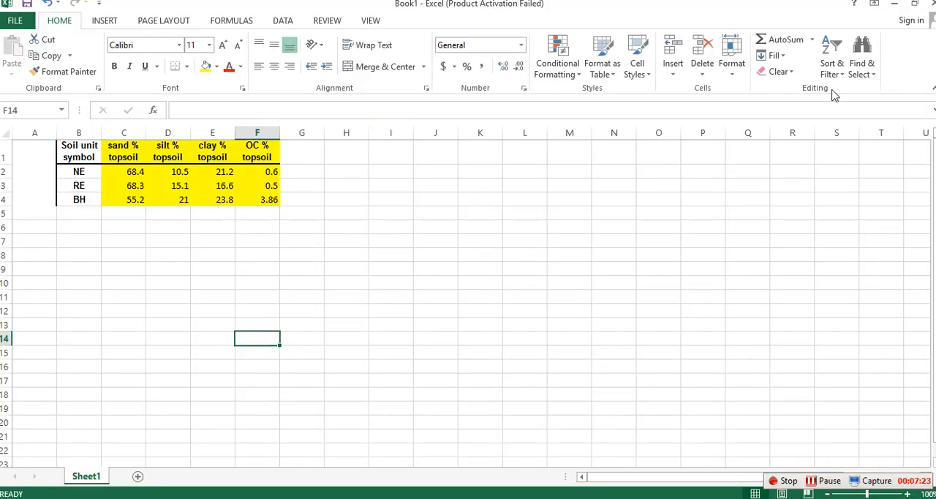
left_click(914, 4)
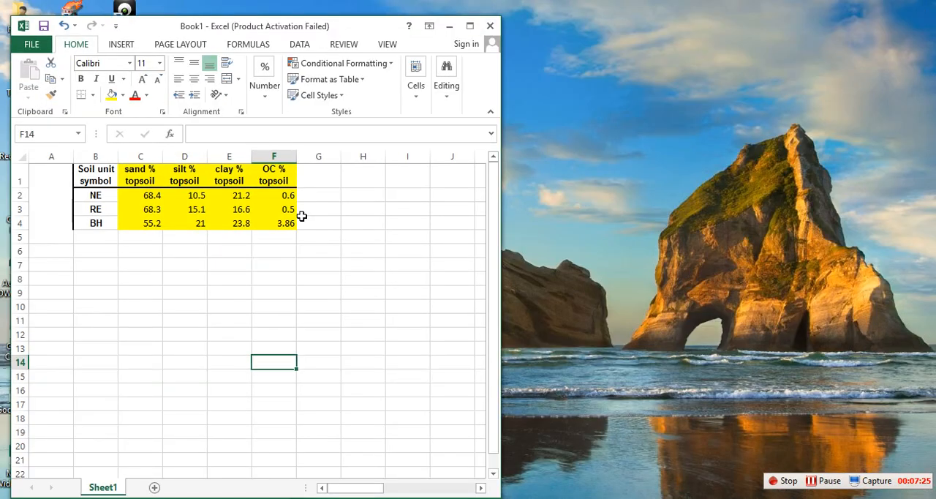
left_click(647, 497)
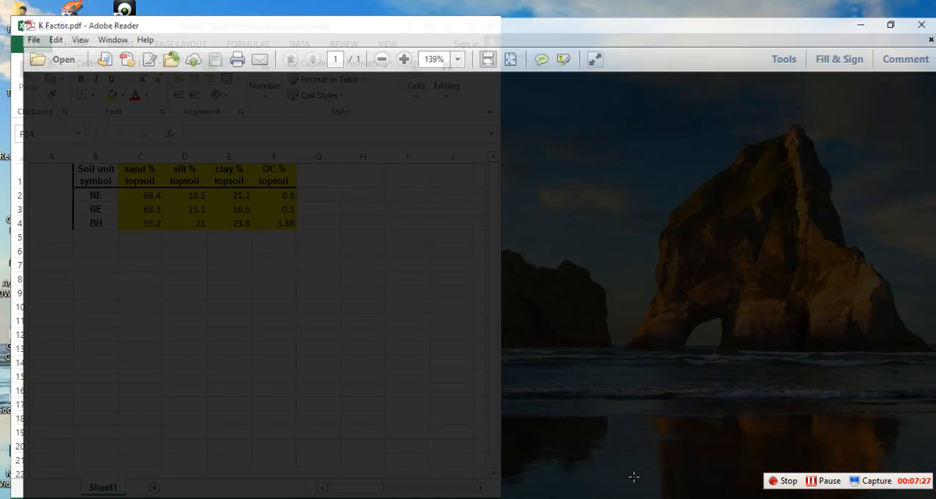
left_click(895, 8)
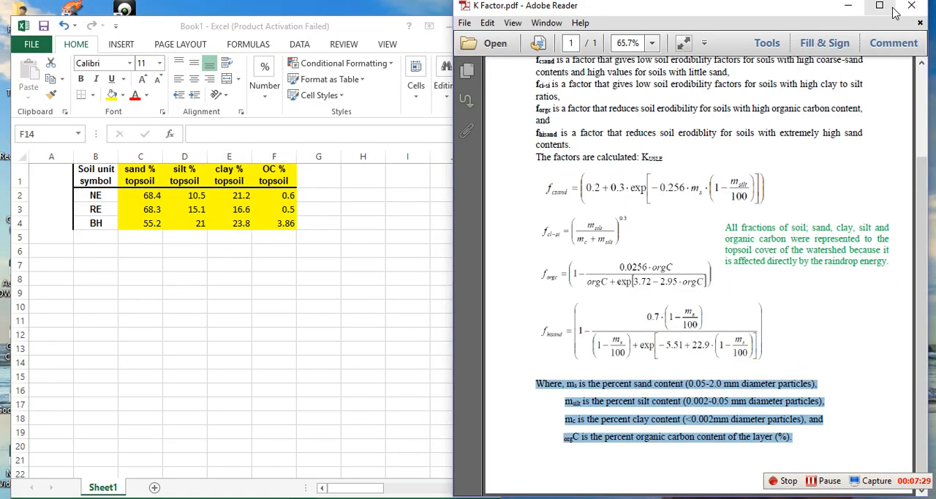
Step: Add the column headers fcsand, fcl_si, forgc and fhisand in cells G1 through J1
left_click(318, 178)
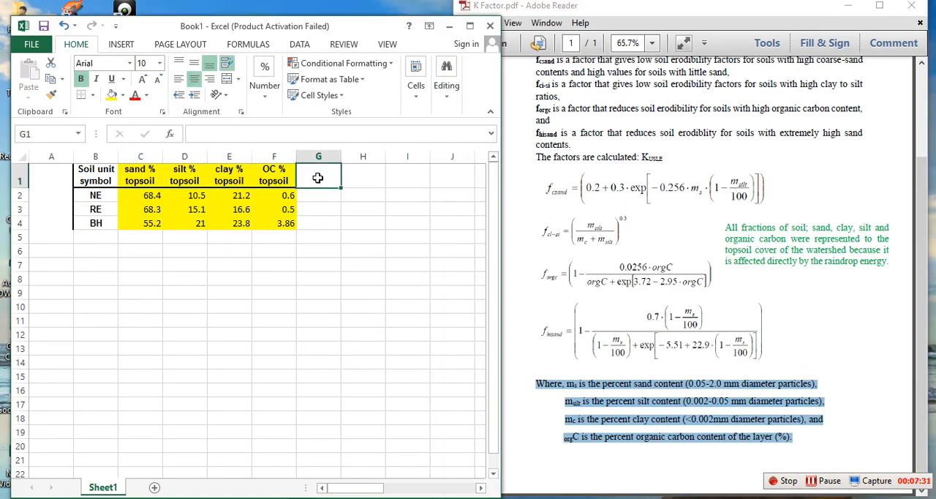
type("fc")
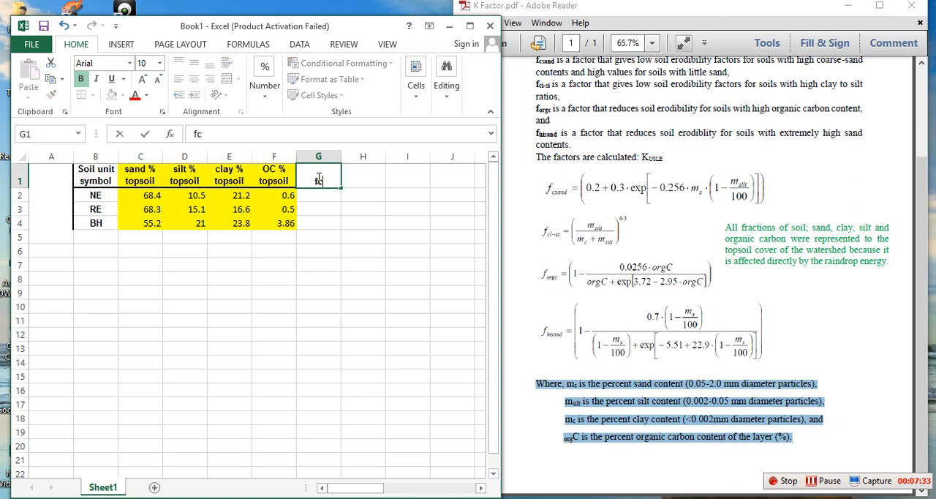
type("sand")
left_click(370, 177)
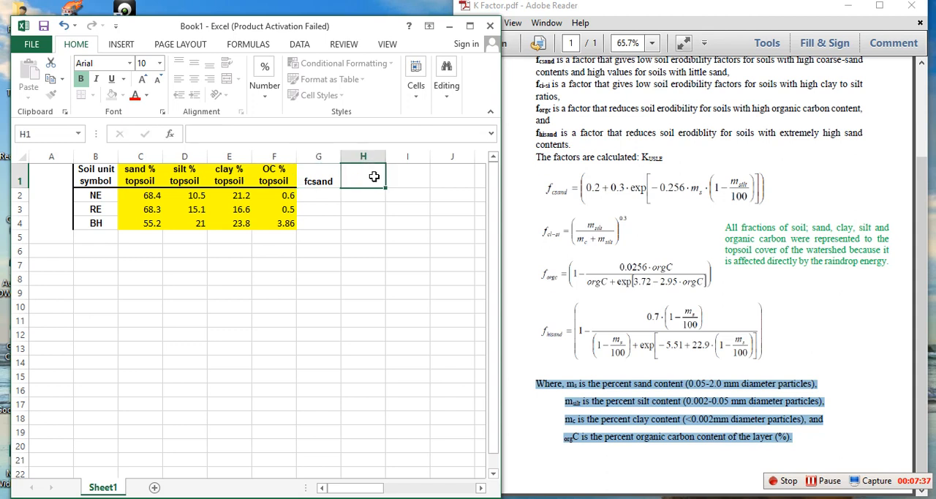
type("fcl_si")
left_click(419, 180)
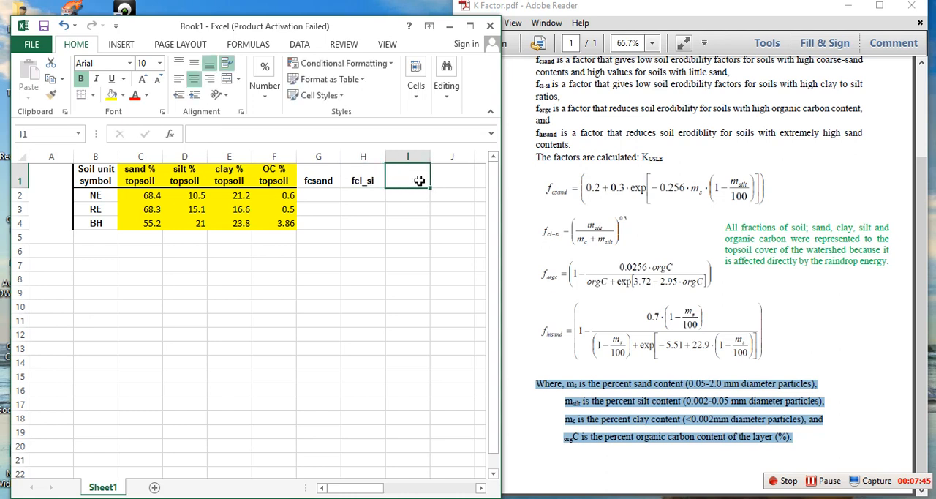
type("forgc")
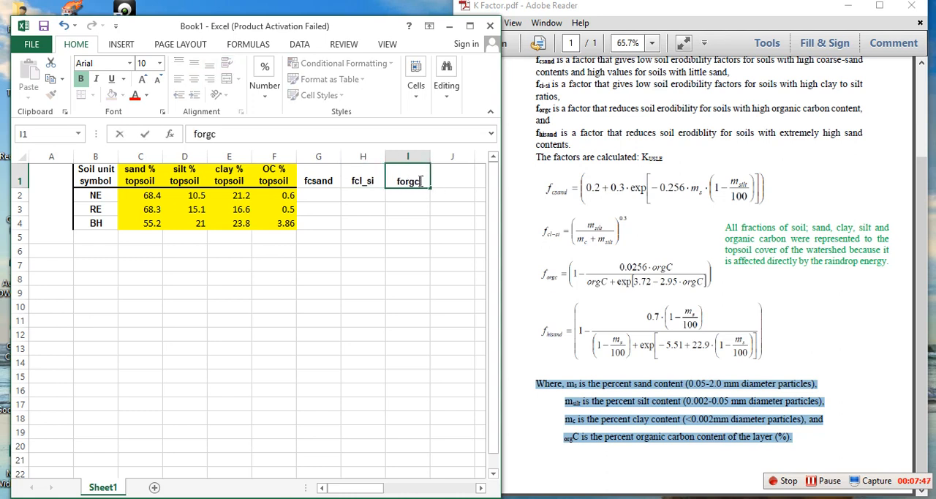
left_click(458, 178)
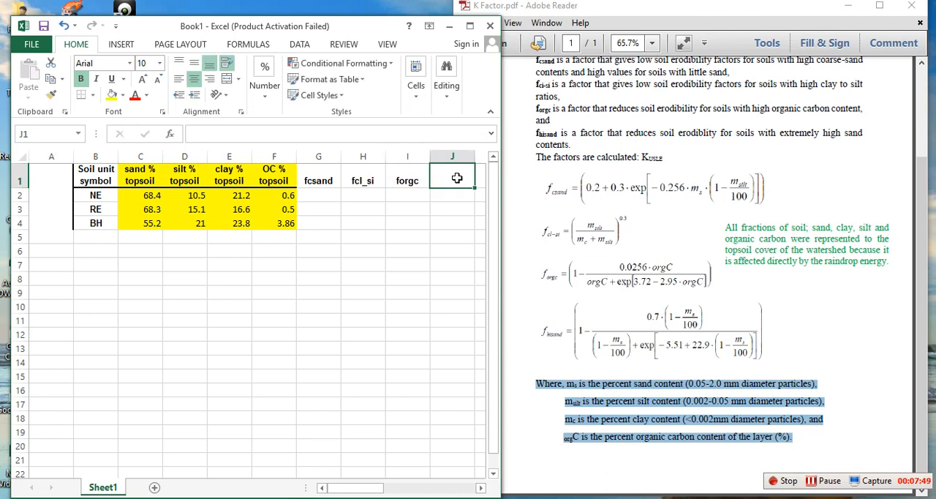
type("fhisand")
left_click(433, 253)
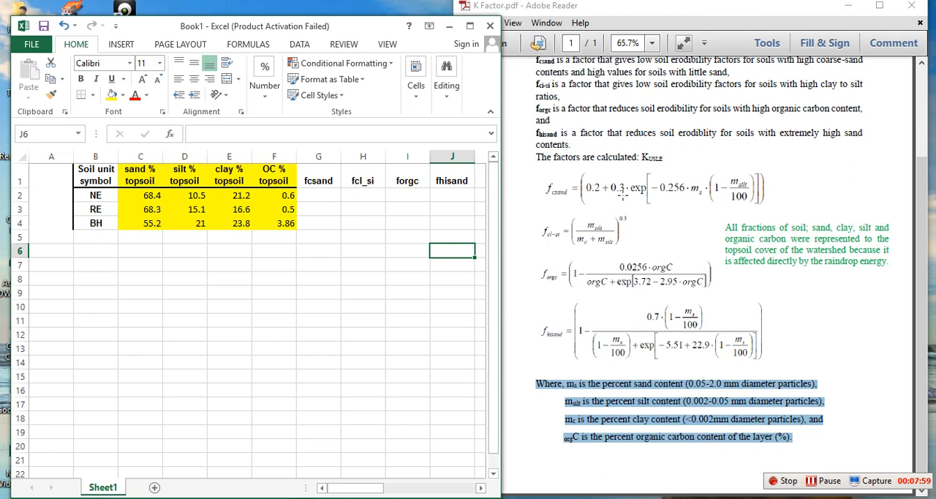
Step: Following the PDF's fcsand equation, begin the NE formula in G2 with =(0.2+0.3*EXP(-0.256*C2
left_click(654, 193)
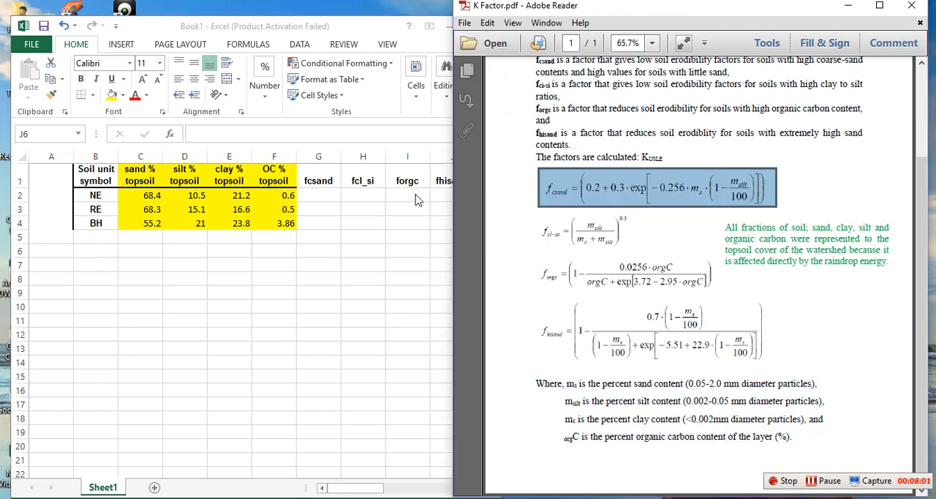
left_click(627, 188)
left_click(314, 197)
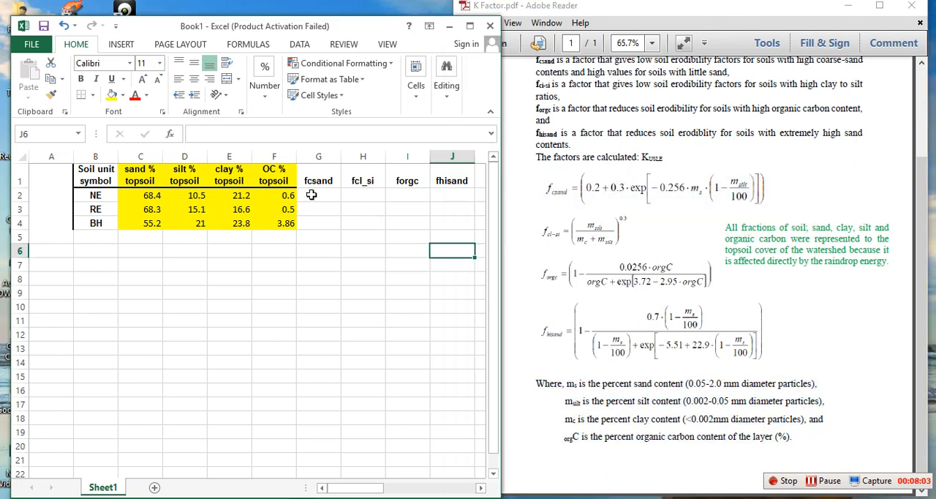
type("=")
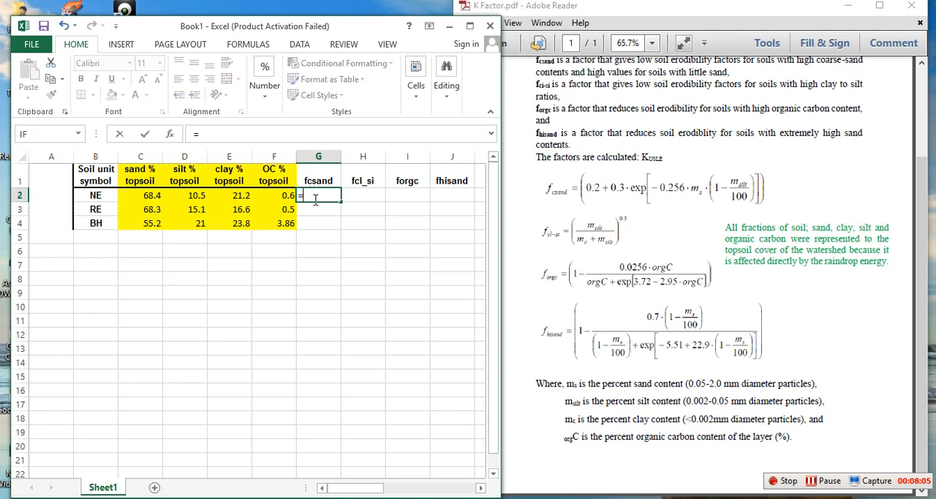
type("(0.2+0.3*")
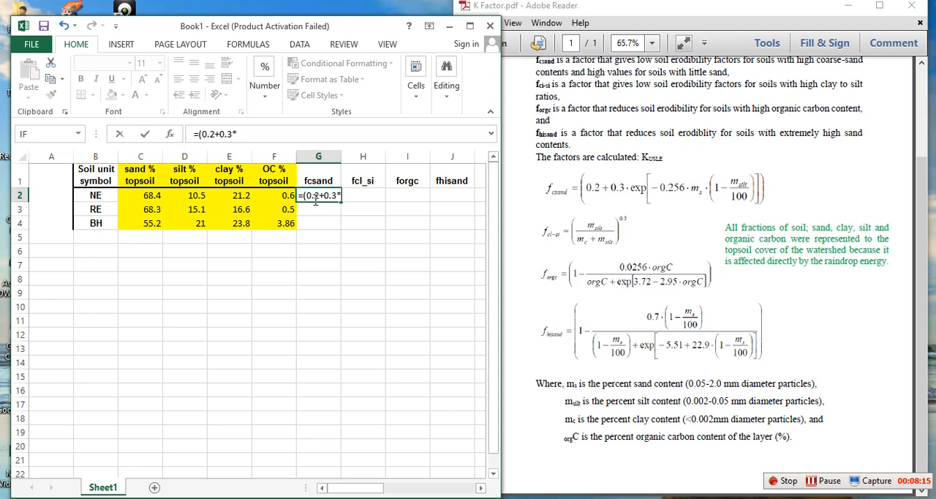
type("ex")
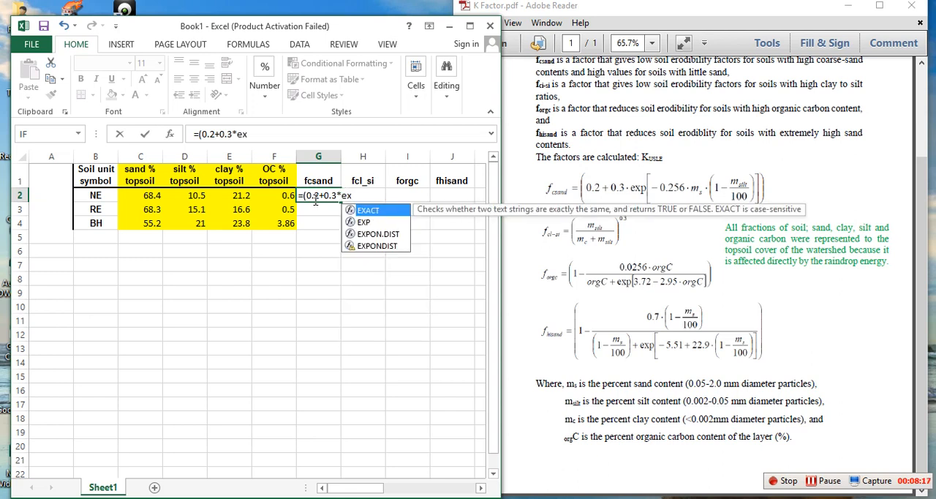
type("p")
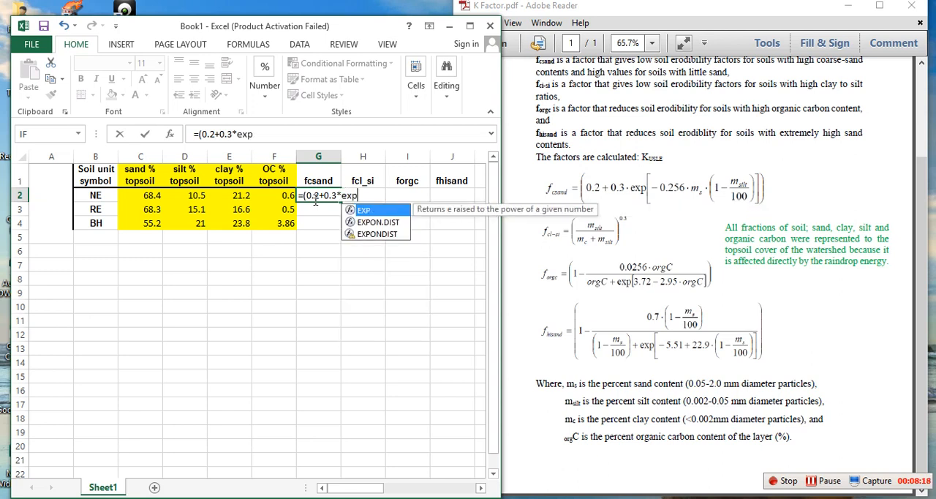
double_click(370, 216)
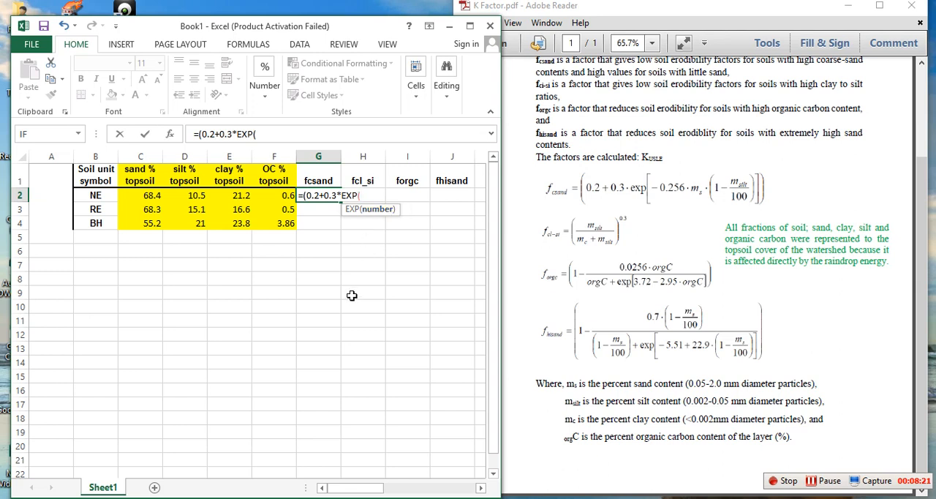
type("-0.256*")
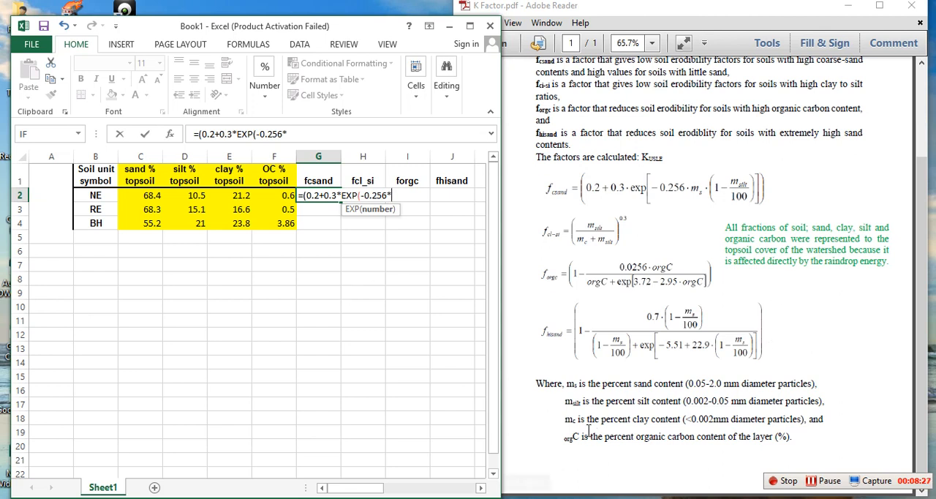
left_click(144, 195)
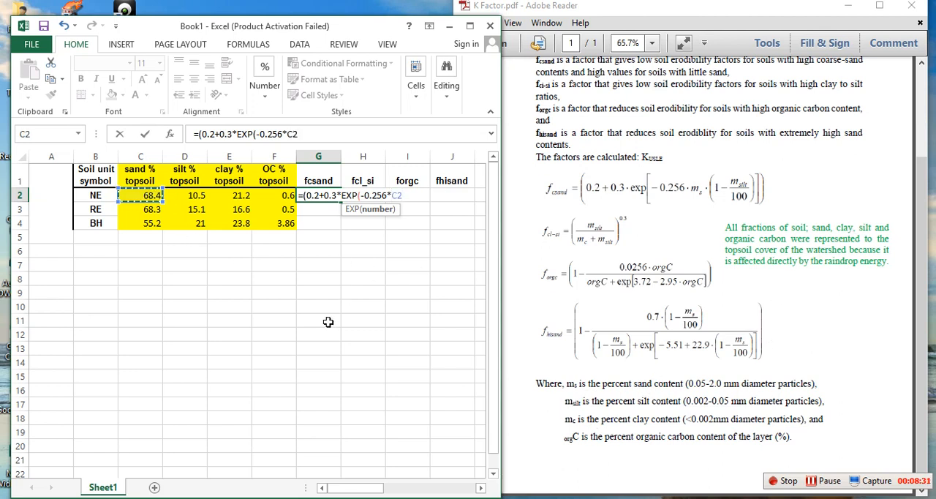
Step: Complete the G2 formula with the silt term *(1-D2/100))) and enter it
type("*(1-")
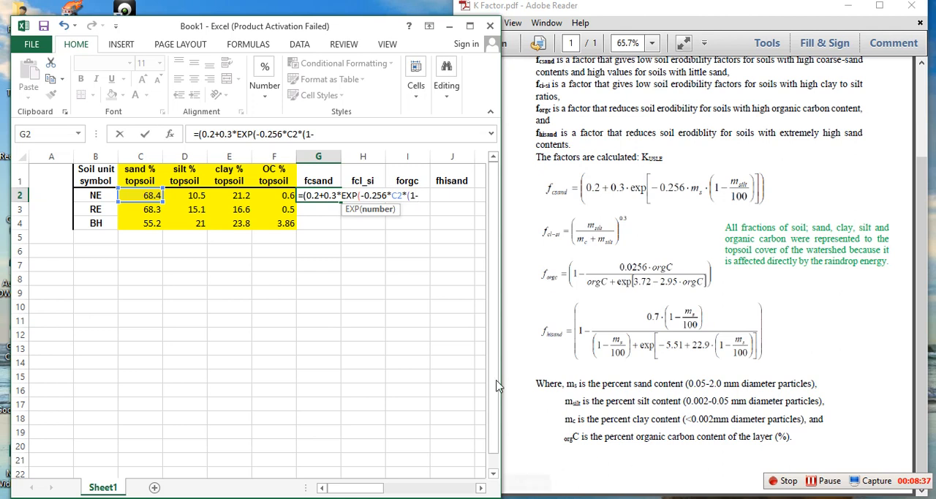
left_click(188, 195)
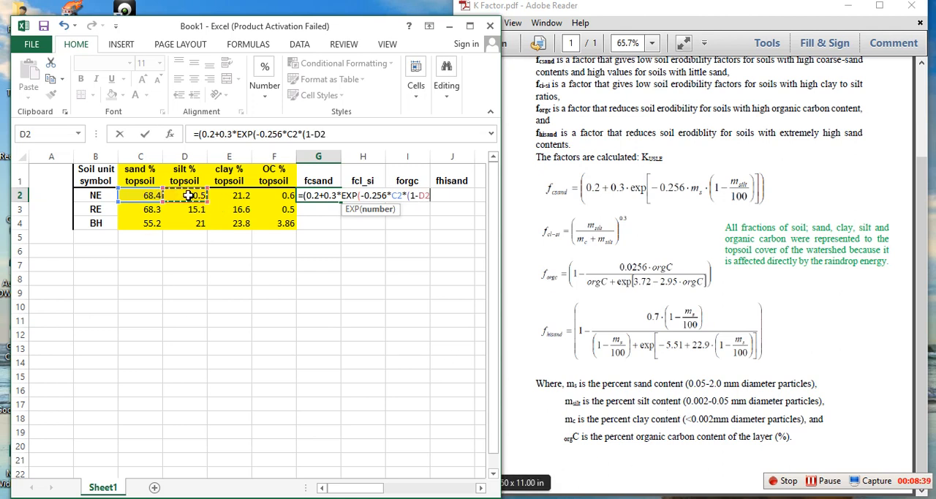
type("/100)")
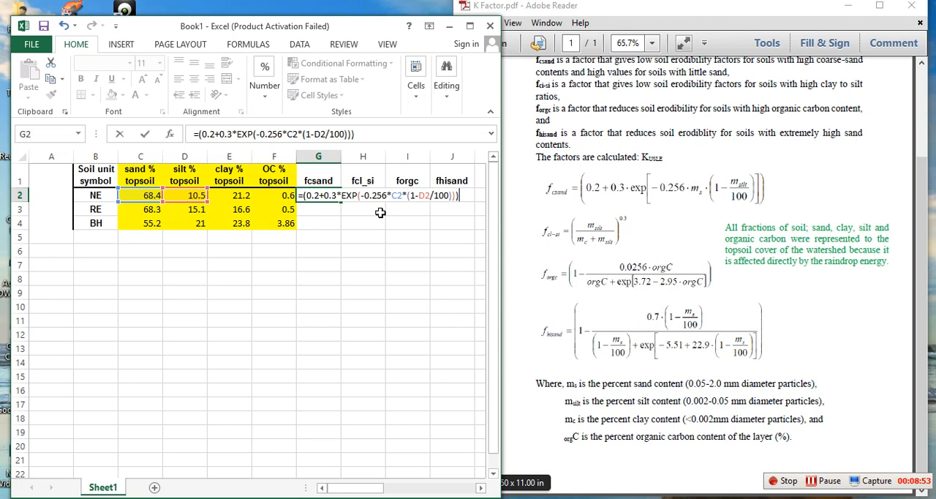
key("Return")
Step: Fill the fcsand formula from G2 down through the RE and BH rows to G4
left_click(319, 195)
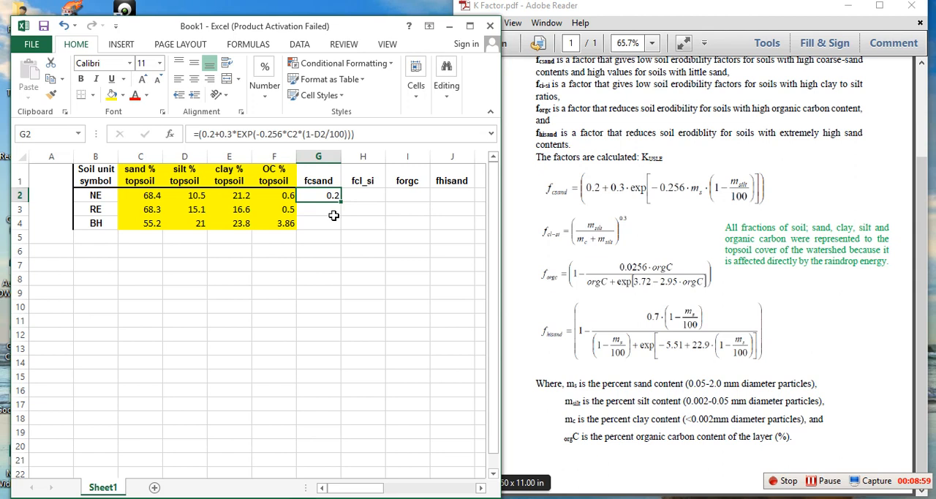
left_click_drag(342, 203, 341, 224)
left_click(381, 219)
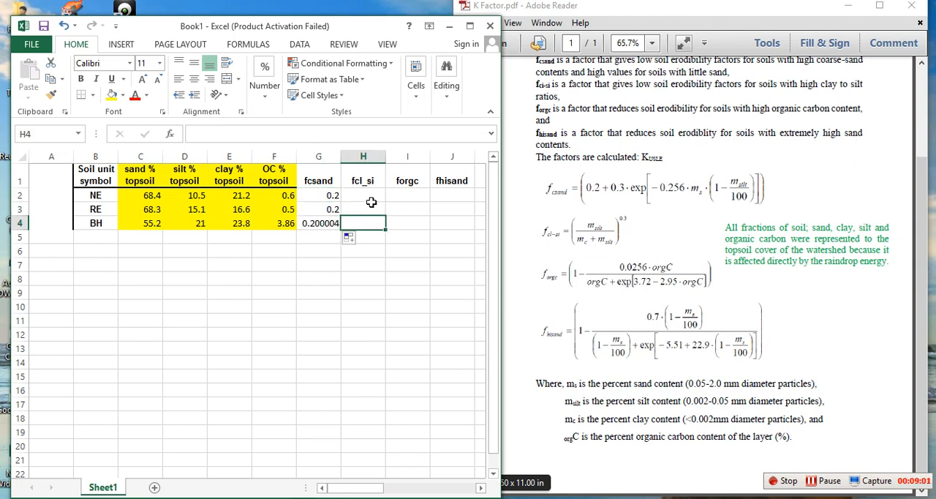
Step: Following the PDF's fcl-si equation, build the NE formula in H2 as =D2/E2+D2 from the silt and clay cells
left_click(368, 197)
type("=")
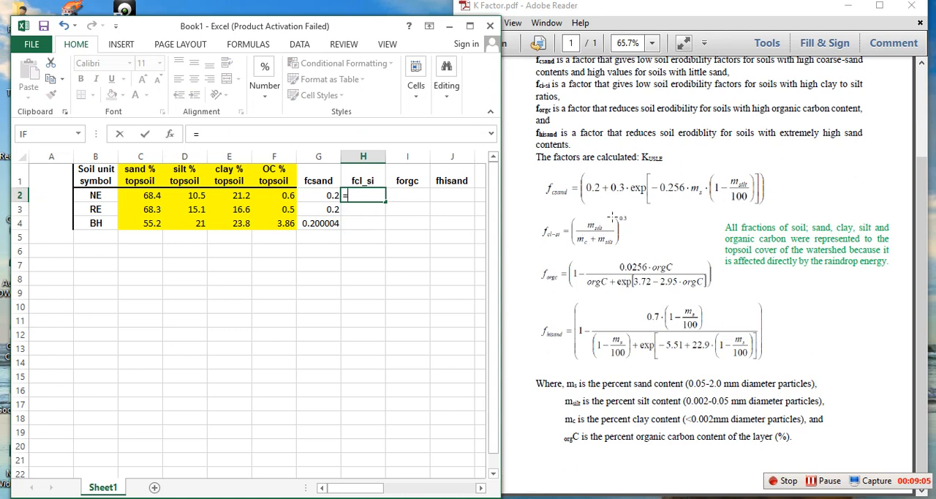
left_click(611, 231)
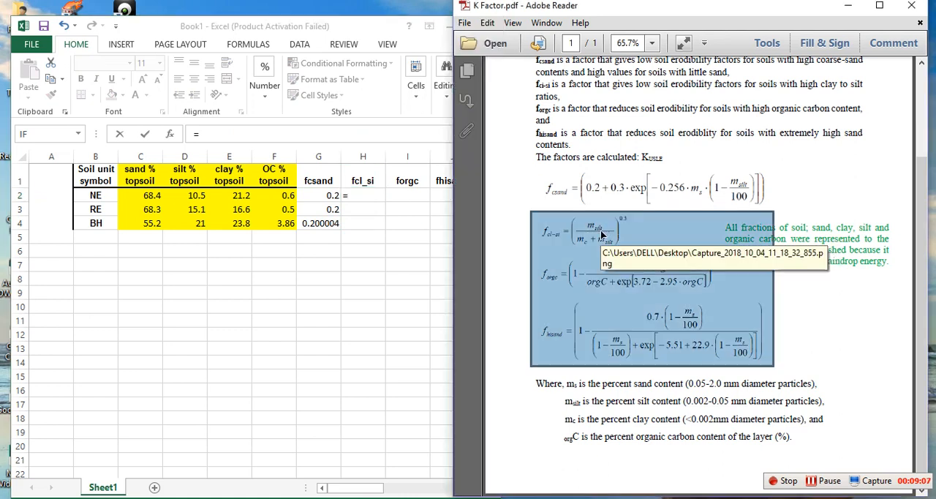
left_click(357, 196)
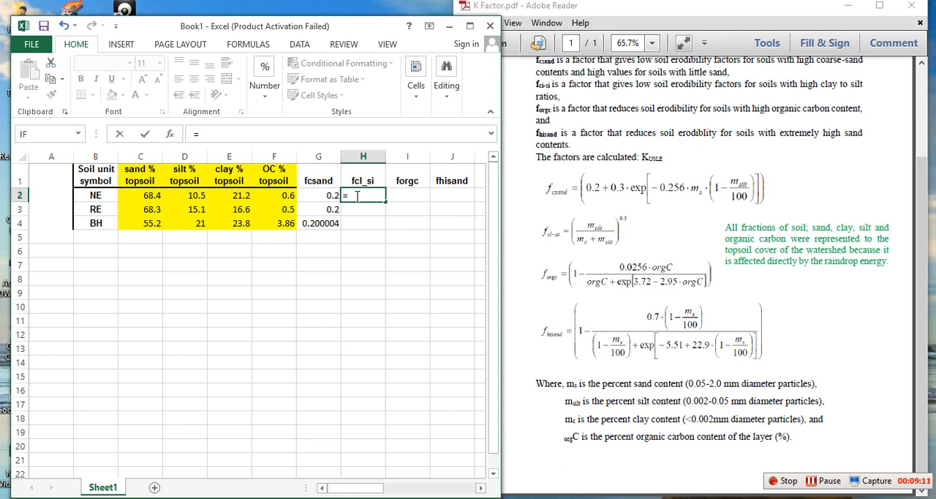
left_click(186, 195)
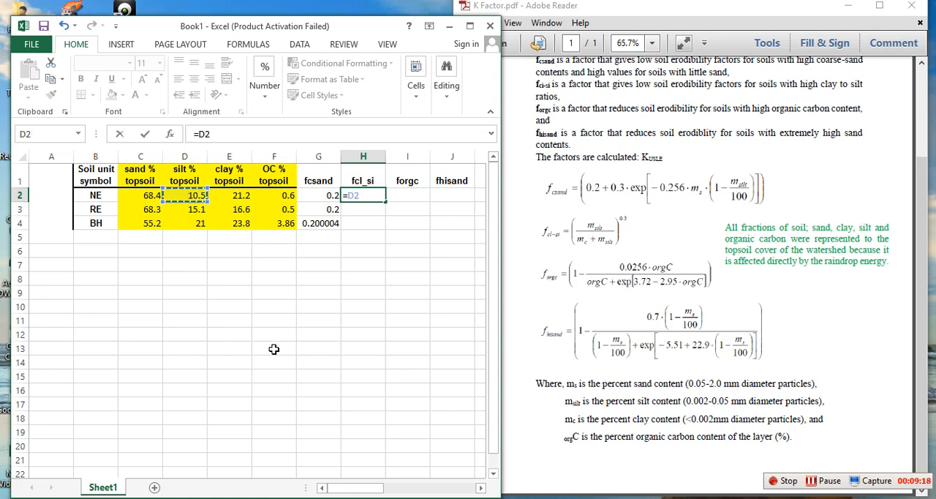
type("/")
left_click(242, 196)
type("+")
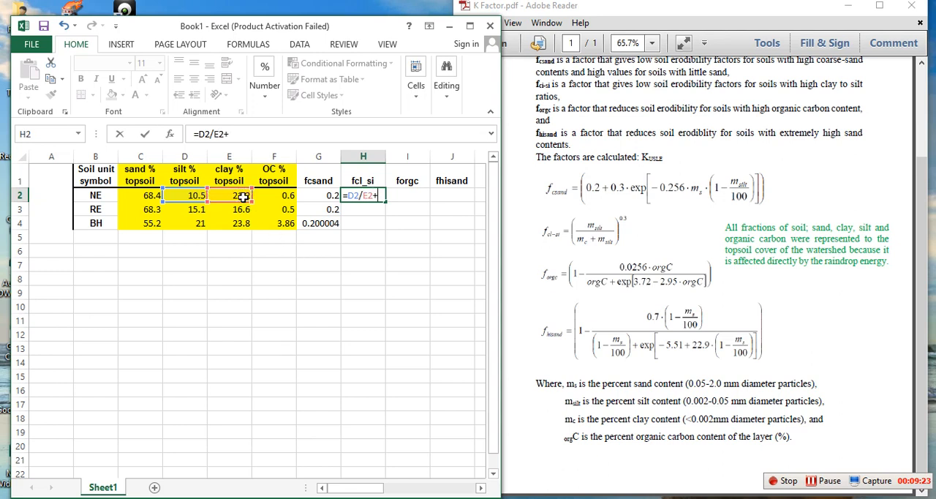
left_click(181, 195)
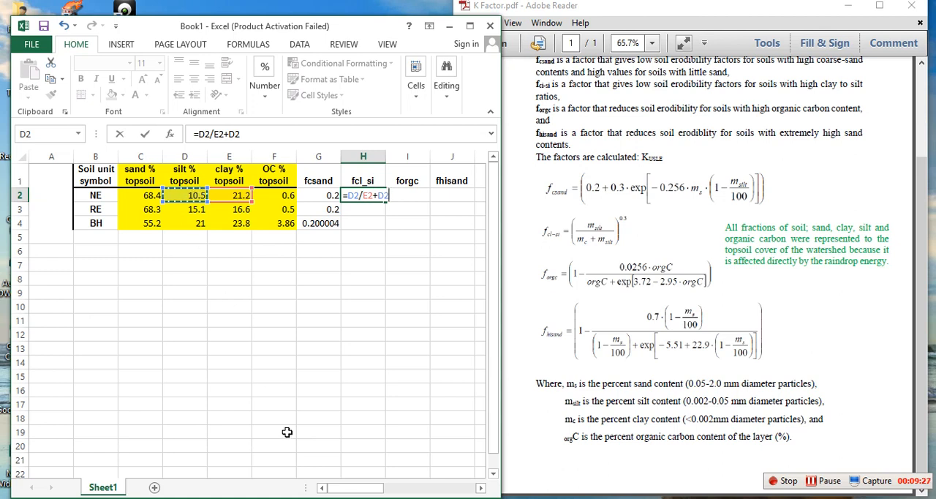
Step: Complete the NE fcl_si formula in H2 as =(D2/(E2+D2))^0.3 and enter it
left_click(367, 198)
type("(")
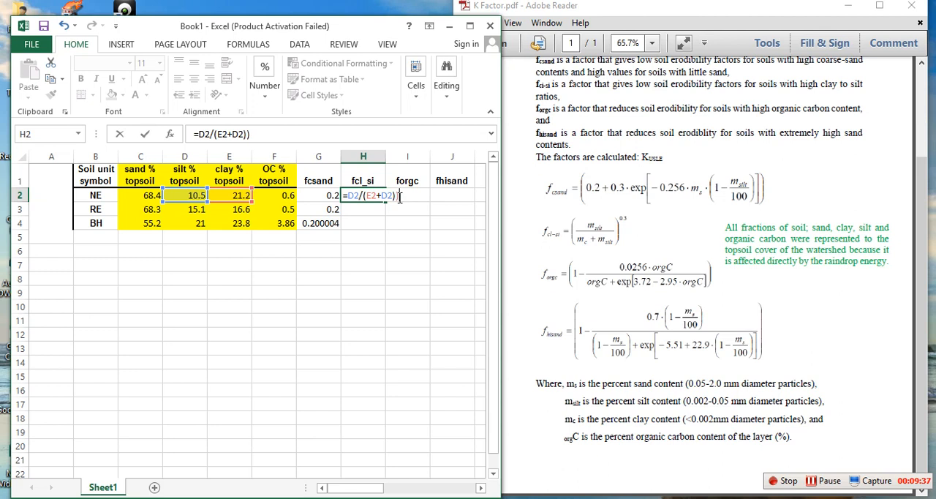
type("(")
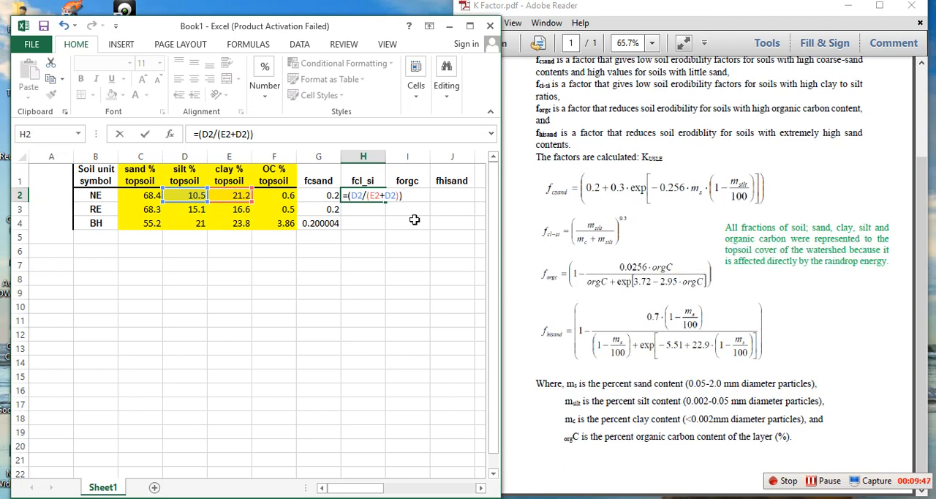
type("^0.3")
key("Return")
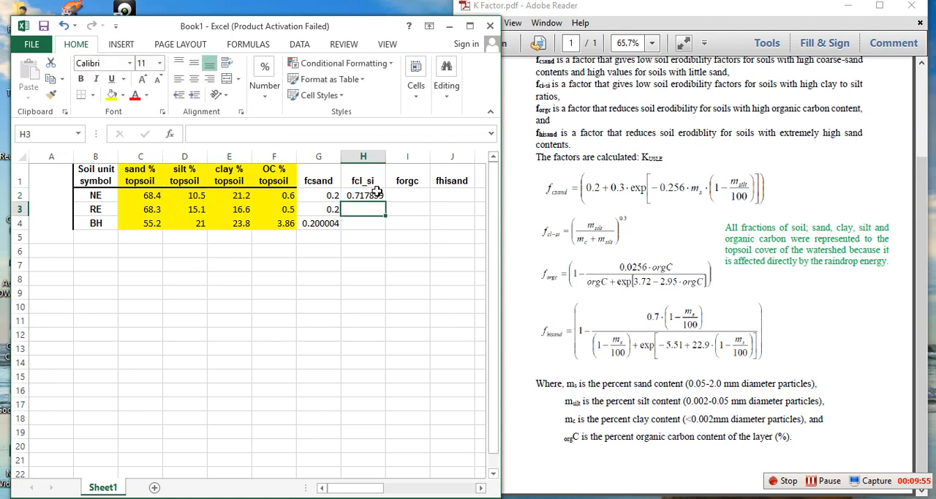
Step: Fill the fcl_si formula from H2 down through the RE and BH rows to H4
left_click(377, 192)
double_click(385, 201)
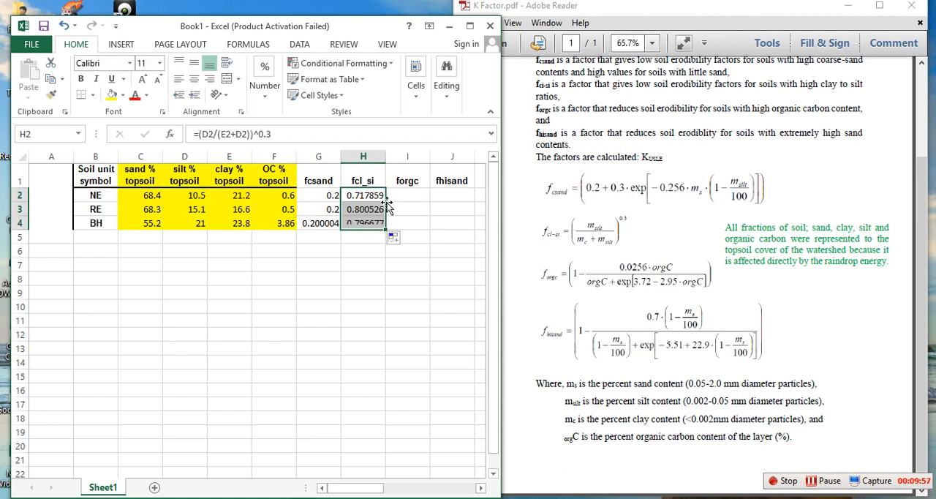
left_click(425, 269)
Step: Following the PDF's forgc equation, begin the NE formula in I2 with =(1-0.0256*F2
left_click(405, 197)
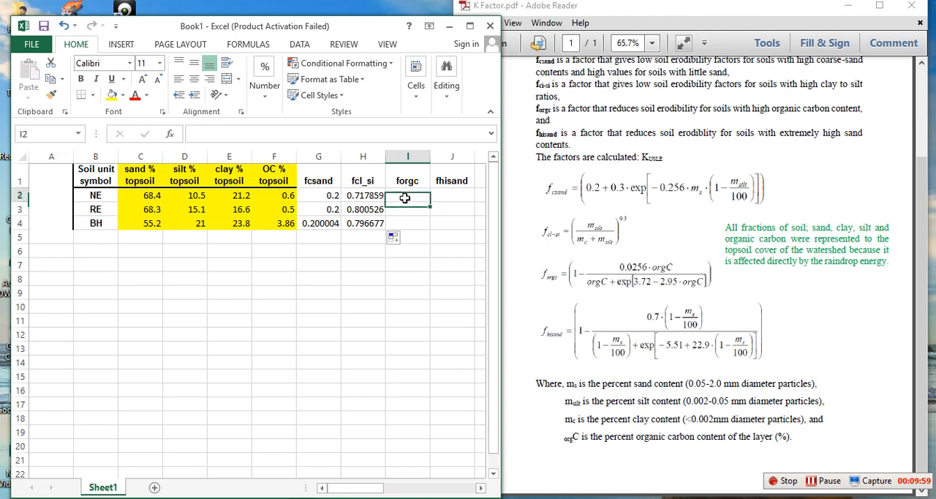
type("=")
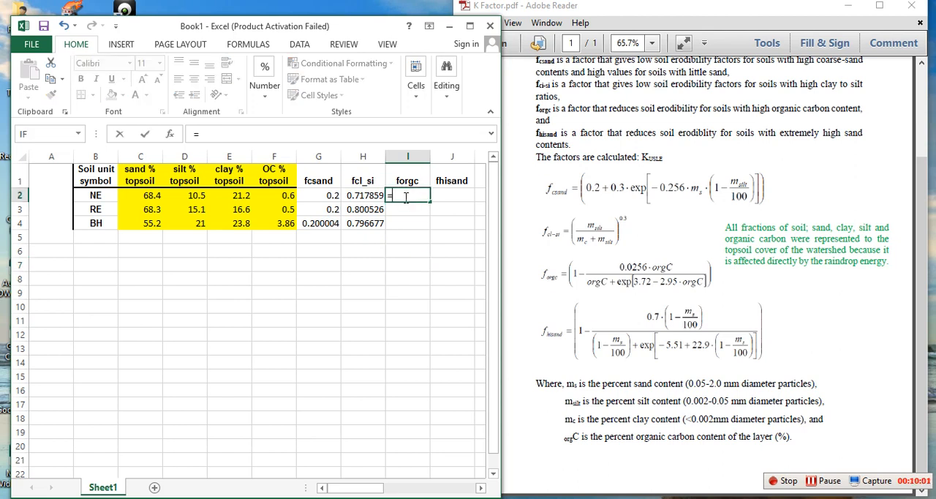
type("(1-0.0256")
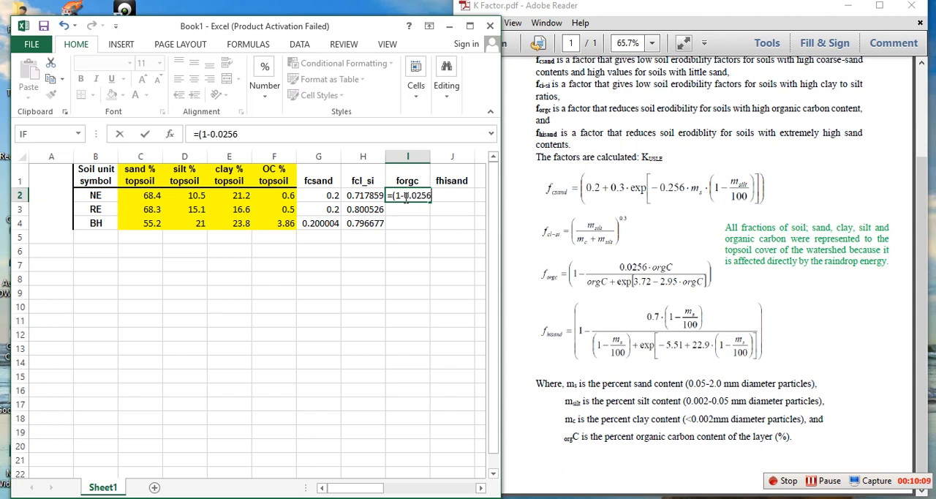
type("*")
left_click(276, 193)
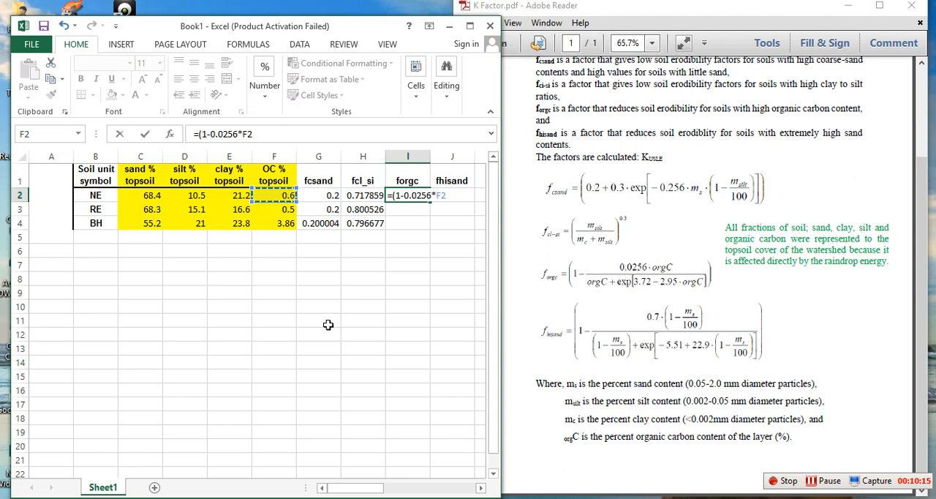
Step: Extend the I2 formula with the denominator /(F2+EXP(3.72-2.95*F2)
type("/(")
left_click(276, 195)
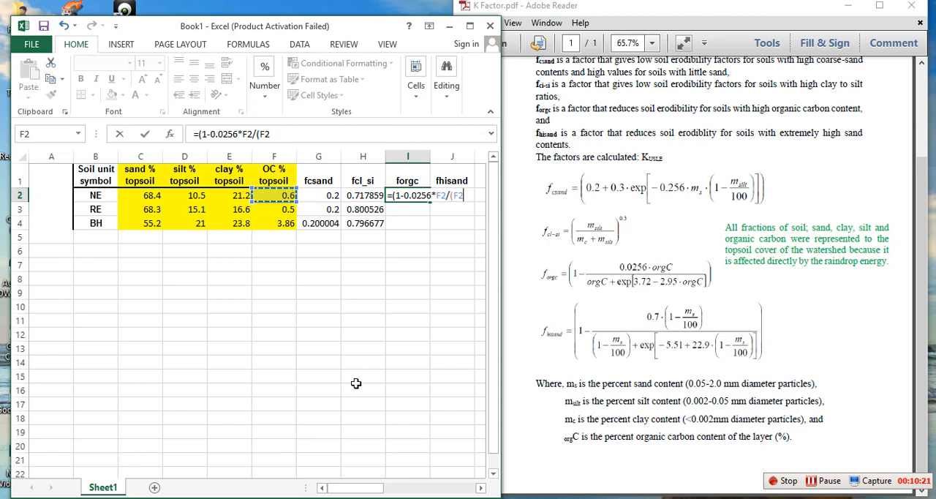
type("+exp")
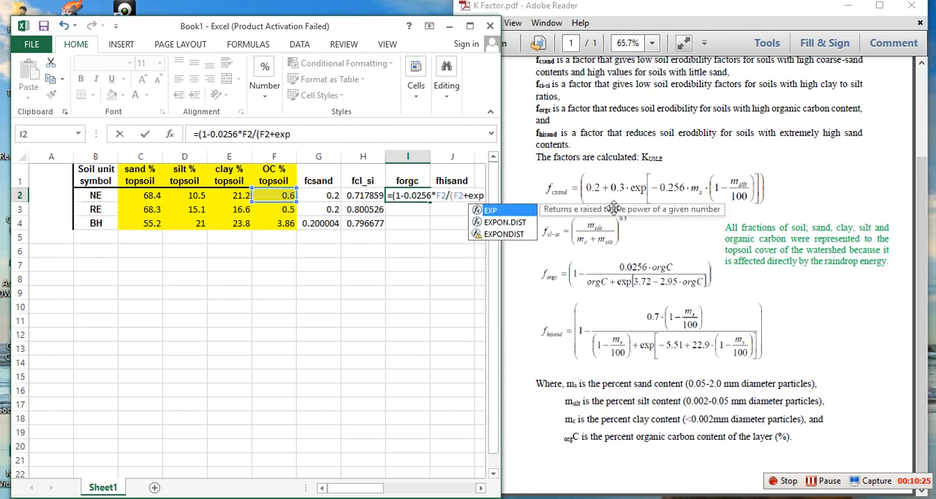
double_click(490, 210)
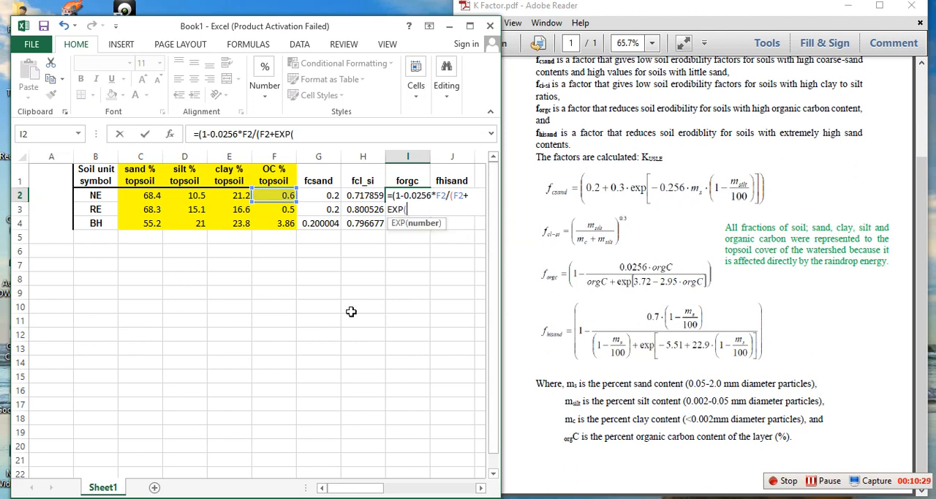
type("3.72-2.95*")
left_click(276, 195)
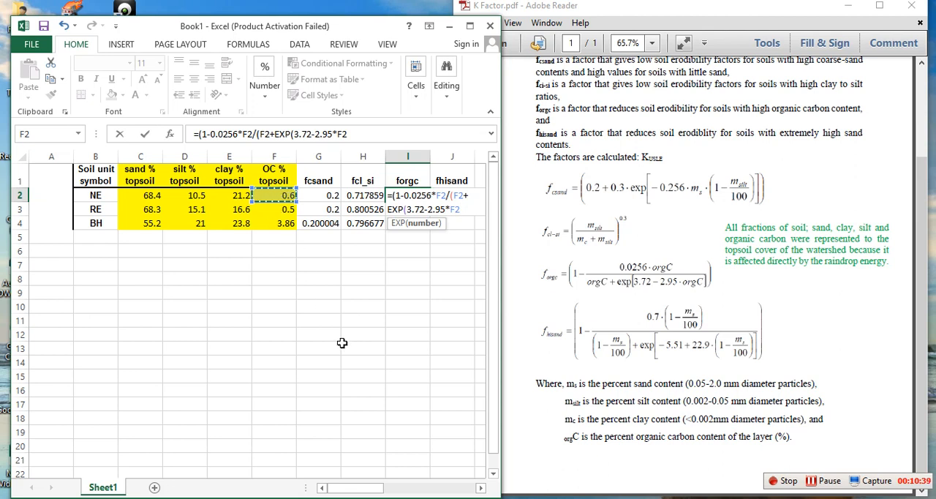
type(")")
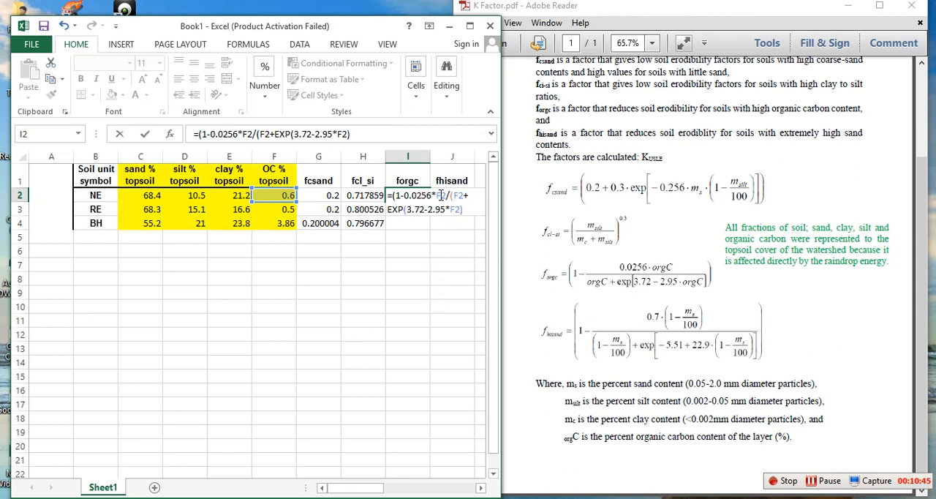
Step: Bracket the fraction so I2 reads =(1-(0.0256*F2/(F2+EXP(3.72-2.95*F2)))), enter it and fill it down to I4
left_click(403, 196)
type("(")
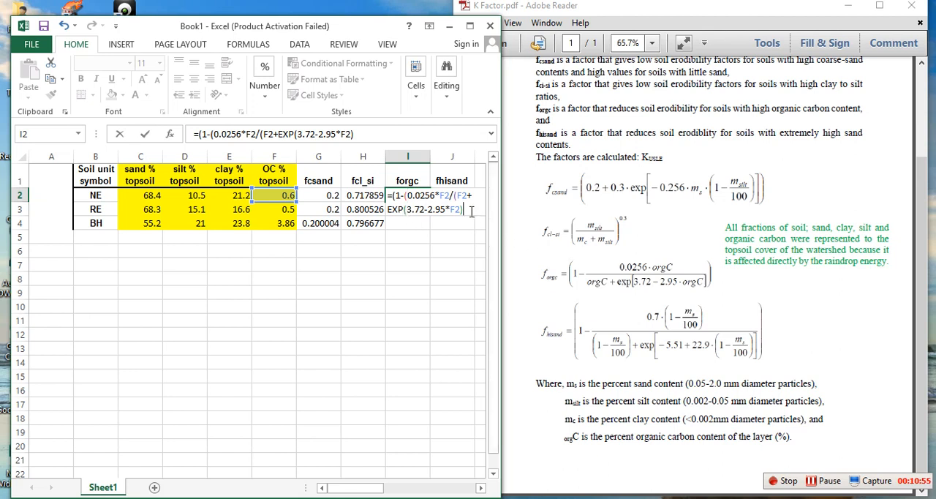
type(")))")
key("Return")
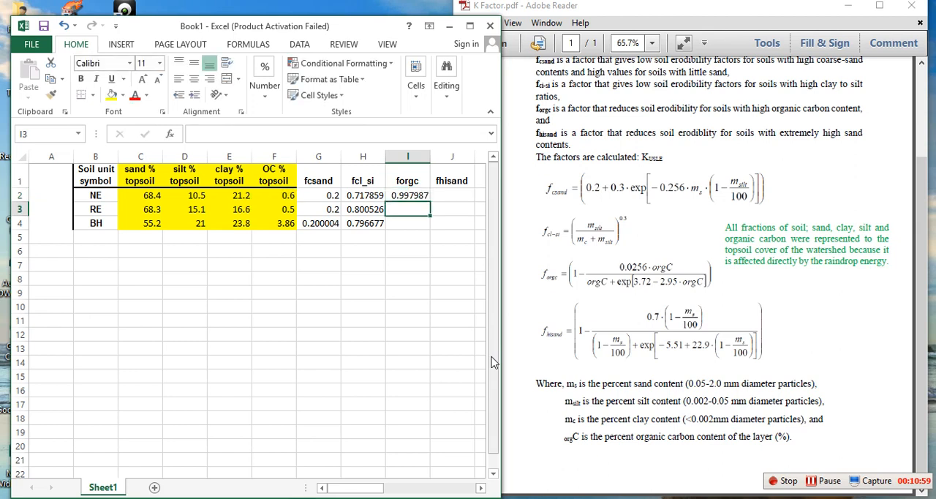
left_click(410, 196)
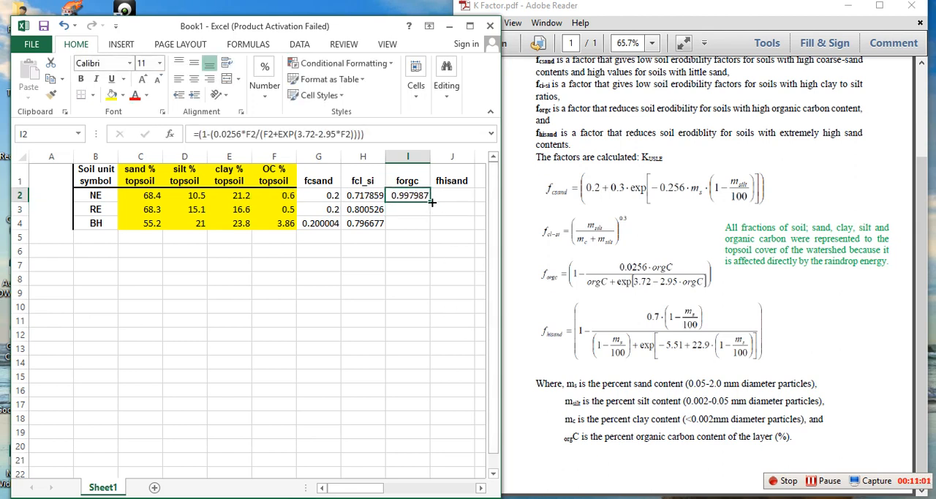
left_click_drag(431, 203, 432, 226)
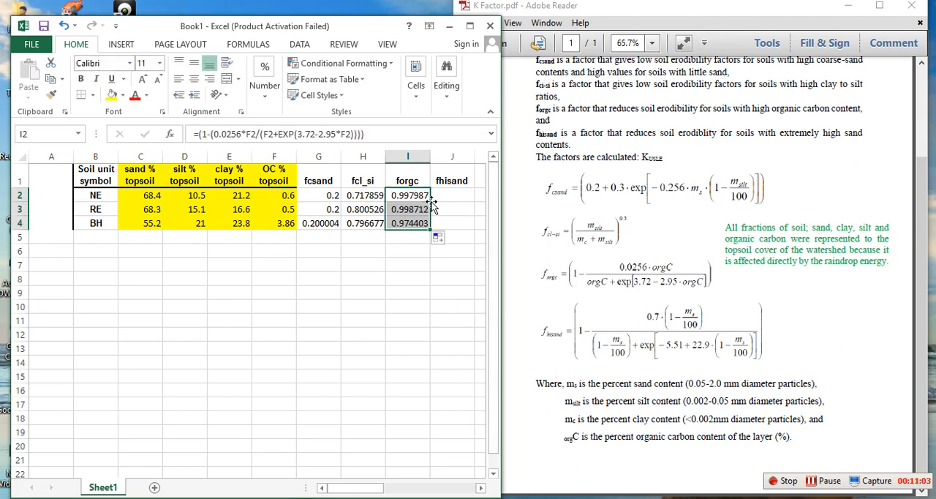
Step: Following the PDF's fhisand equation, begin the NE formula in J2 with =(1-0.7*(1-
left_click(444, 194)
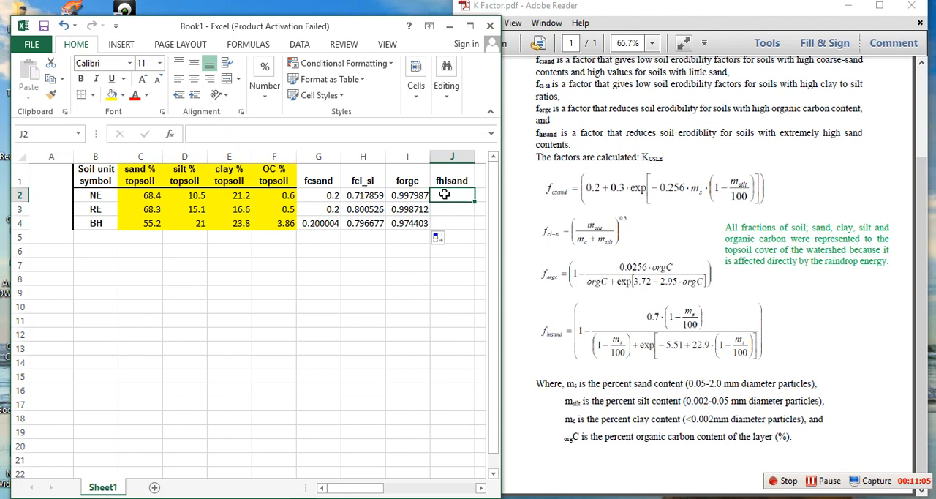
type("=")
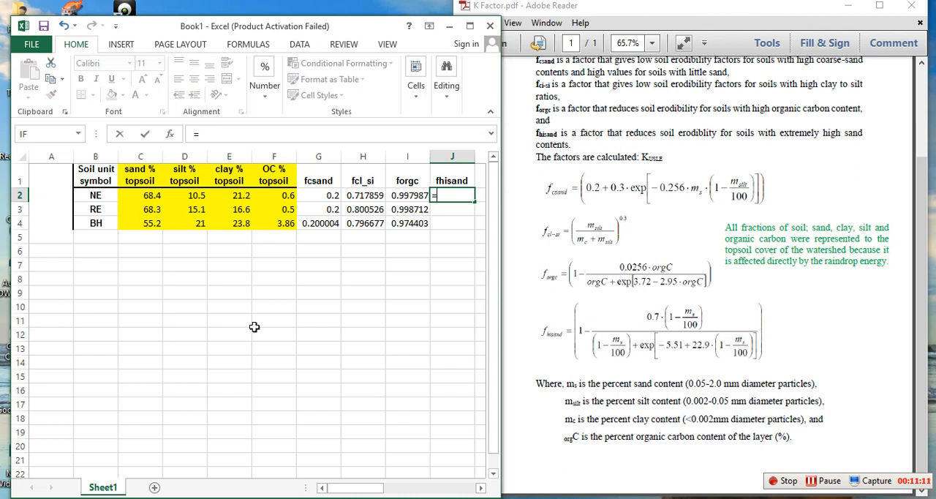
type("(1-0.7*(1-")
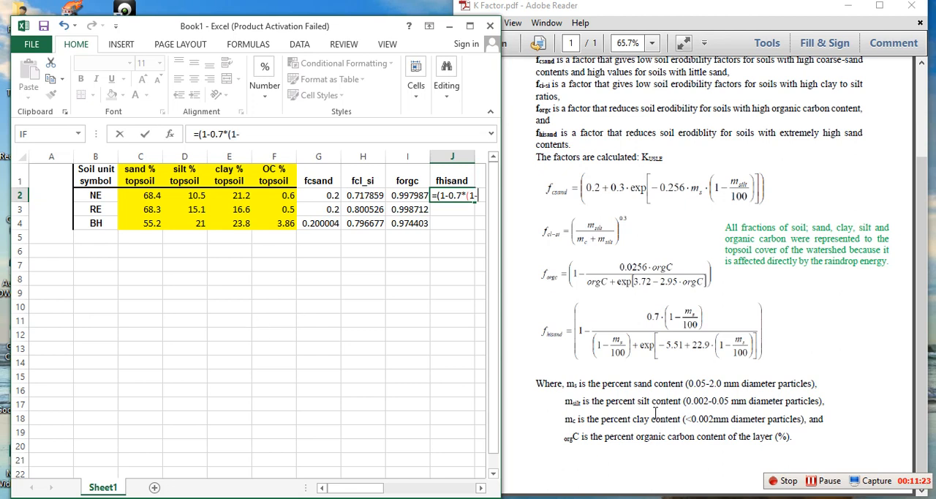
left_click(226, 195)
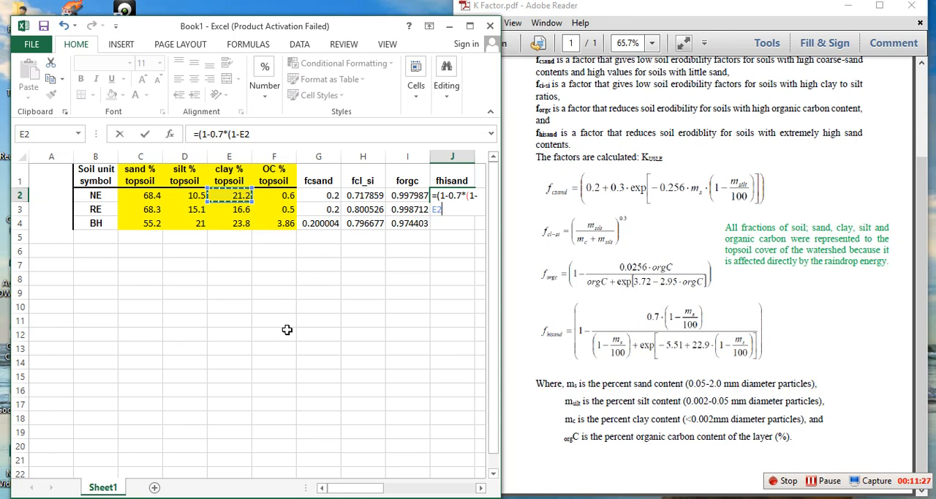
key("BackSpace")
key("BackSpace")
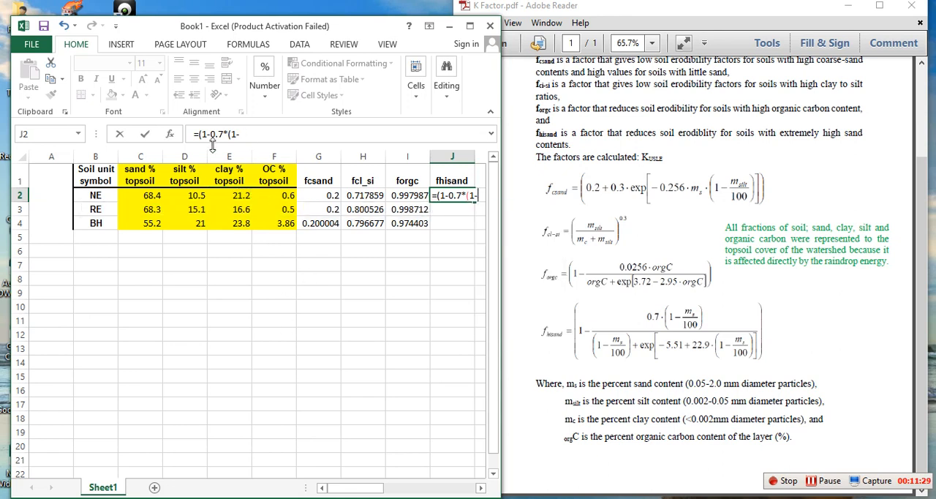
Step: Continue the J2 formula with C1/100) and start its denominator with /((1-C2
left_click(144, 195)
key("Up")
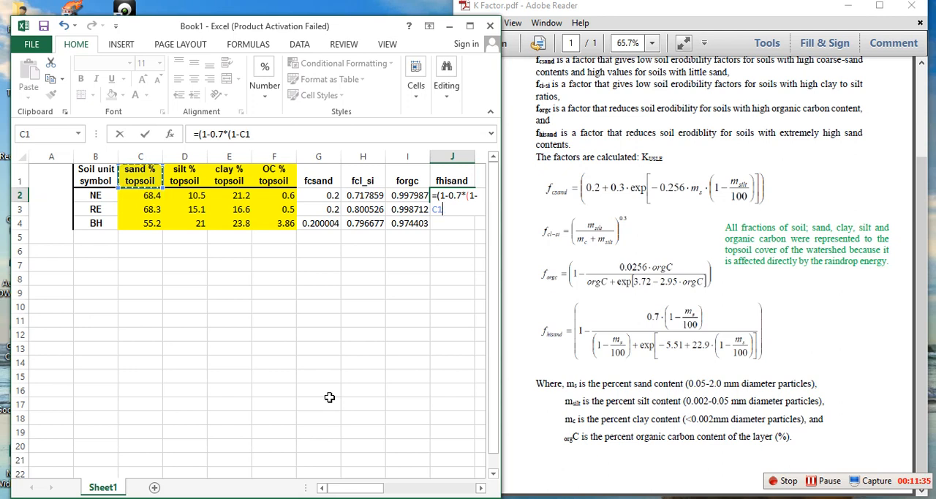
type("/100")
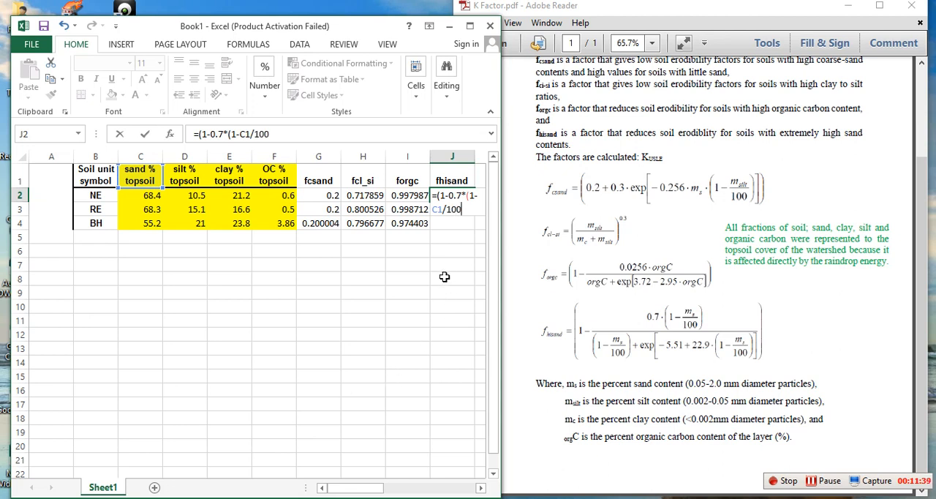
type(")")
type("/")
type("((1-")
left_click(151, 196)
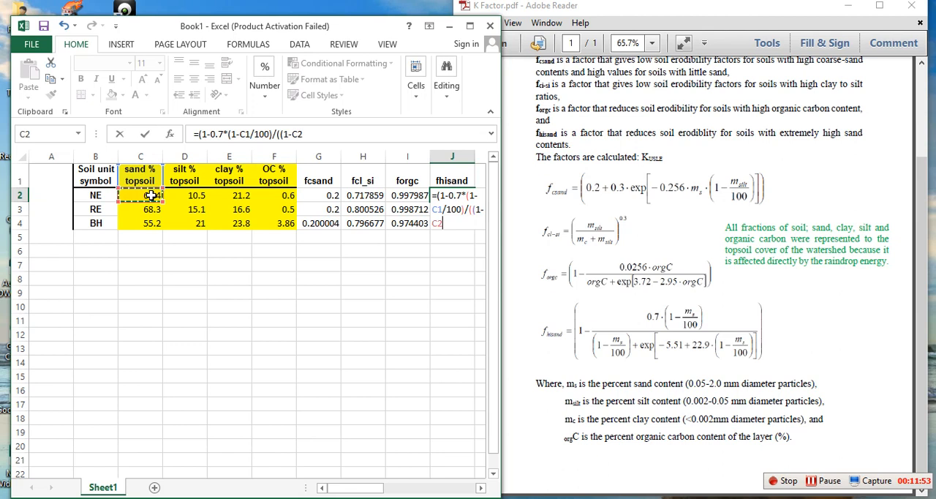
Step: Replace the C1 reference in the J2 formula with C2 and extend the denominator with /100)+EXP(
left_click(442, 210)
left_click(147, 195)
left_click(448, 223)
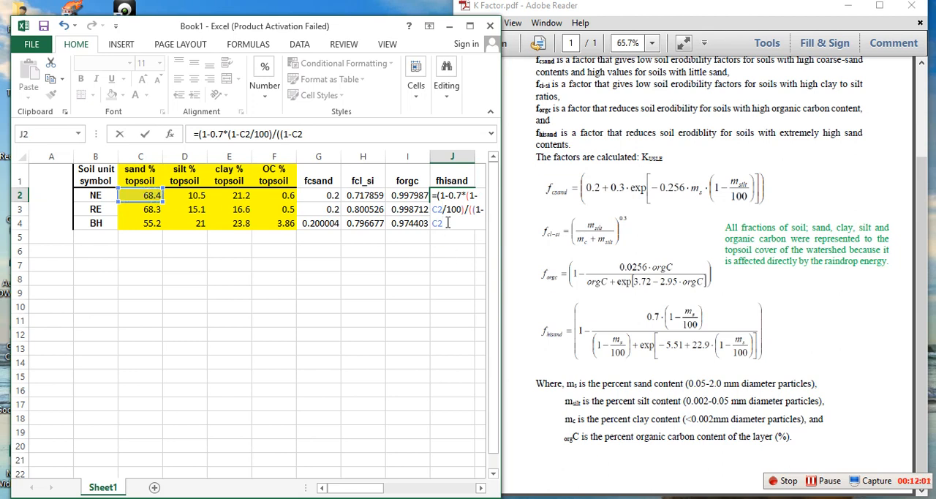
type("/100)+exp")
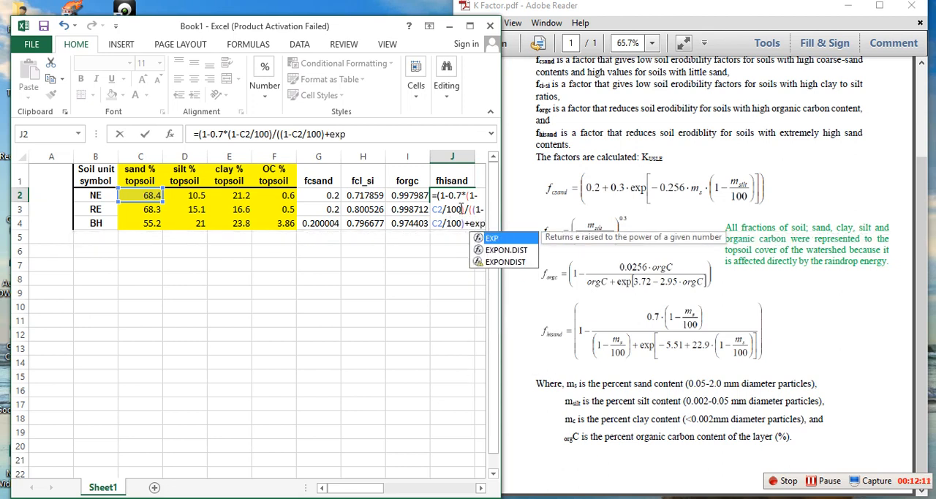
double_click(506, 239)
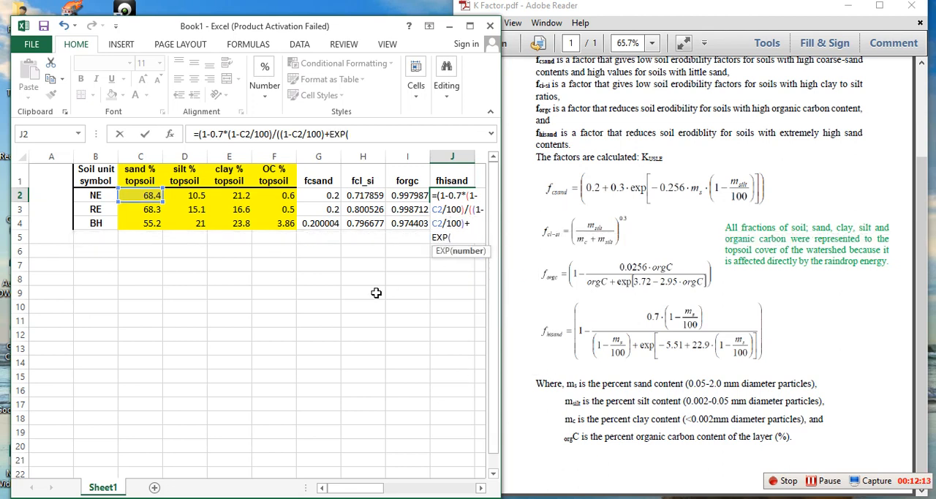
Step: Complete the J2 formula with the exponent -5.51+22.9*(1-C2/100)))) and enter it
type("-5.51+22.9*(1-")
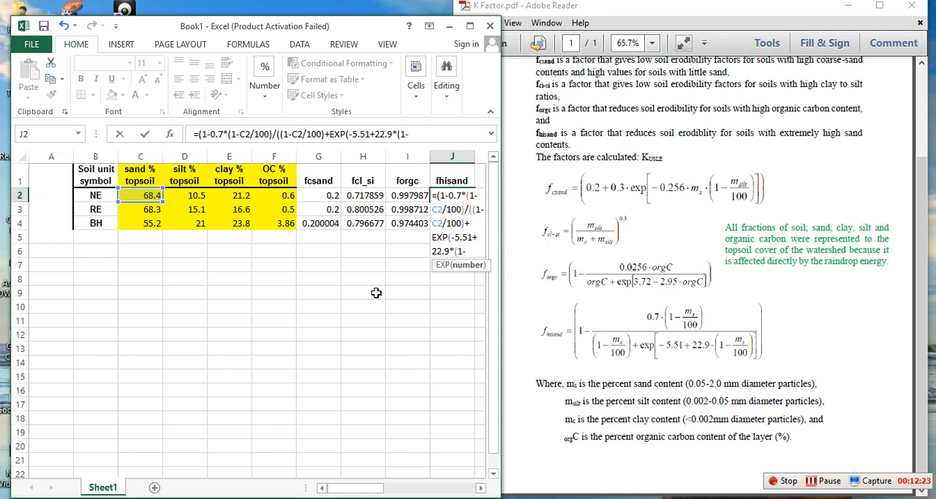
left_click(144, 196)
scroll(275, 395, "down", 1)
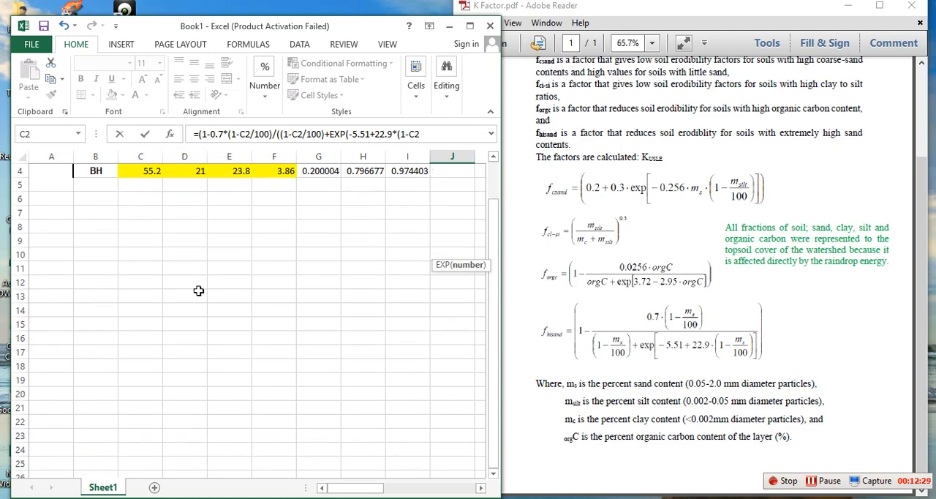
scroll(176, 187, "up", 1)
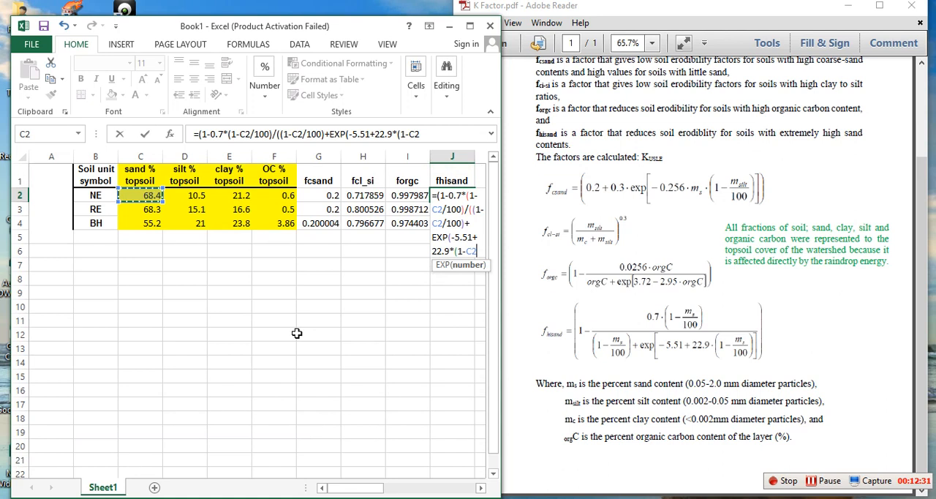
type("/100")
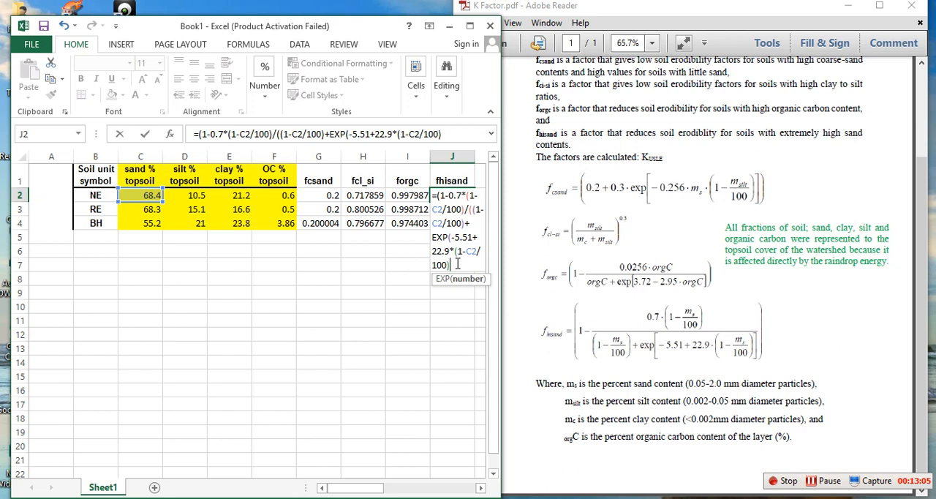
type(")")
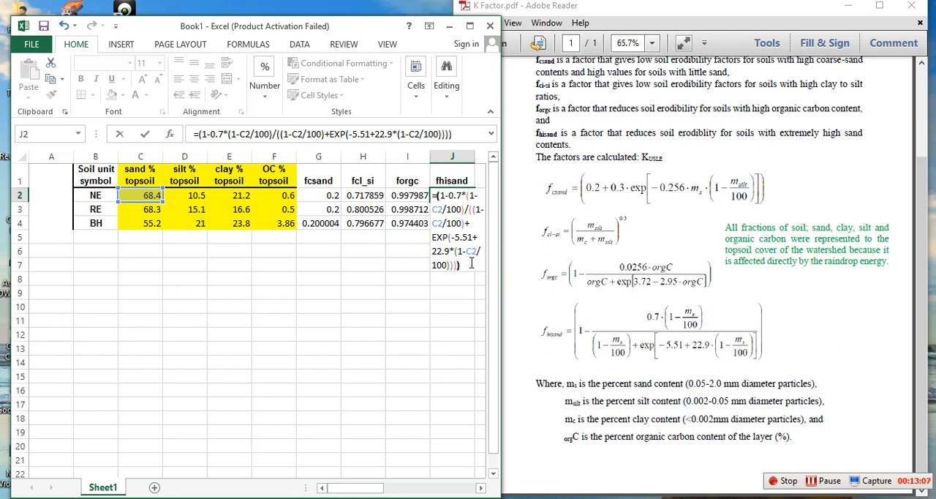
key("Return")
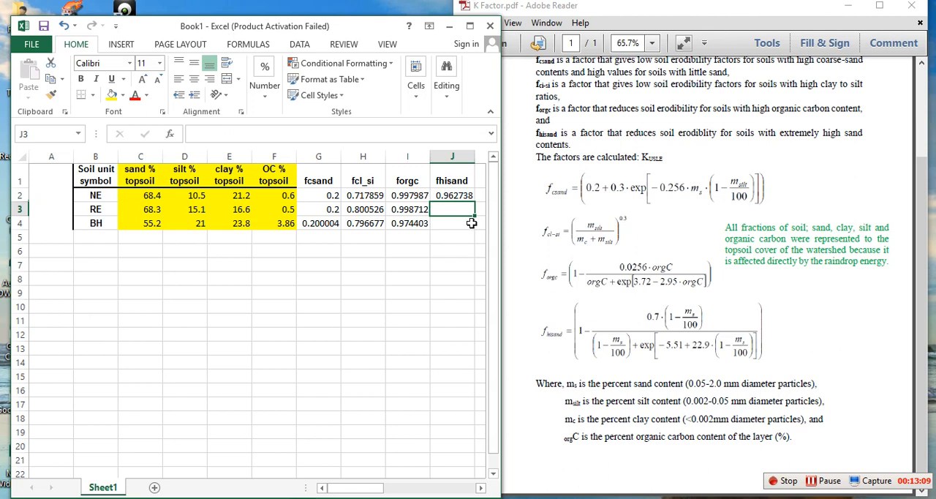
Step: Fill the fhisand formula from J2 down through J4 for the RE and BH soils
key("Up")
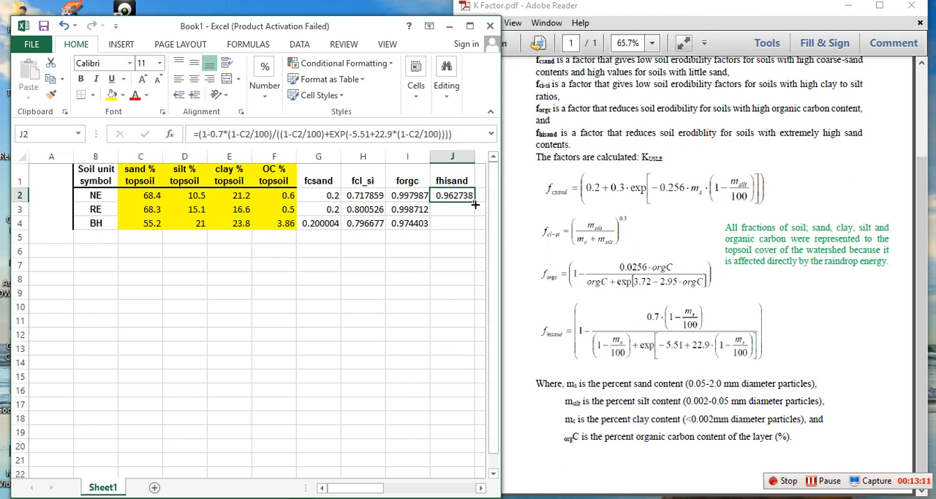
double_click(474, 204)
left_click(454, 292)
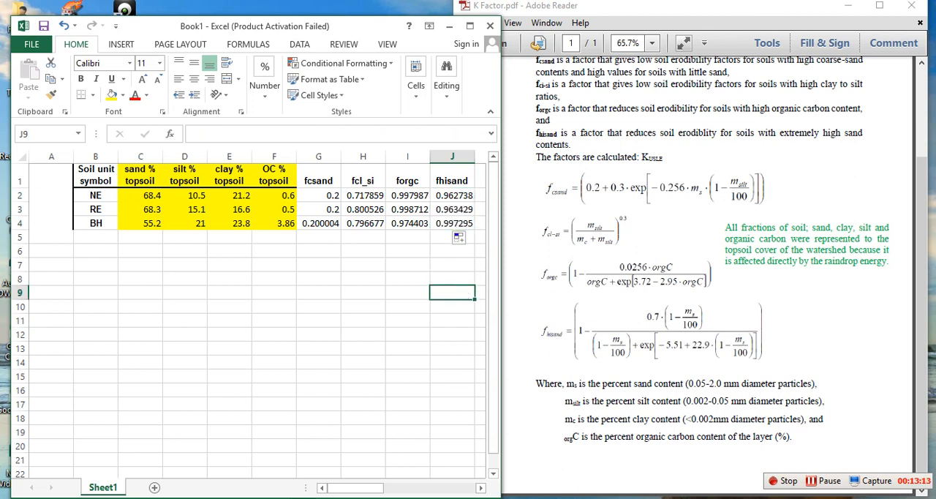
Step: Add a K_factor column heading in K1, beside the fhisand column
left_click_drag(368, 491, 388, 490)
left_click(354, 421)
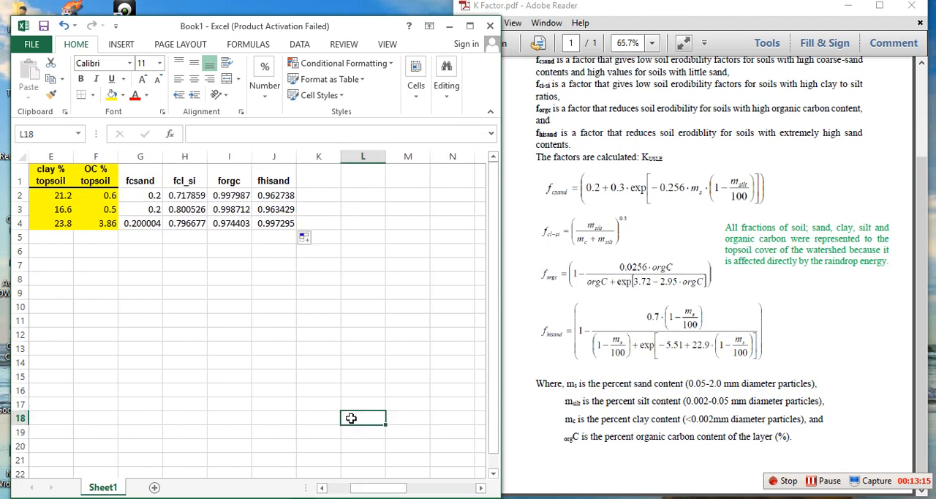
left_click_drag(141, 180, 273, 216)
left_click(270, 307)
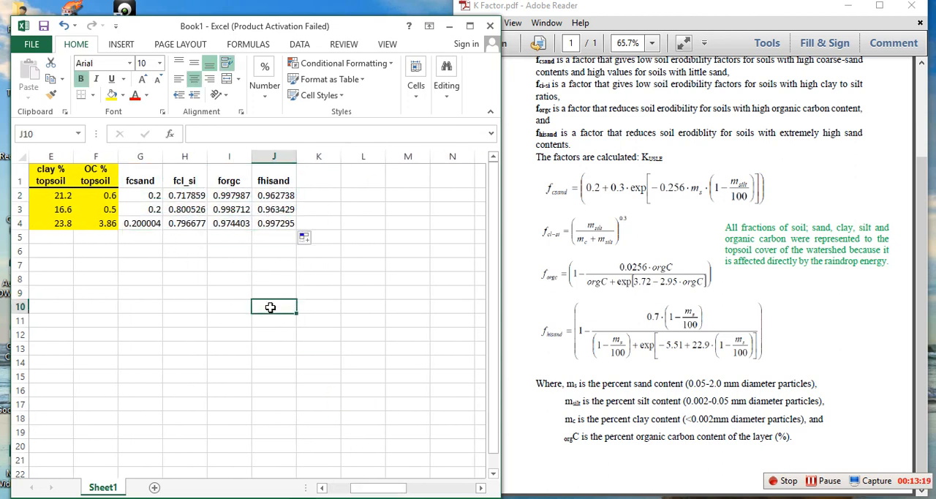
left_click(307, 183)
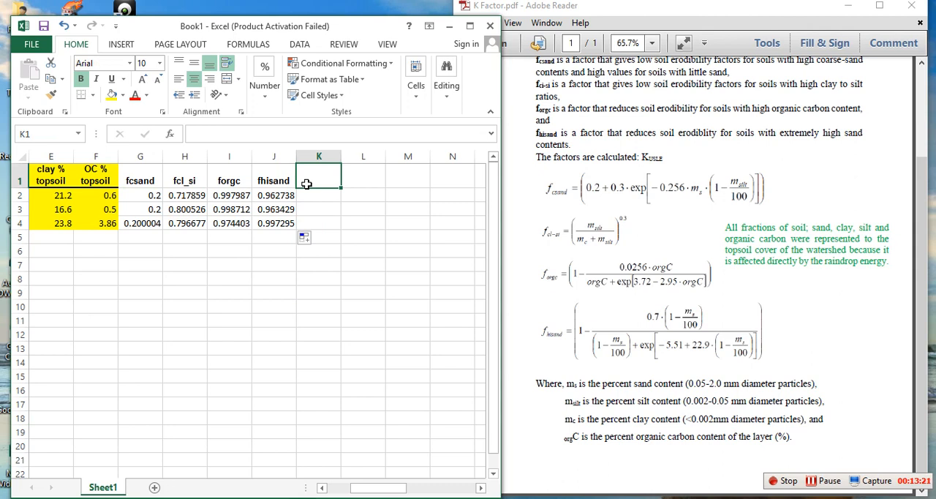
type("K_")
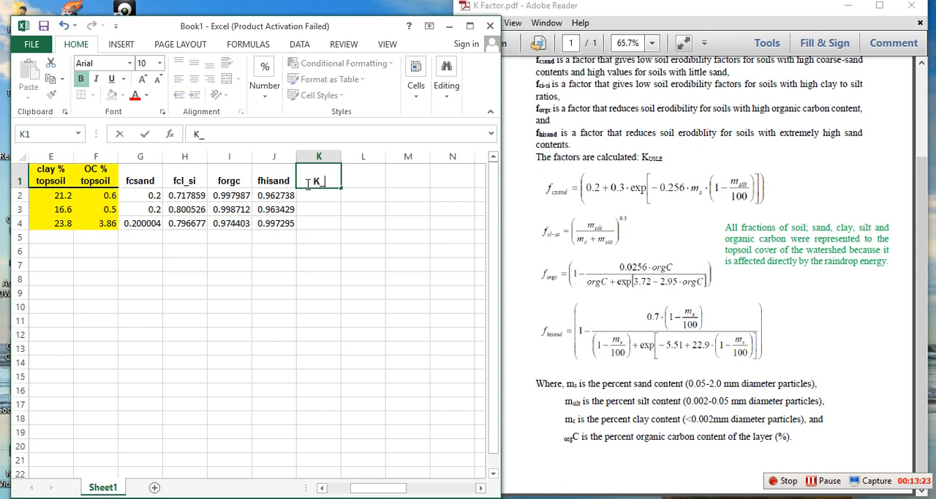
type("factor")
key("Return")
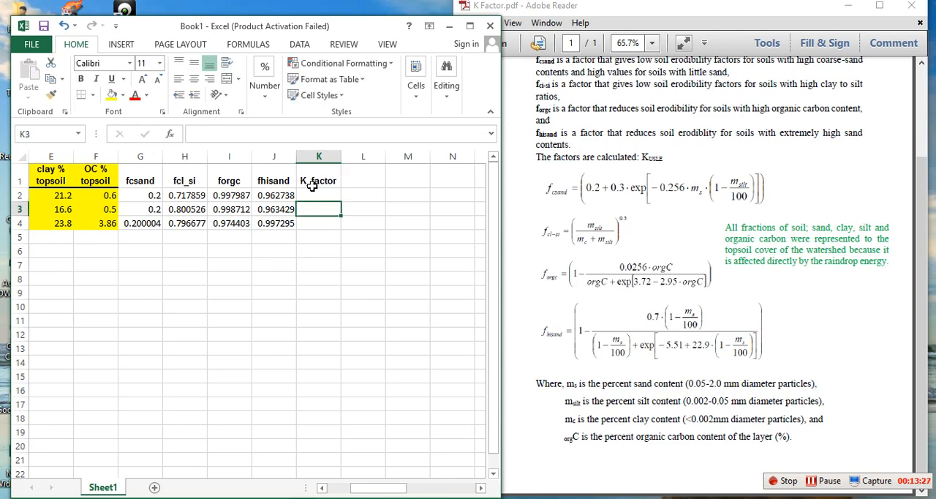
Step: Following the PDF's KUSLE equation, enter =G2*H2*I2*J2 in K2 to multiply the four factors for the NE soil
left_click(316, 188)
scroll(753, 316, "up", 2)
scroll(754, 316, "up", 2)
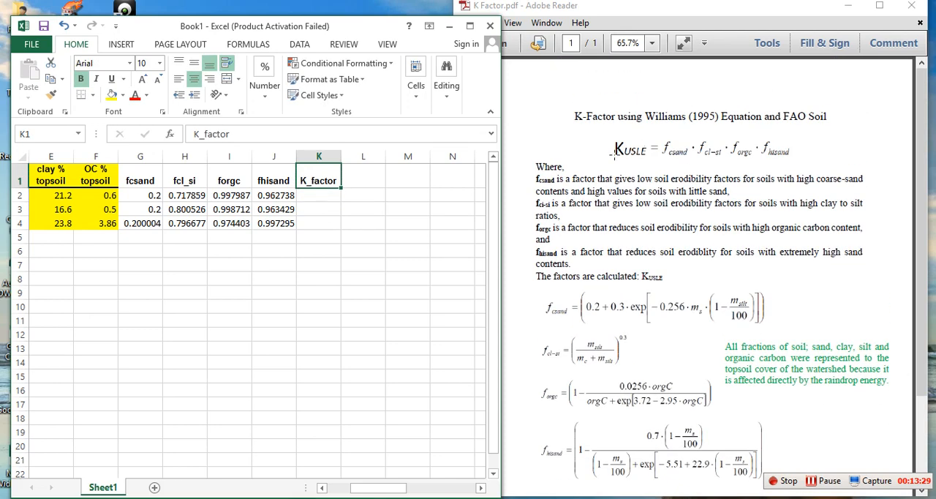
left_click(657, 156)
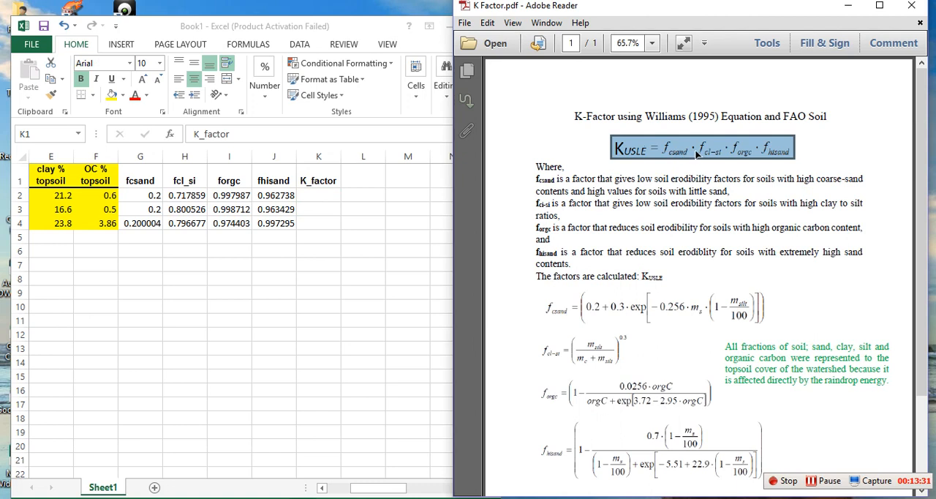
left_click(697, 154)
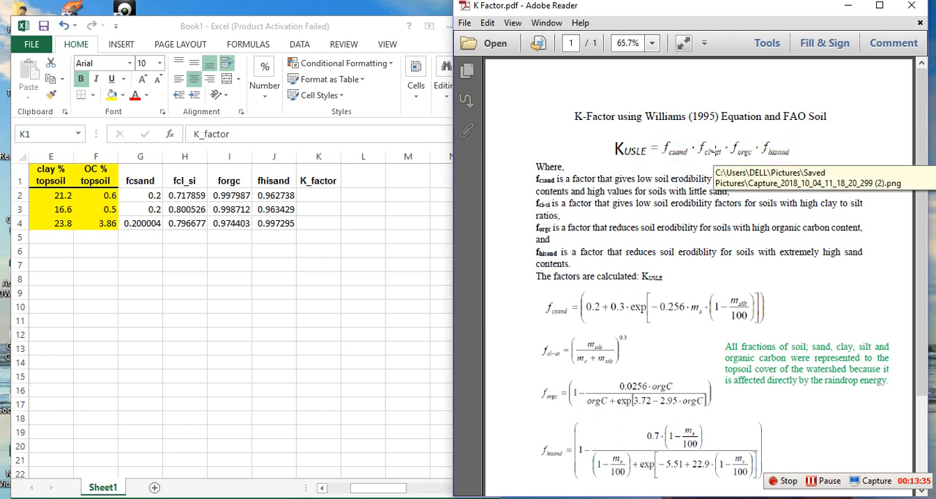
left_click(313, 196)
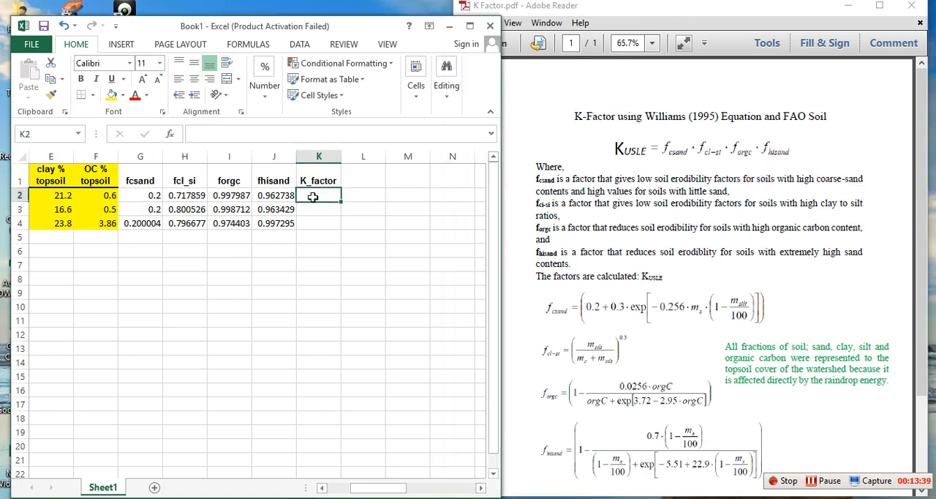
type("=")
left_click(155, 195)
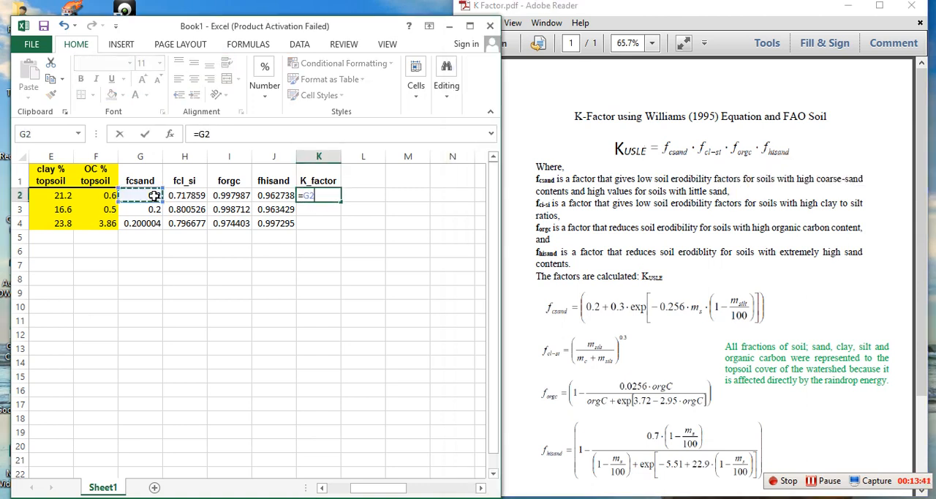
type("*")
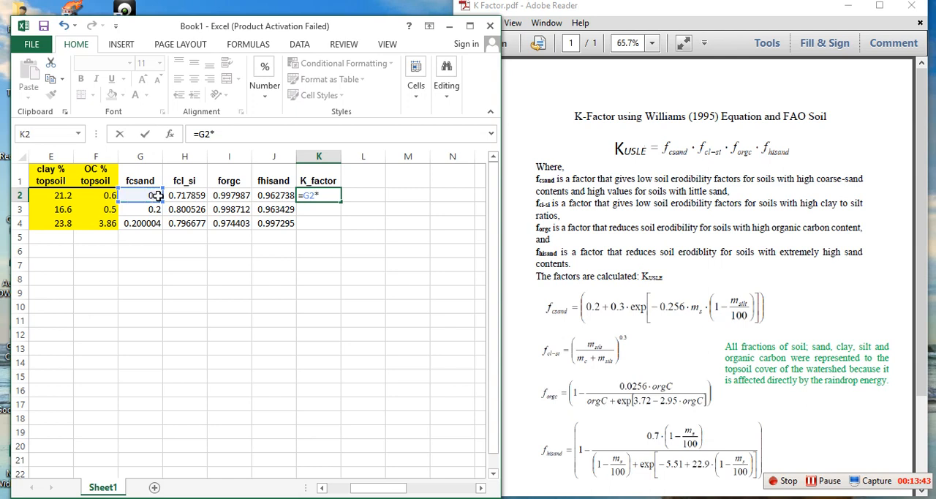
left_click(196, 195)
type("*")
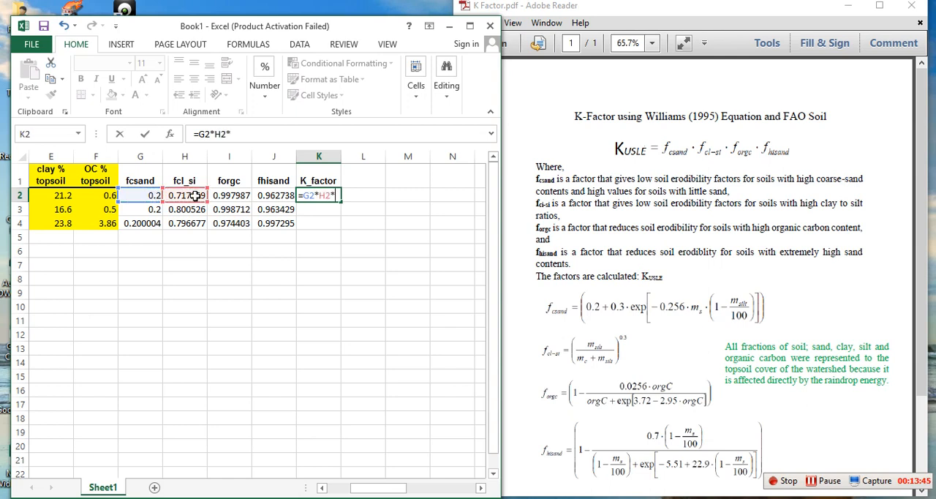
left_click(230, 196)
type("*")
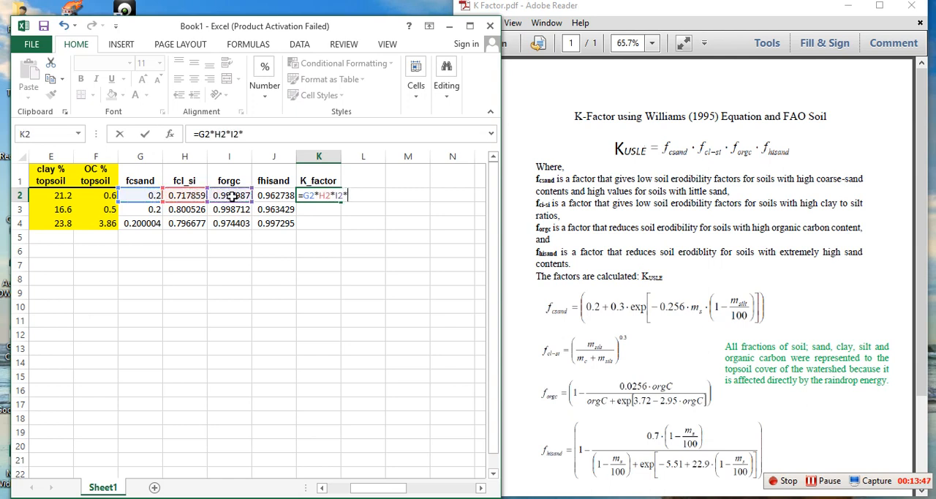
left_click(278, 195)
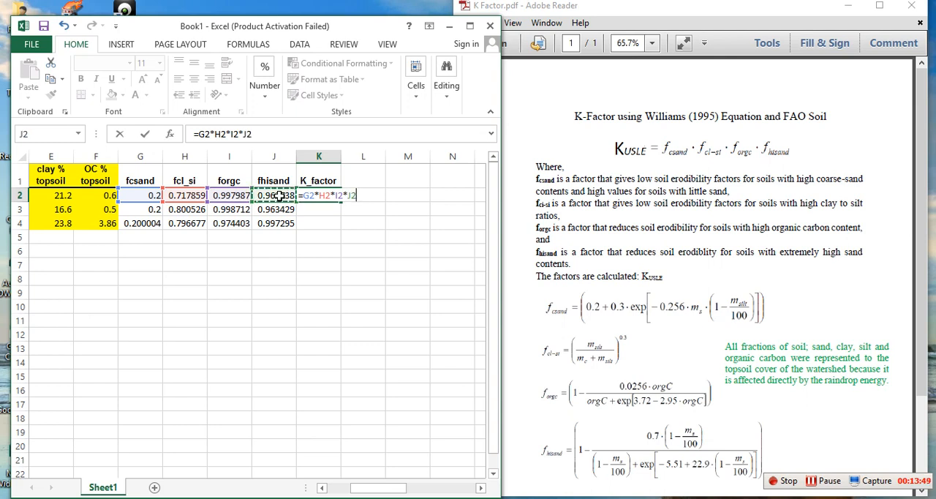
key("Return")
Step: Fill the K_factor formula from K2 down through K4 for the RE and BH soils
left_click(335, 196)
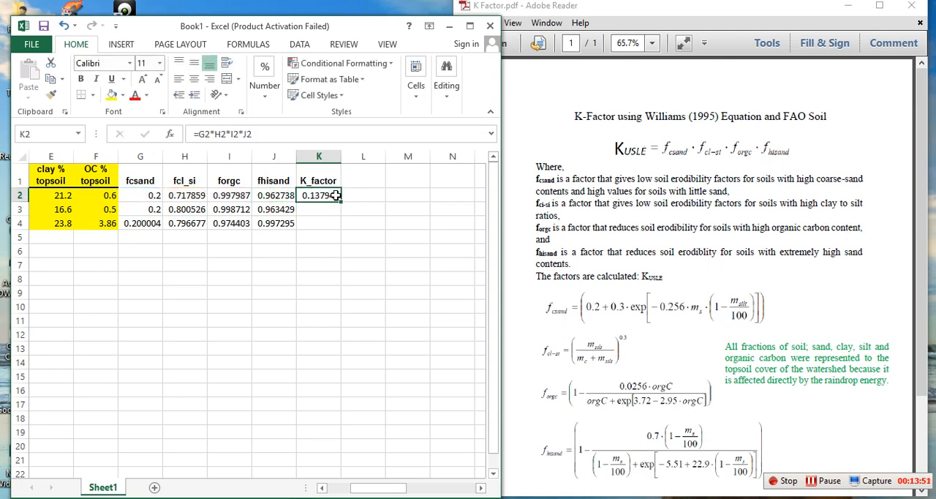
left_click_drag(342, 201, 343, 229)
left_click(376, 294)
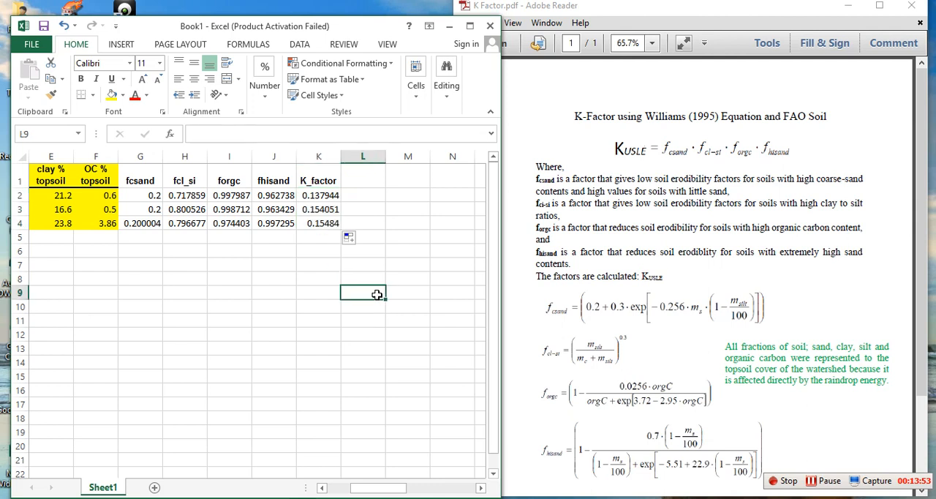
Step: Copy the K_factor results in K2:K4 and paste them as plain values into L2:L4
left_click_drag(325, 196, 323, 220)
key("ctrl+c")
left_click(364, 196)
right_click(364, 196)
left_click(408, 262)
left_click(363, 306)
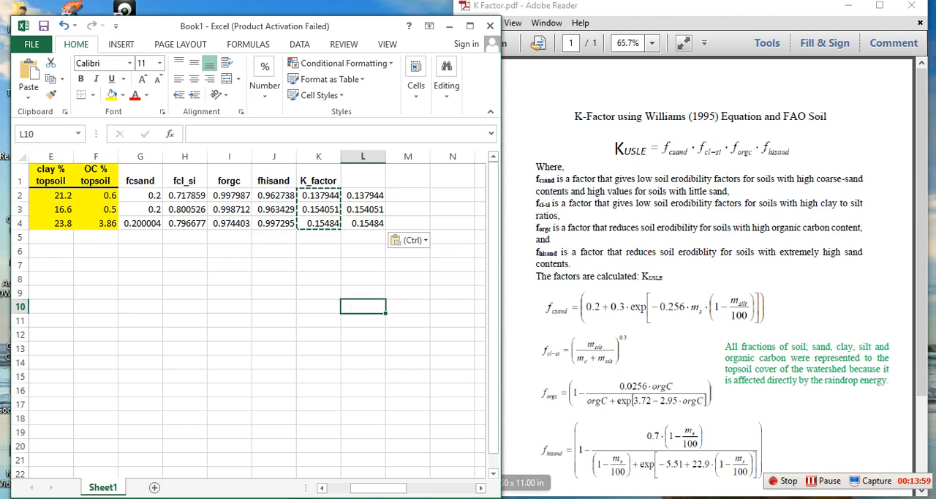
Step: Switch to ArcMap and add a Float field named K_factor to the DSMW_Subbasina attribute table
left_click(556, 497)
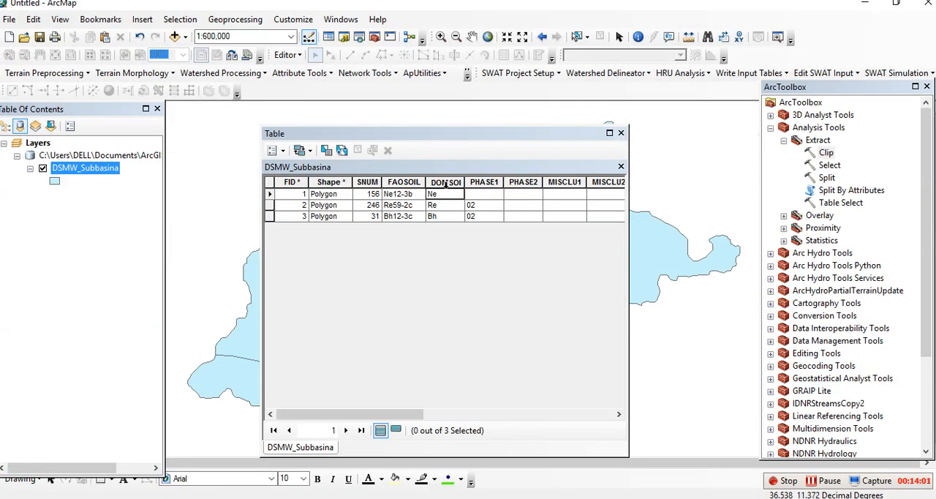
left_click(272, 149)
left_click(310, 249)
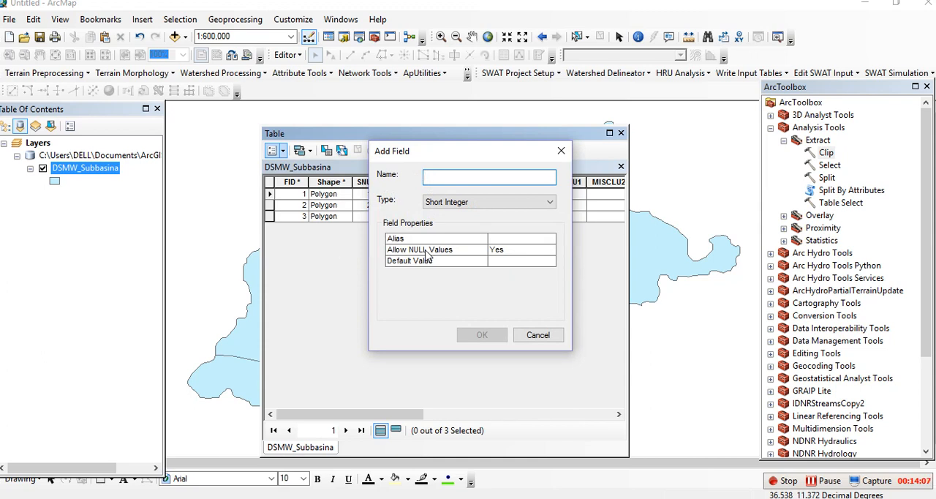
type("K_factor")
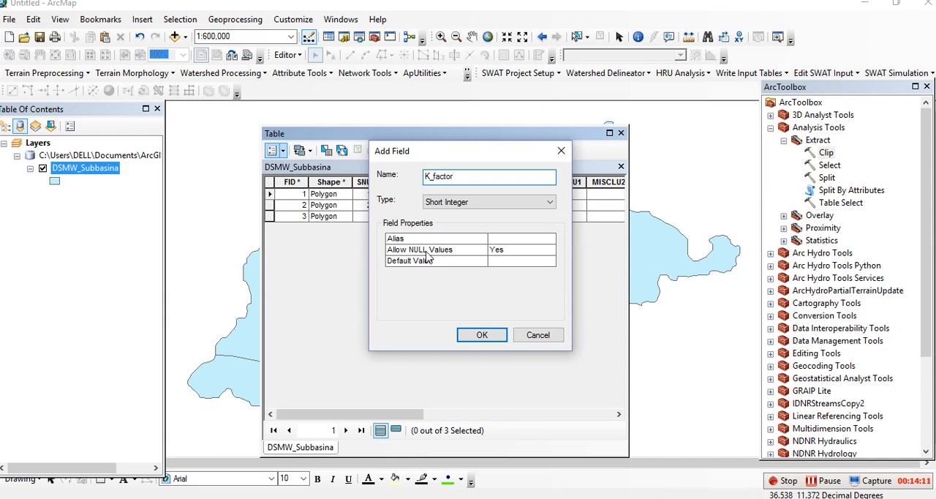
left_click(524, 202)
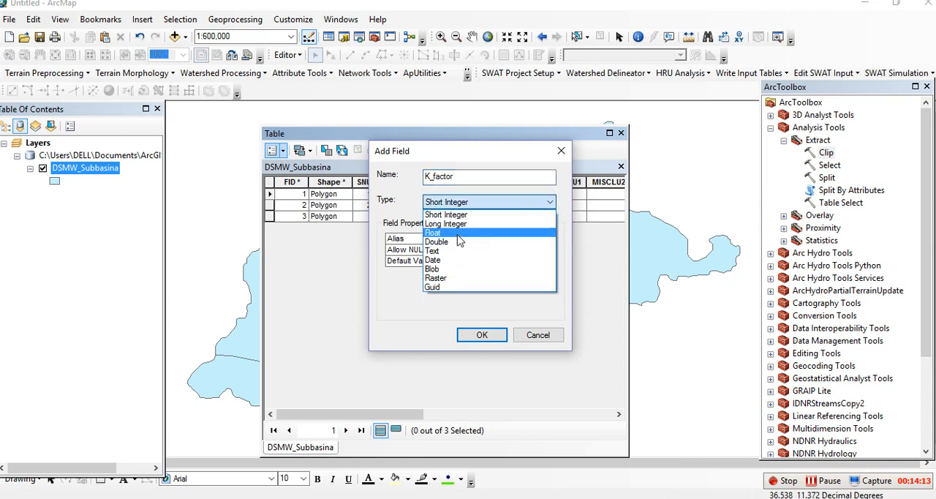
left_click(458, 234)
left_click(482, 334)
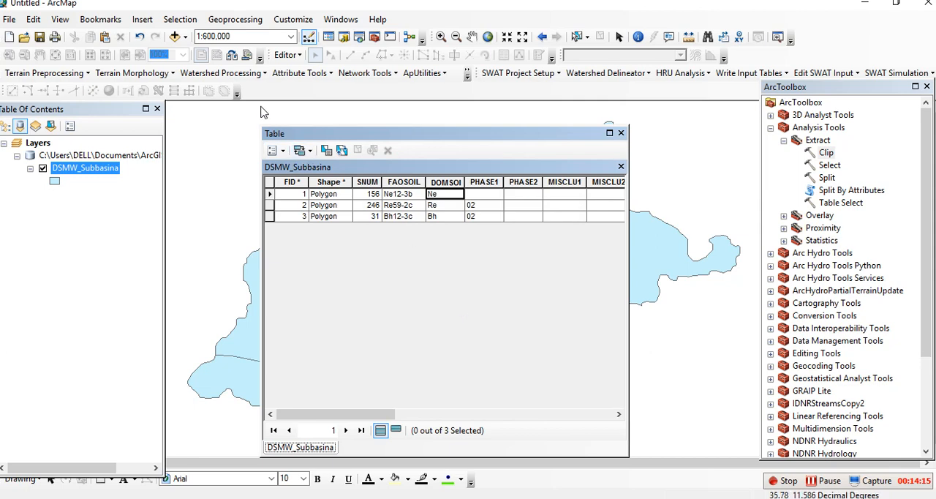
Step: Start an edit session on the DSMW_Subbasina layer and bring its K_factor field into view
left_click(288, 55)
left_click(293, 68)
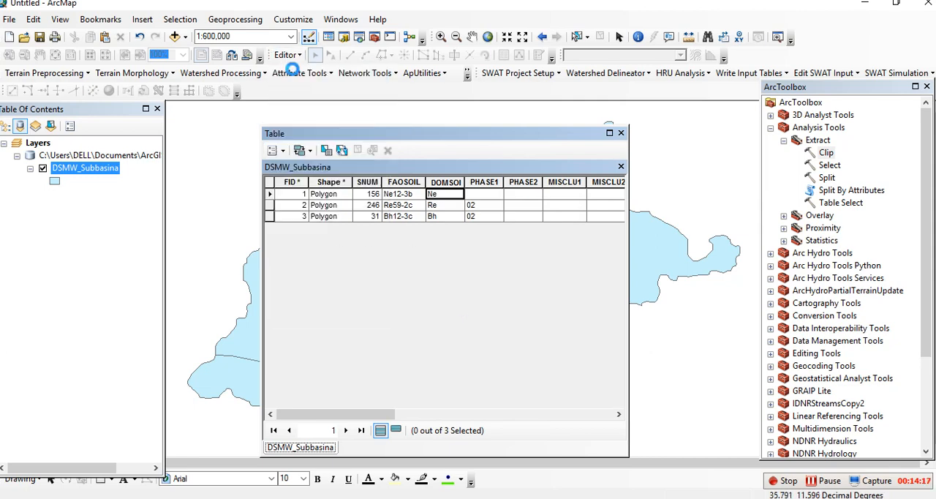
left_click(547, 406)
left_click_drag(391, 415, 616, 416)
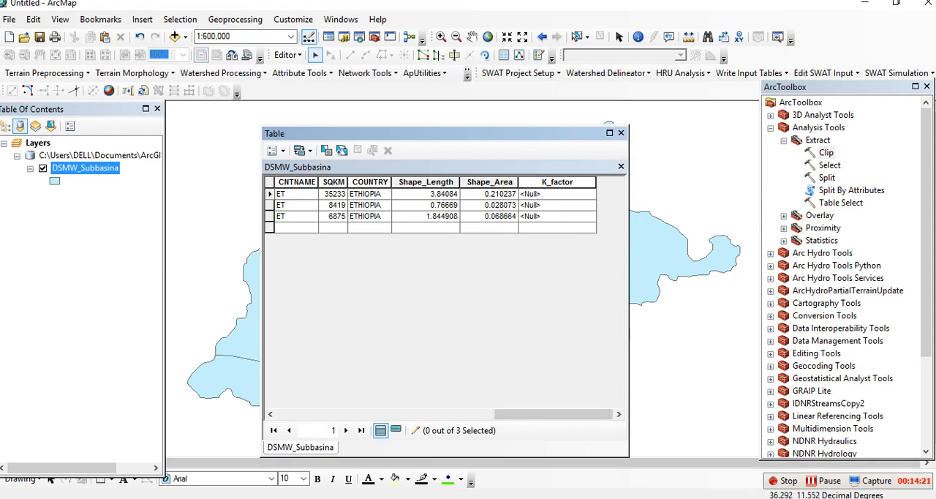
Step: Copy the NE value 0.137943749660544 from Excel cell L2 into the K_factor field of the first ArcMap record
key("alt+Tab")
double_click(350, 196)
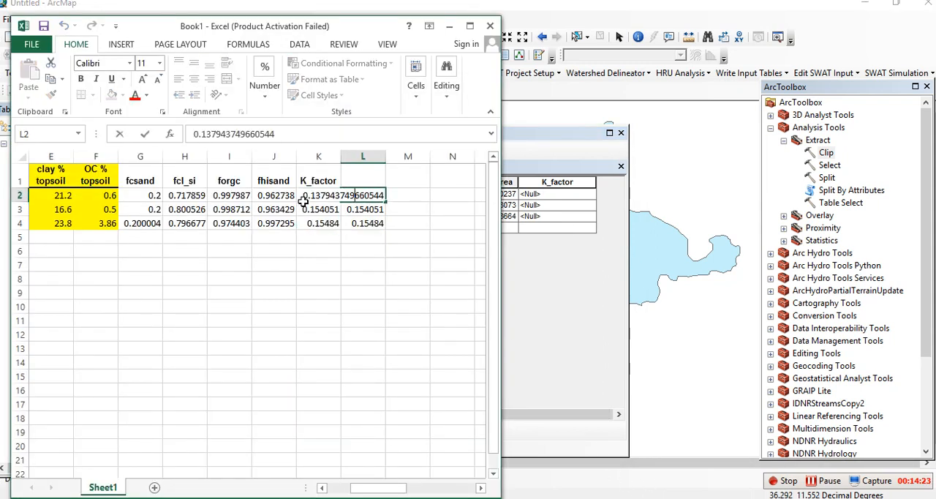
left_click_drag(301, 198, 482, 205)
key("ctrl+c")
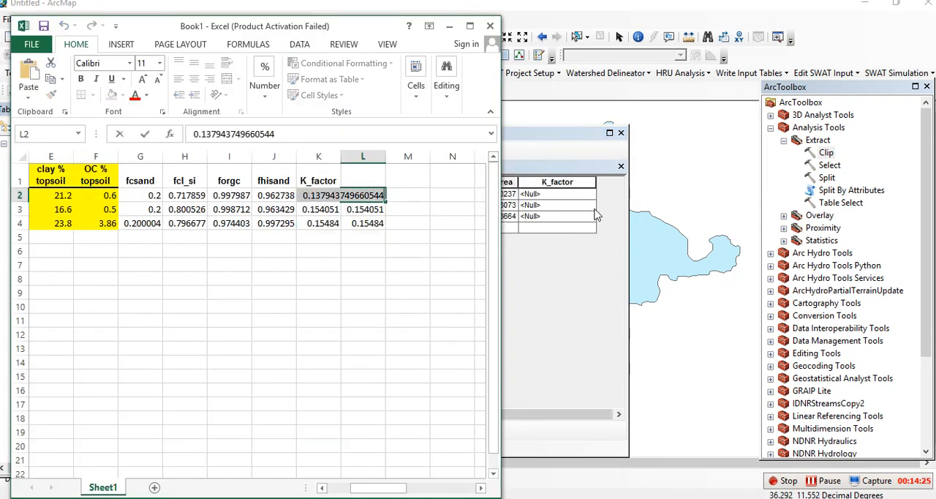
left_click(575, 196)
key("ctrl+v")
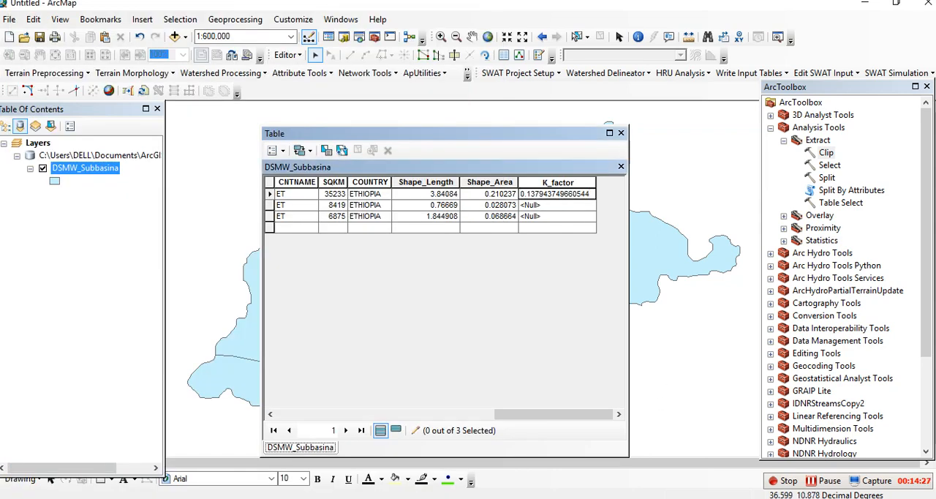
Step: Copy the RE value 0.154051332784239 from Excel cell L3 into the K_factor field of the second ArcMap record
key("alt+Tab")
double_click(366, 210)
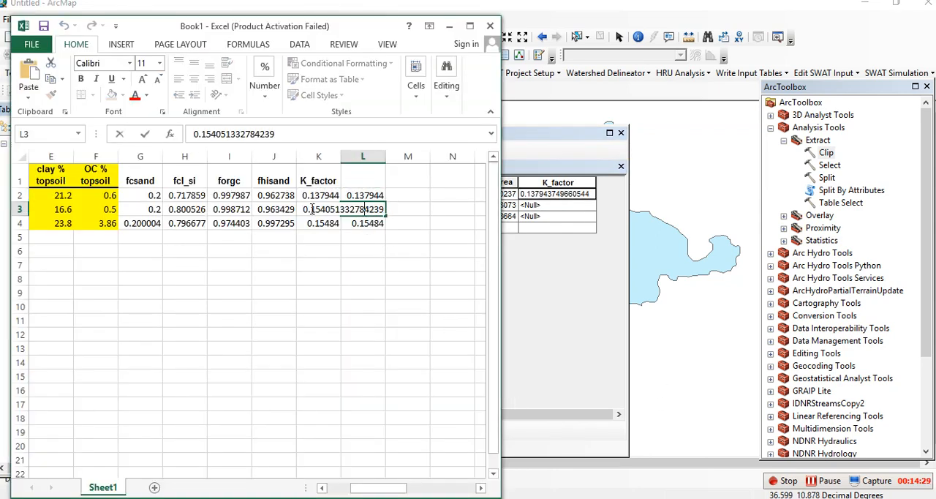
left_click_drag(304, 210, 423, 218)
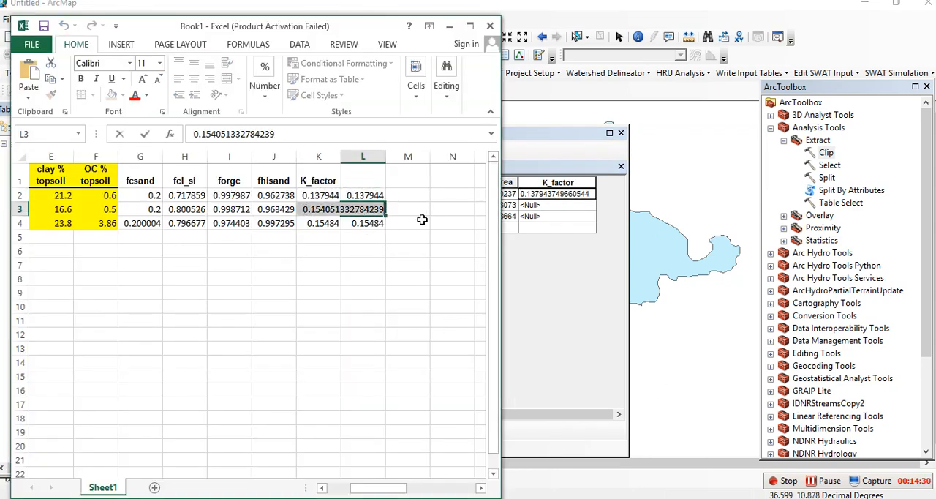
left_click(557, 209)
key("ctrl+v")
Step: Copy the BH value 0.154840292397191 from Excel cell L4 into the K_factor field of the third ArcMap record
key("alt+Tab")
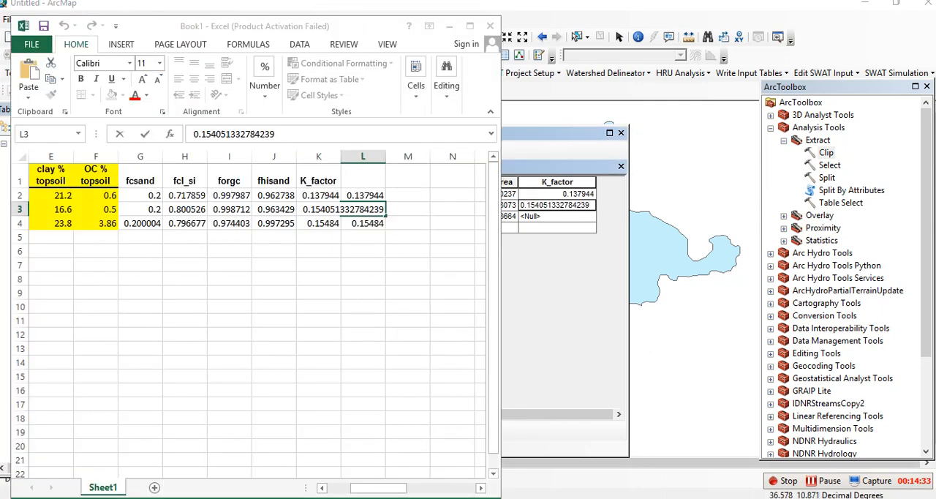
double_click(363, 224)
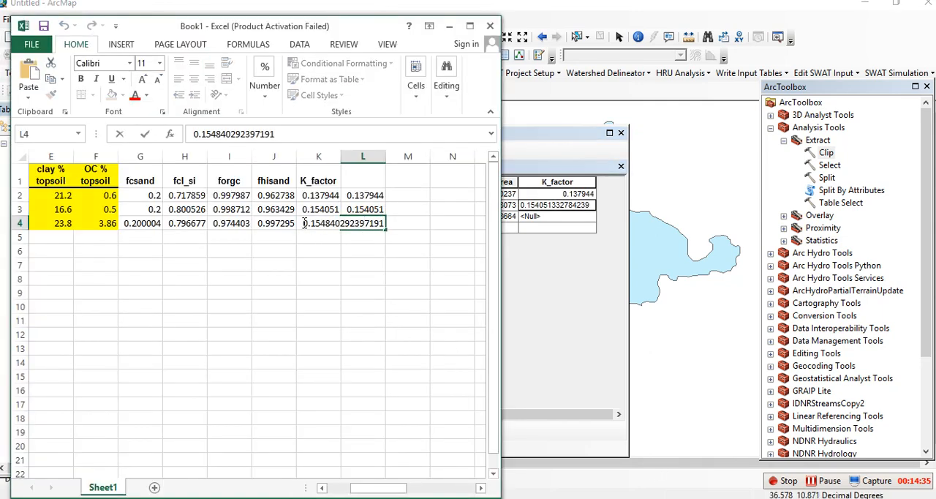
left_click_drag(305, 224, 403, 232)
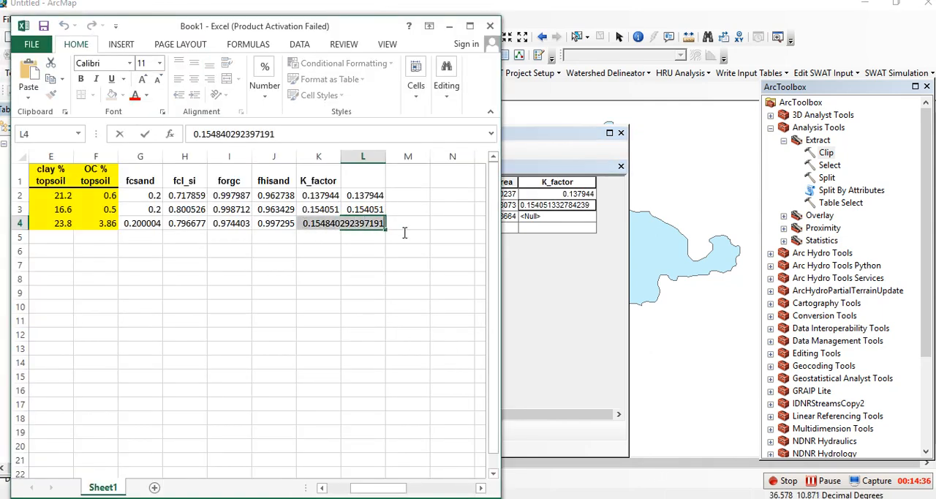
left_click(550, 219)
left_click(550, 219)
key("ctrl+v")
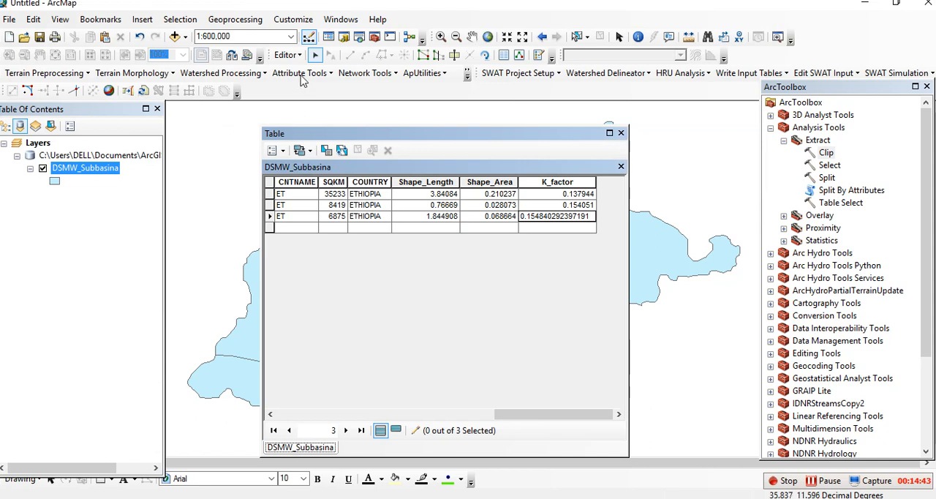
Step: Save the K_factor edits made to the DSMW_Subbasina layer and close its attribute table
left_click(287, 55)
left_click(313, 104)
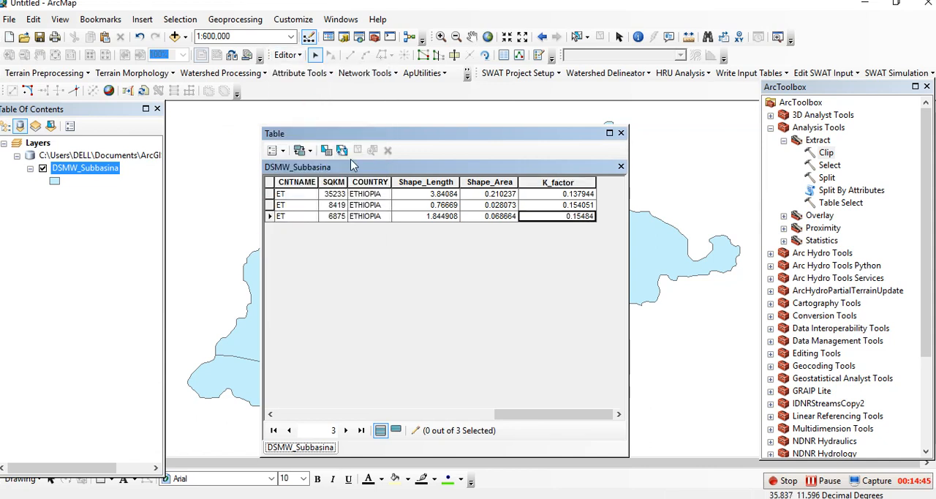
left_click(621, 133)
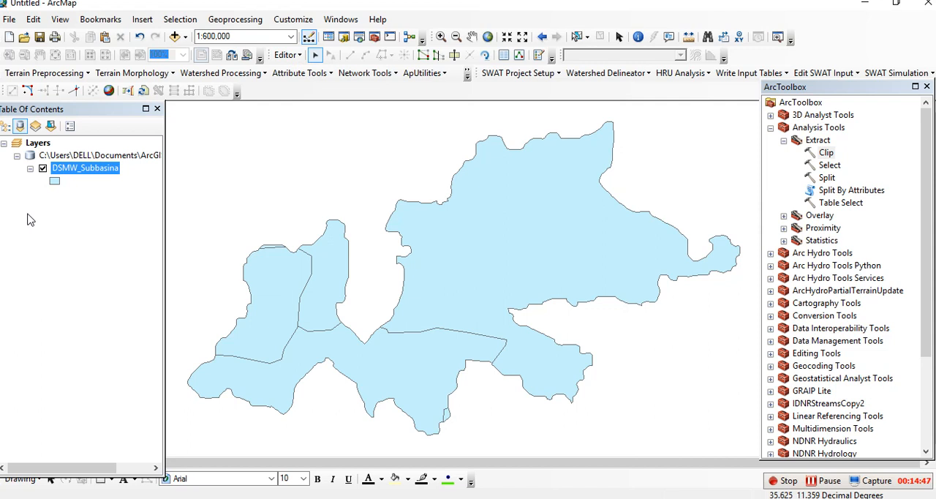
Step: Symbolize the DSMW_Subbasina layer by unique values of the K_factor field, adding all values and applying the symbology to the map
right_click(82, 171)
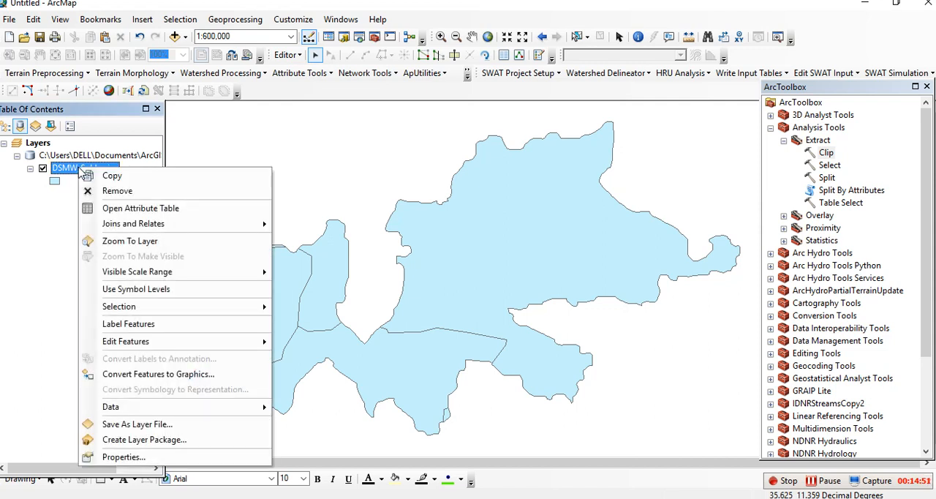
left_click(120, 456)
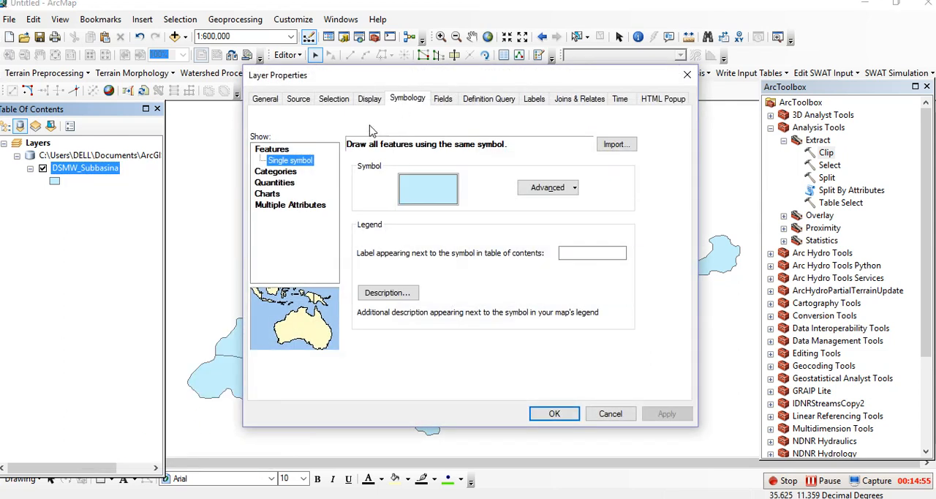
left_click(289, 174)
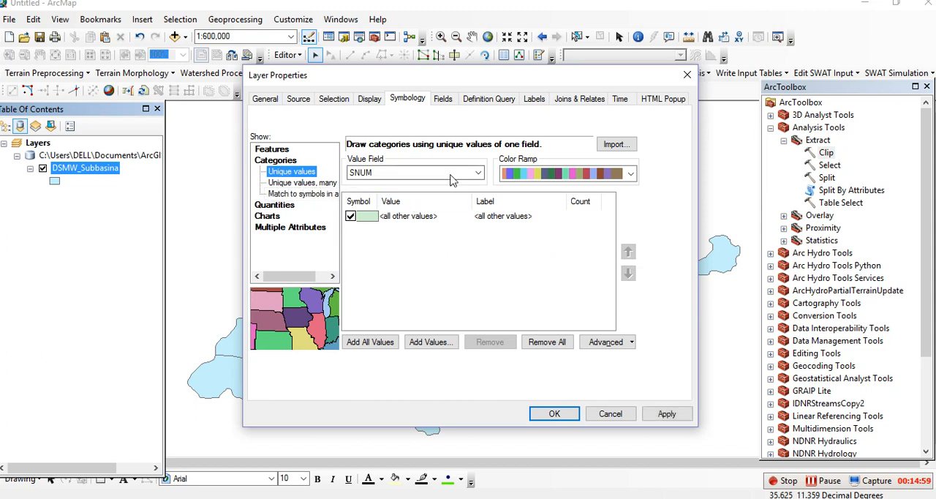
left_click(475, 172)
left_click(371, 312)
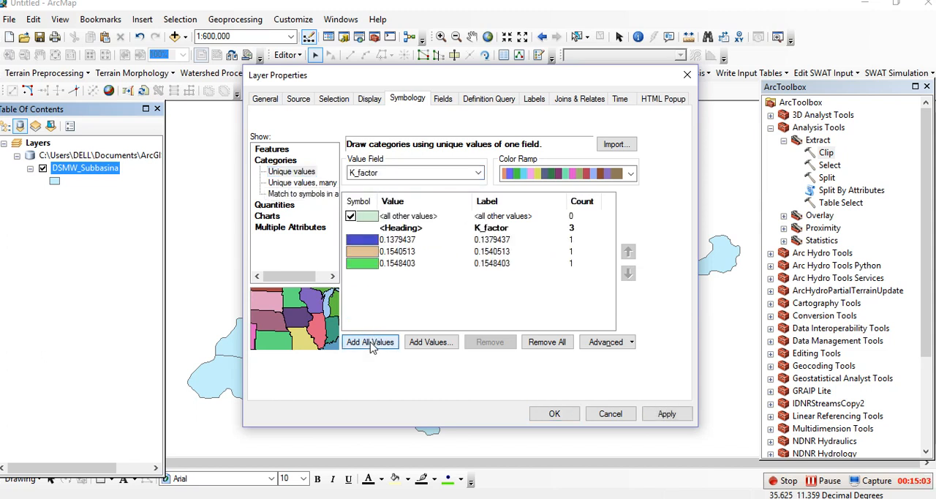
left_click(666, 414)
left_click(556, 415)
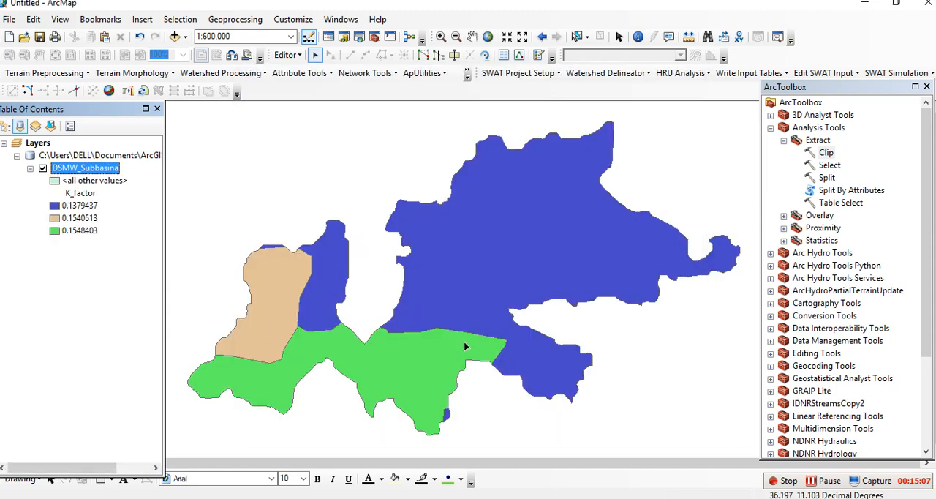
scroll(462, 295, "up", 1)
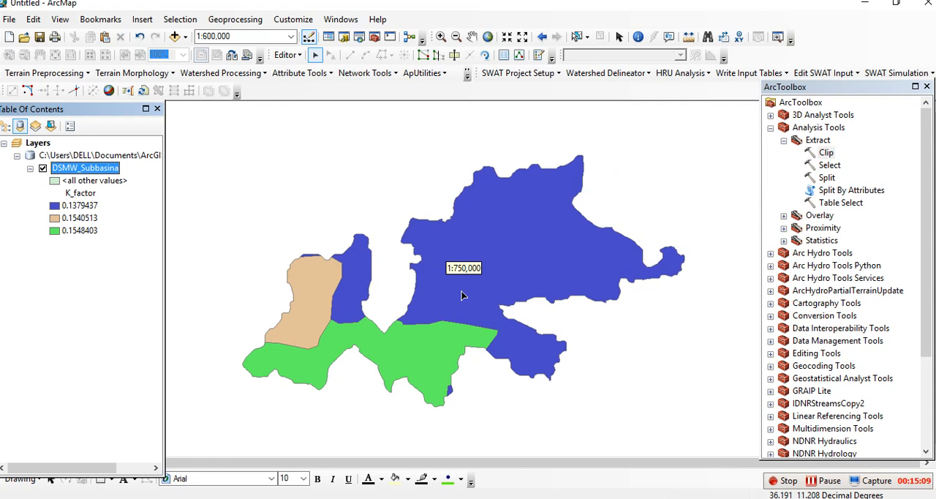